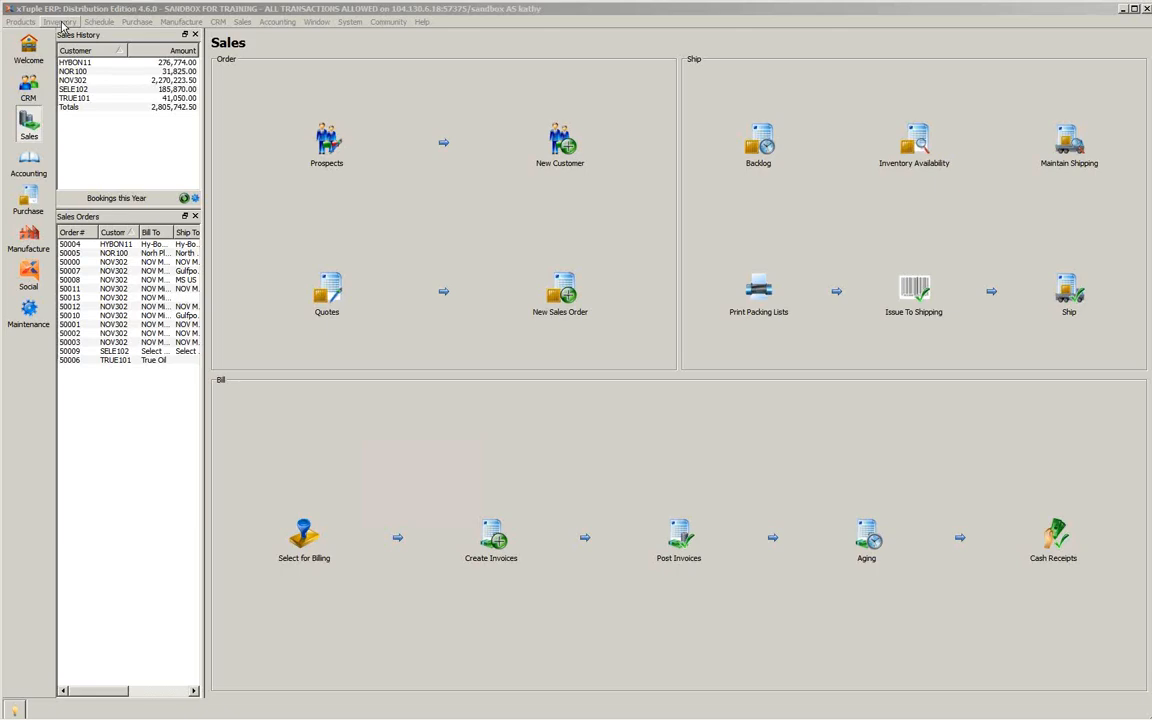
pyautogui.click(60, 22)
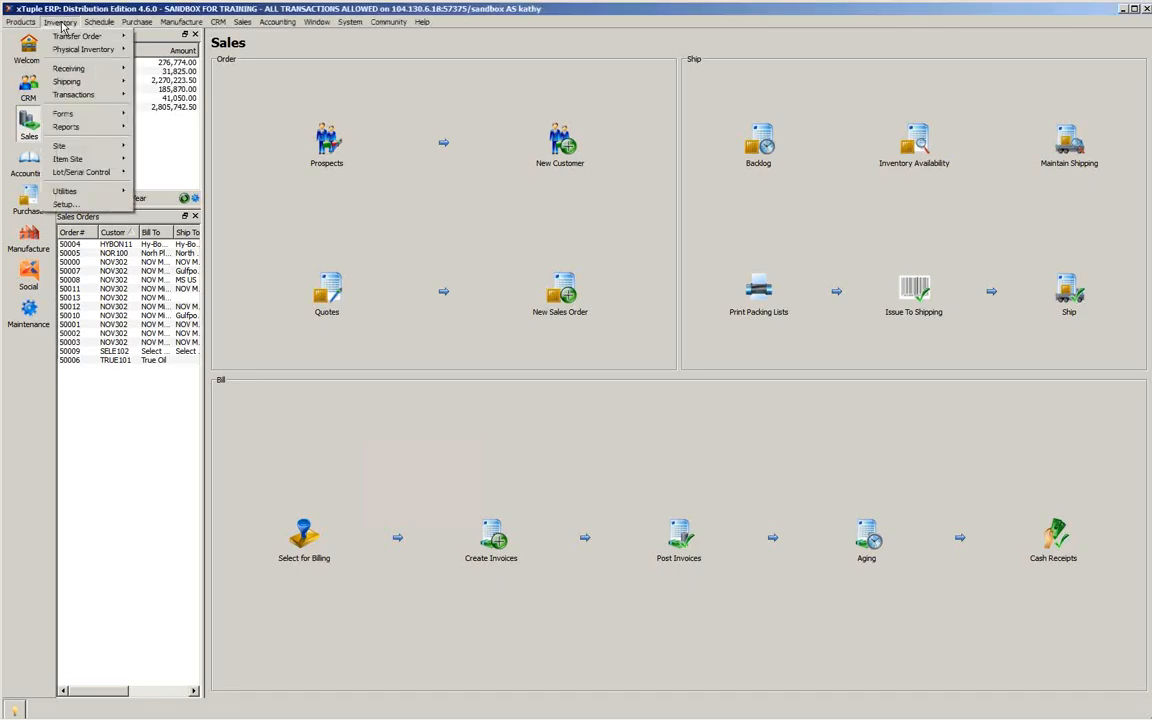
pyautogui.moveTo(67, 83)
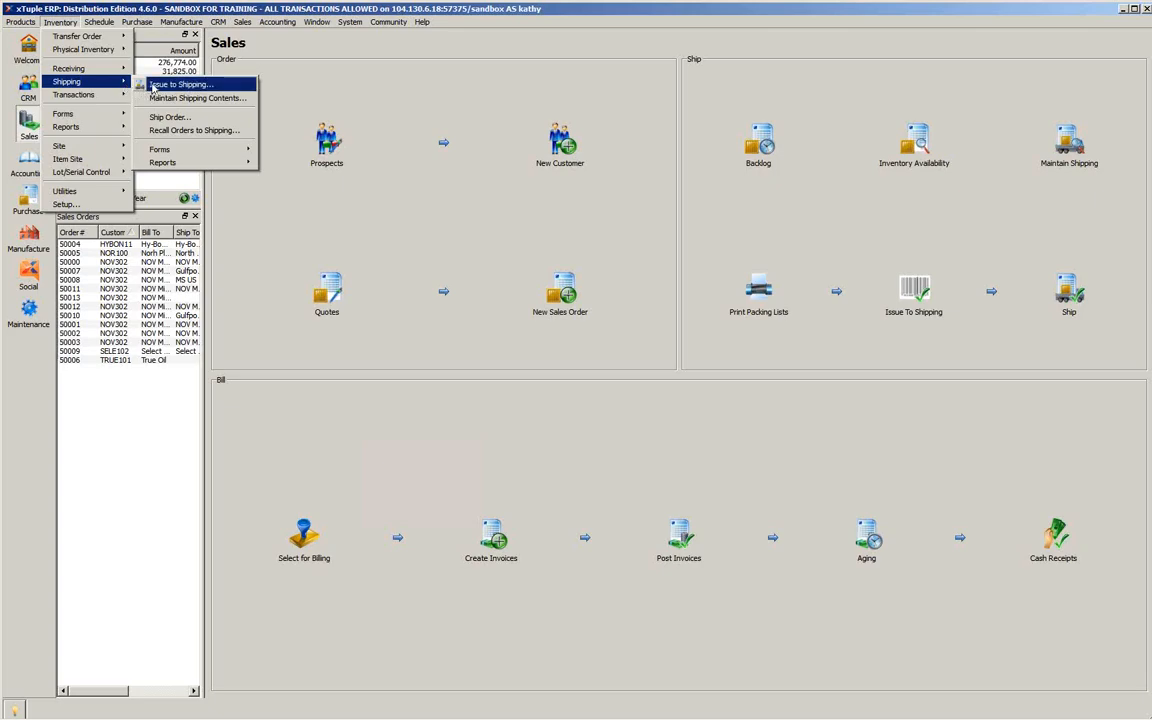
pyautogui.click(957, 37)
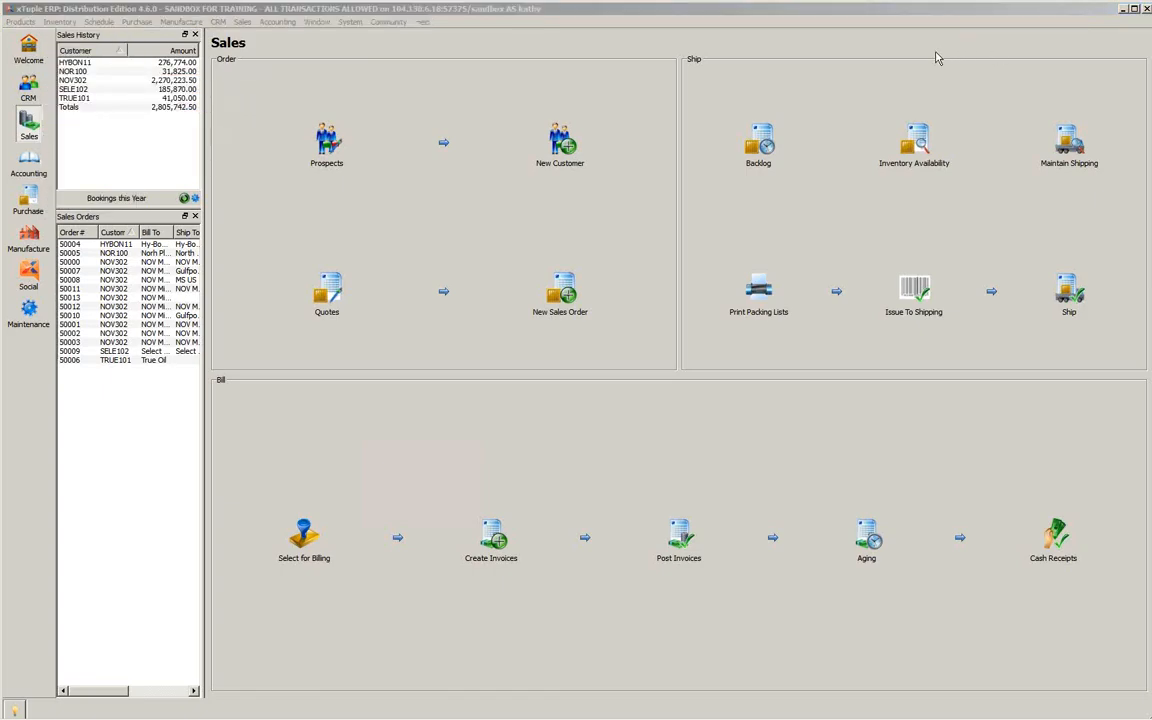
pyautogui.click(92, 24)
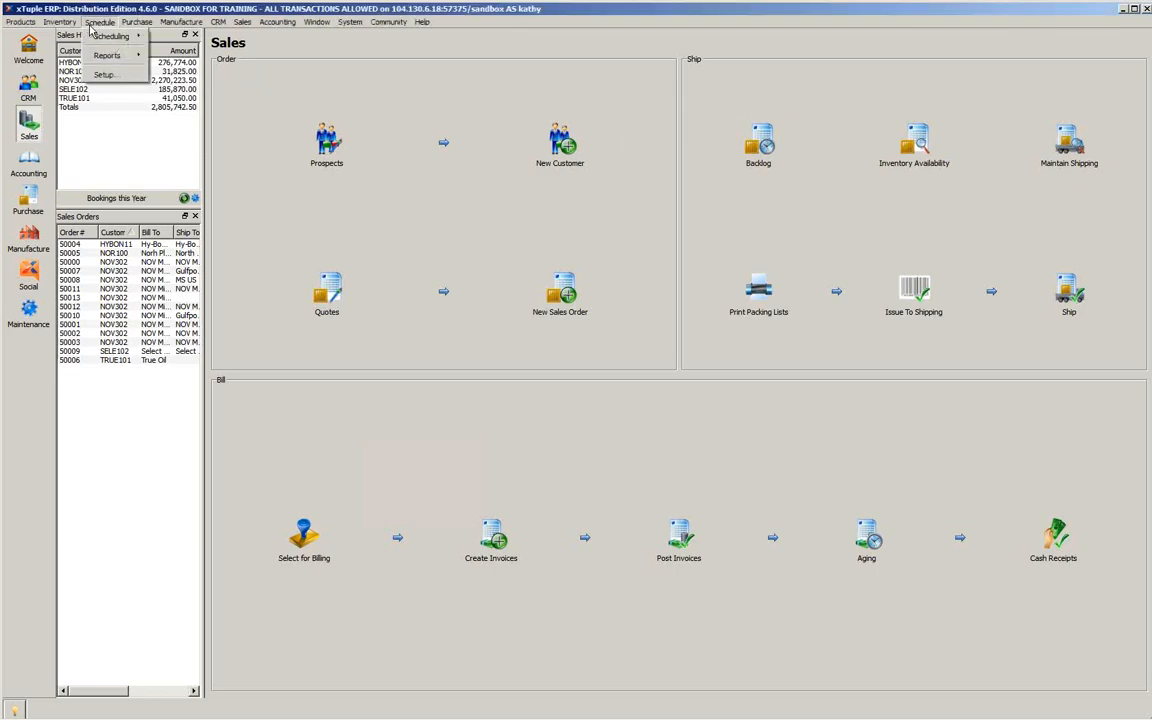
pyautogui.moveTo(72, 28)
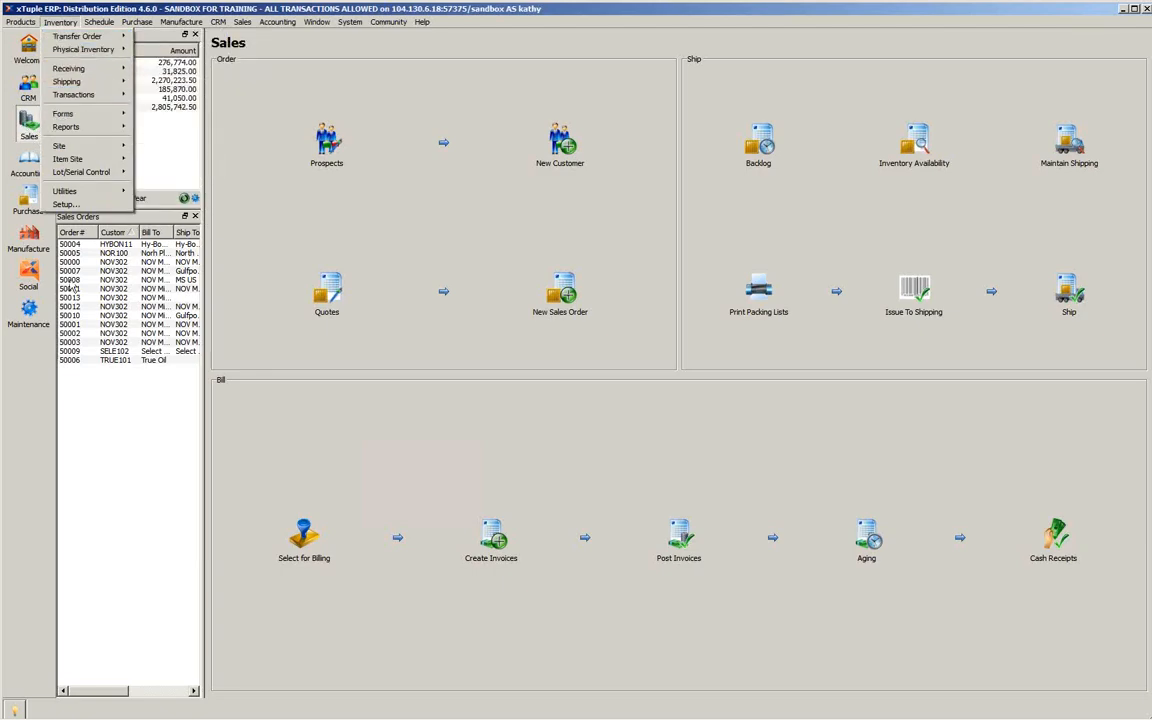
pyautogui.moveTo(69, 132)
pyautogui.click(286, 128)
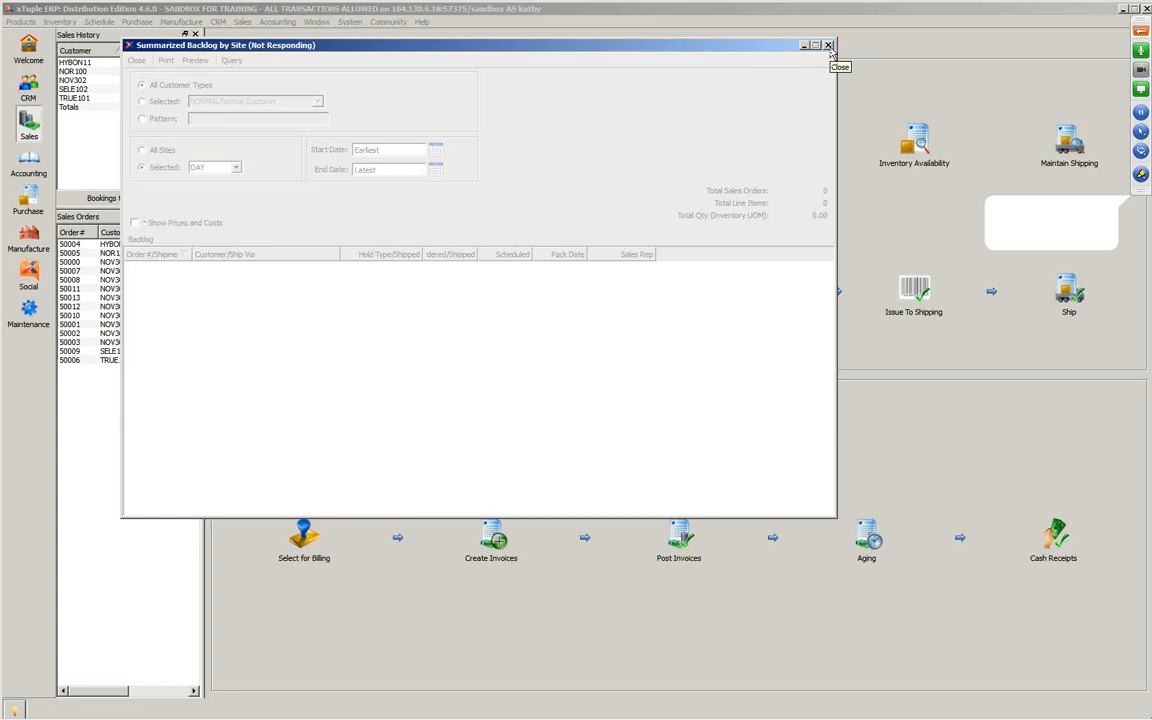
# Step: Close the frozen Summarized Backlog by Site window and end the unresponsive xtuple.exe program
pyautogui.click(828, 45)
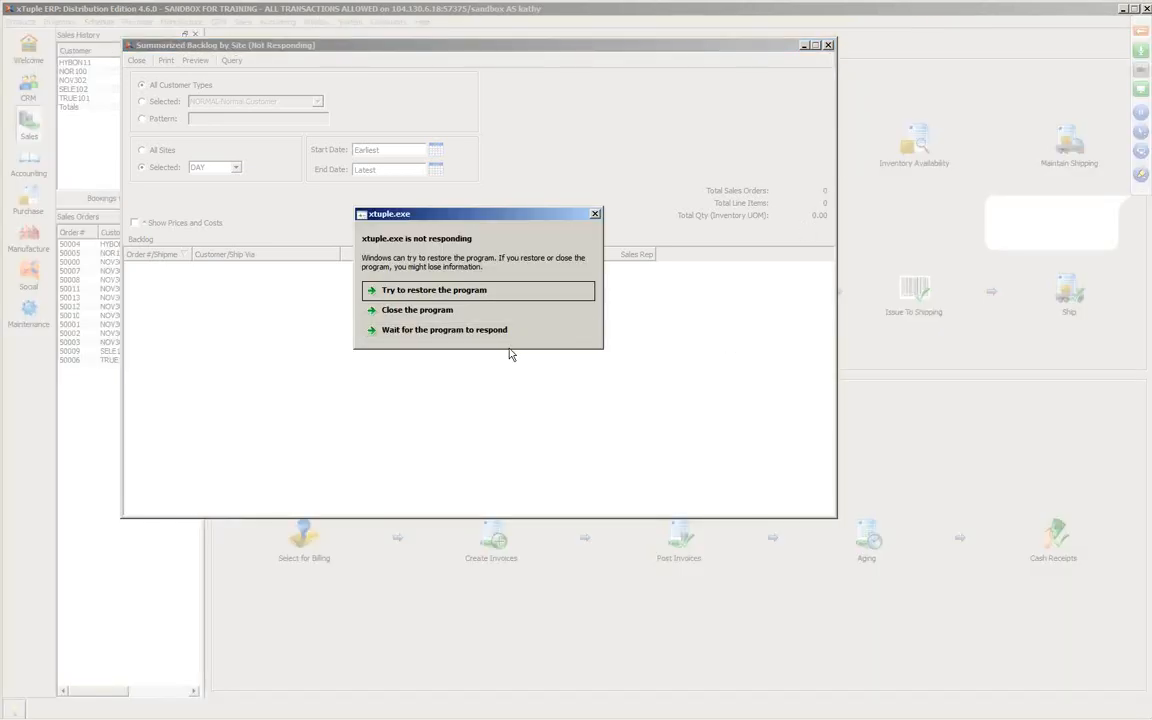
pyautogui.click(447, 312)
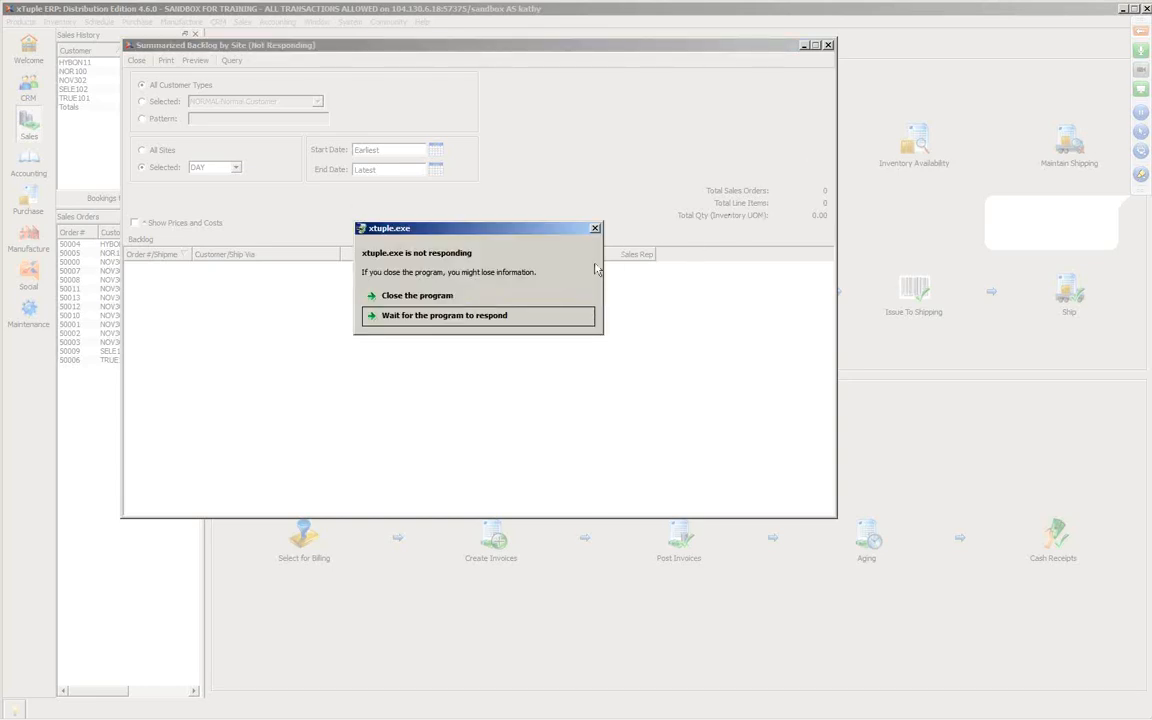
pyautogui.click(447, 298)
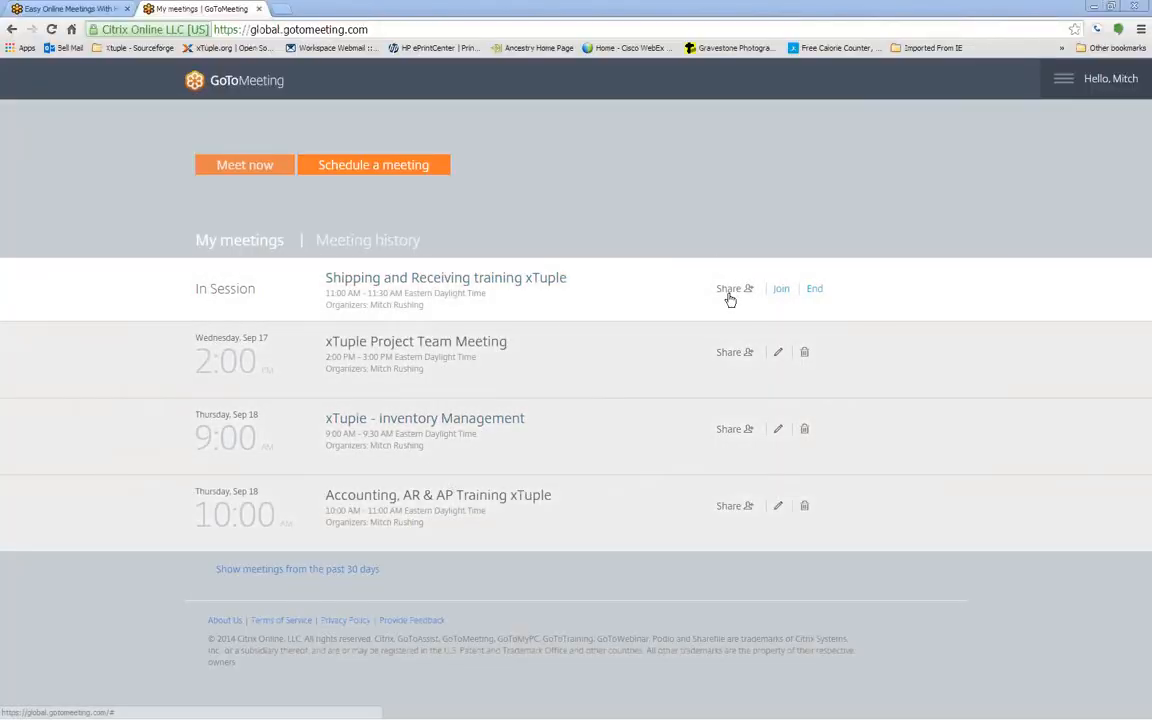
# Step: Join the in-session "Shipping and Receiving training xTuple" meeting from the GoToMeeting page and close its browser page
pyautogui.click(781, 292)
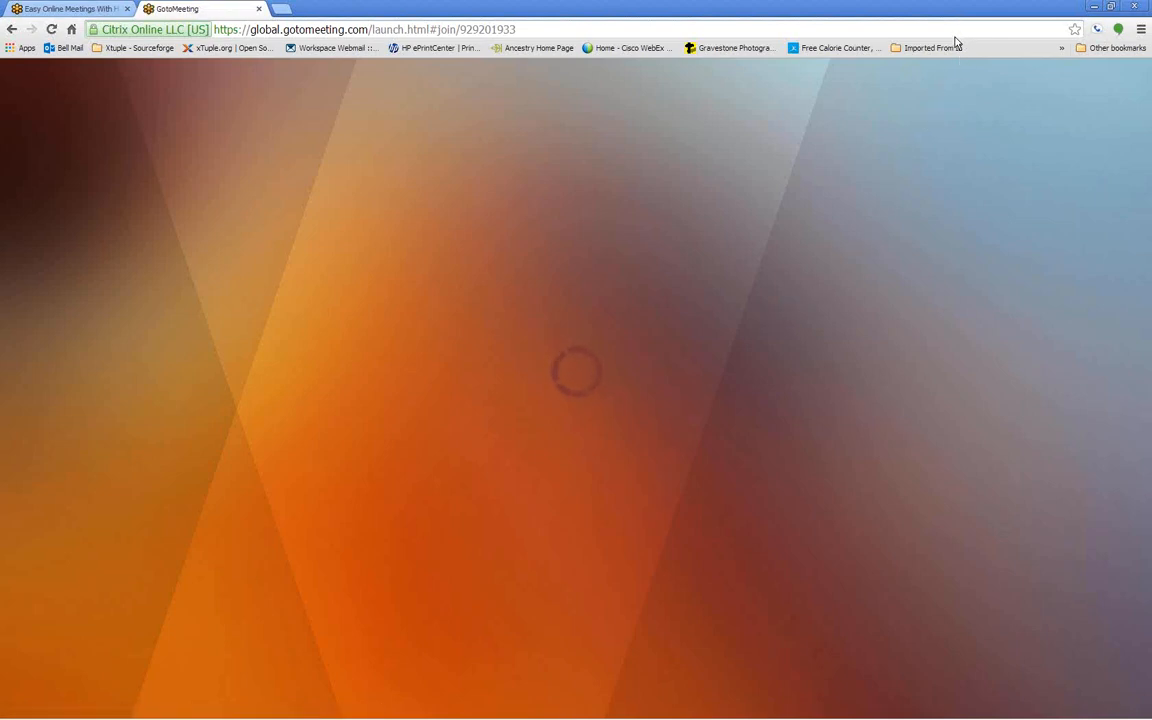
pyautogui.hotkey('ctrl', 'w')
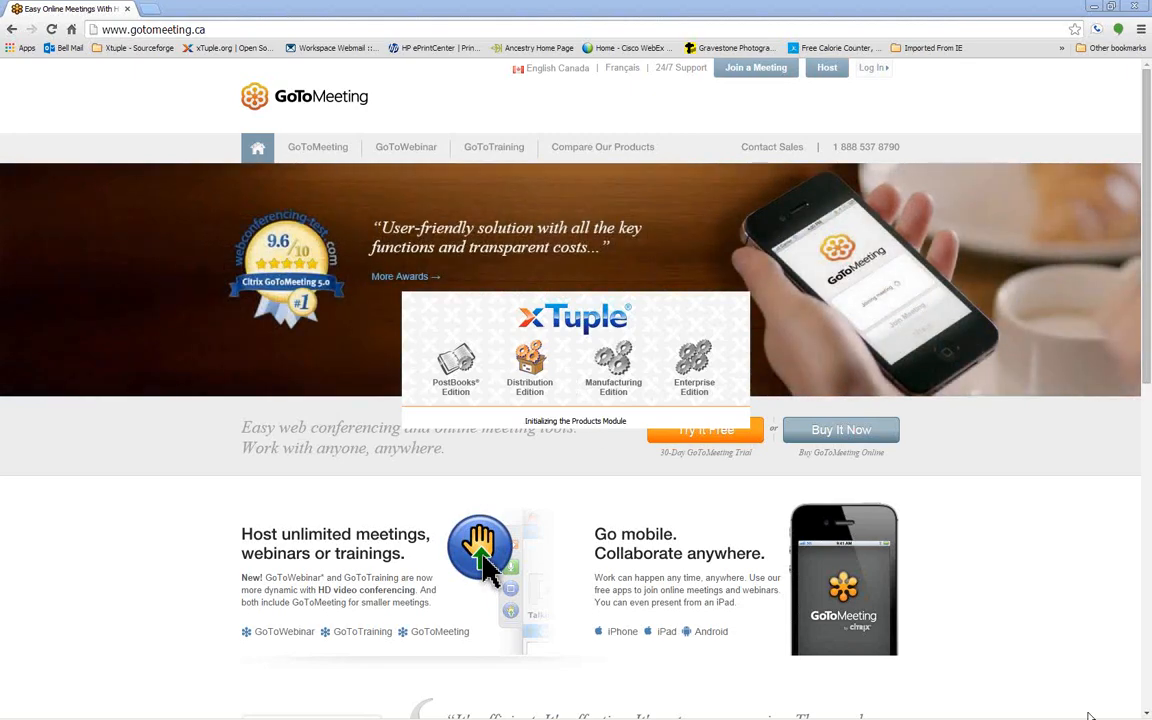
# Step: Switch to the restarted xTuple ERP and open the Sales desktop
pyautogui.moveTo(1079, 714)
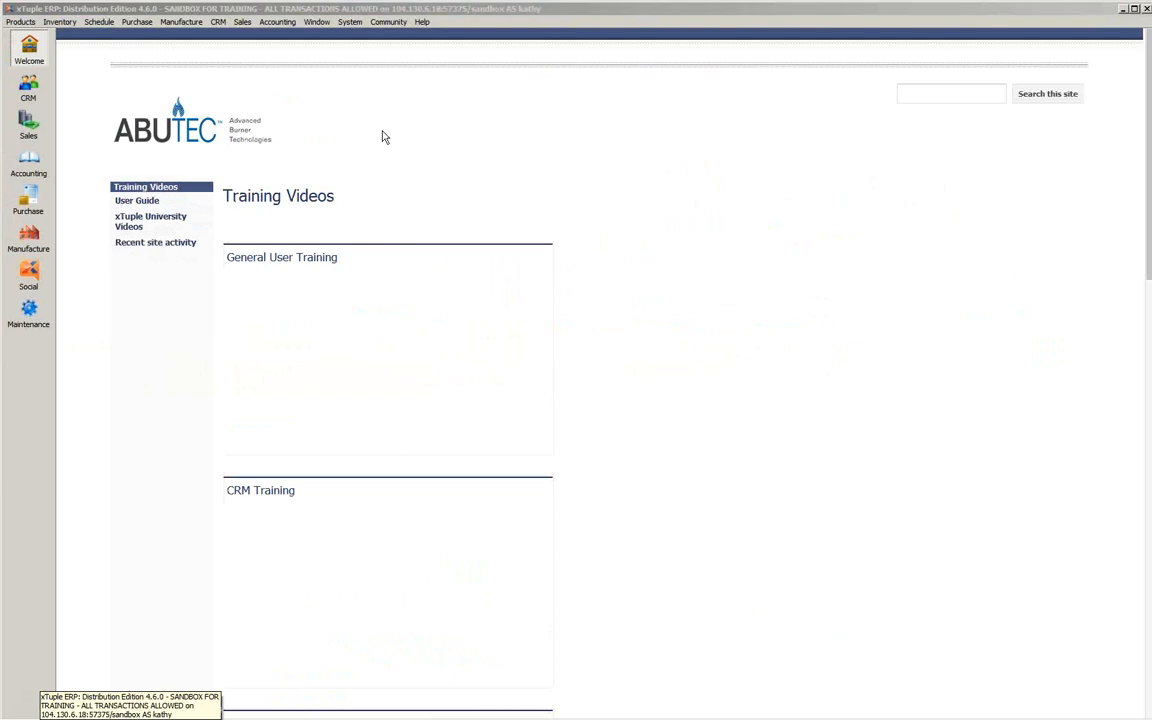
pyautogui.click(60, 23)
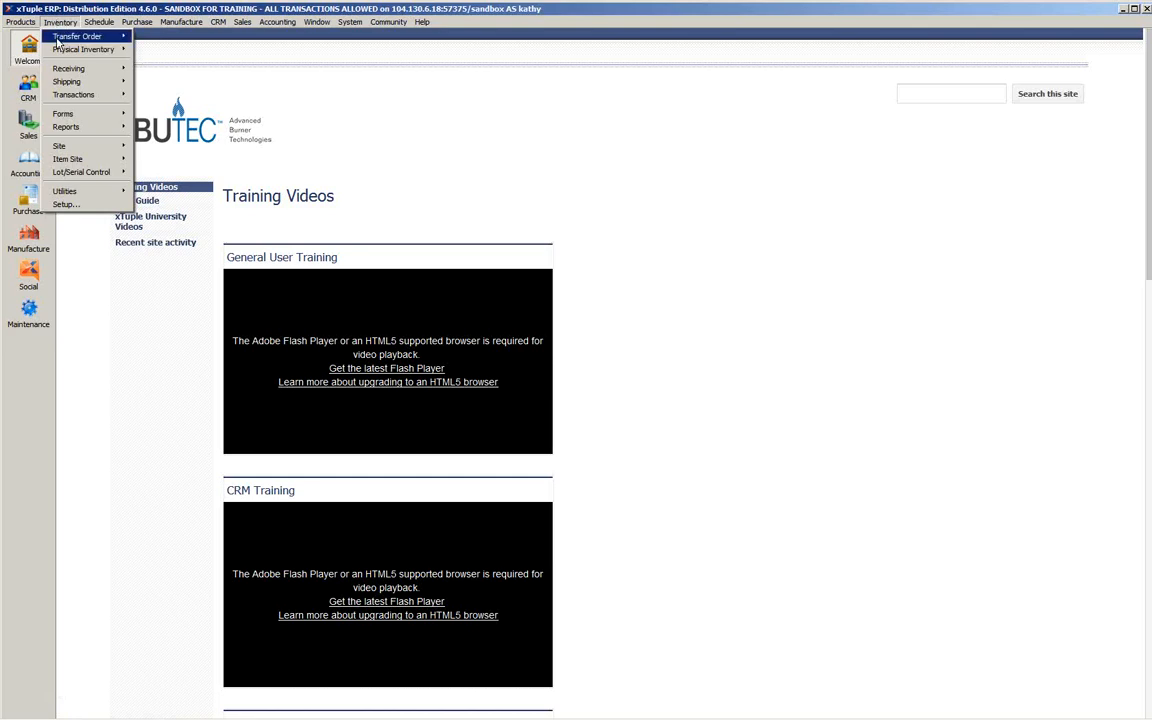
pyautogui.moveTo(63, 32)
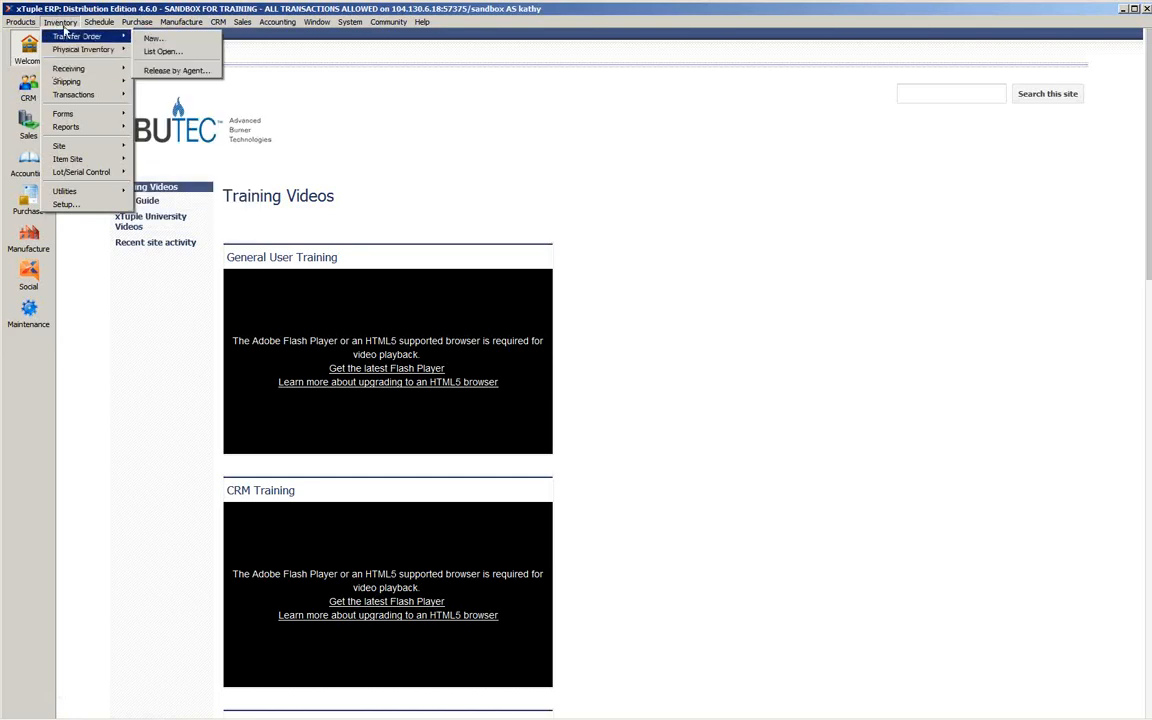
pyautogui.moveTo(58, 86)
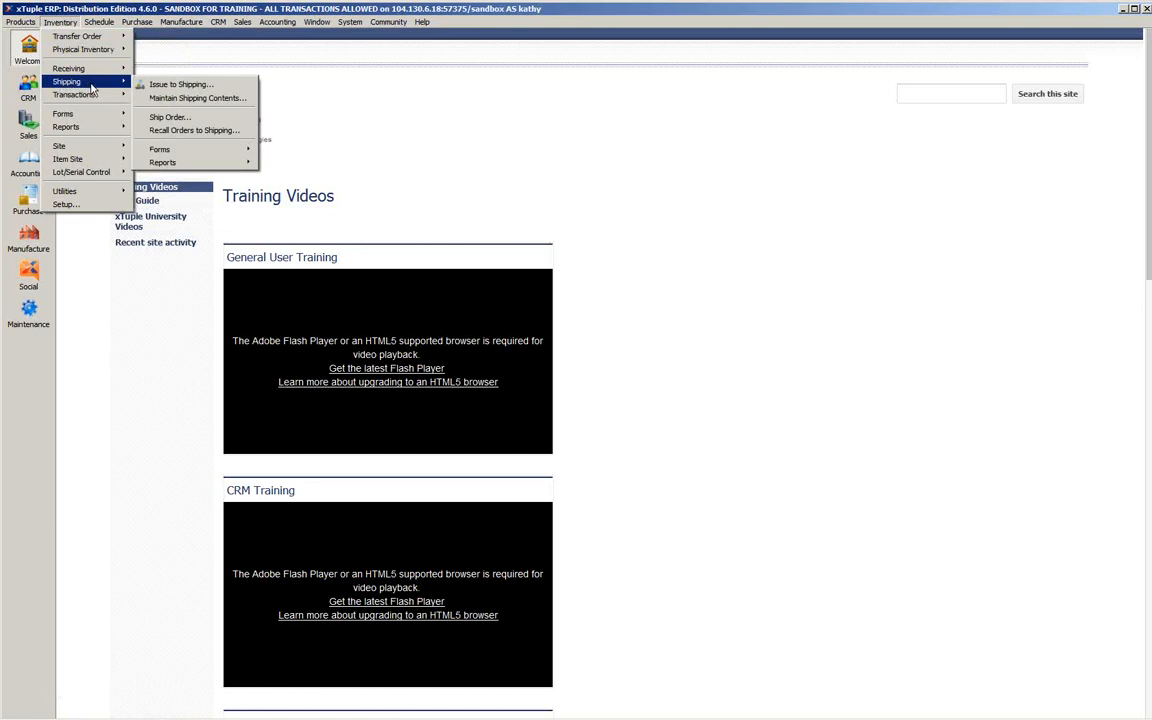
pyautogui.click(26, 118)
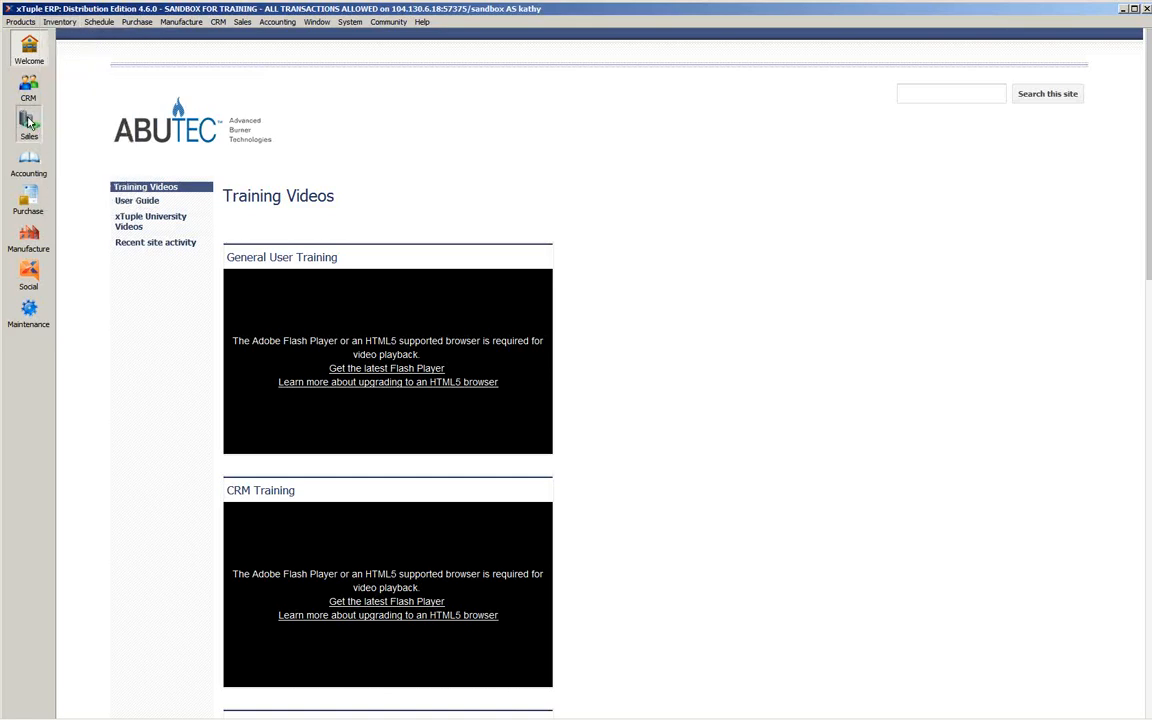
pyautogui.click(28, 120)
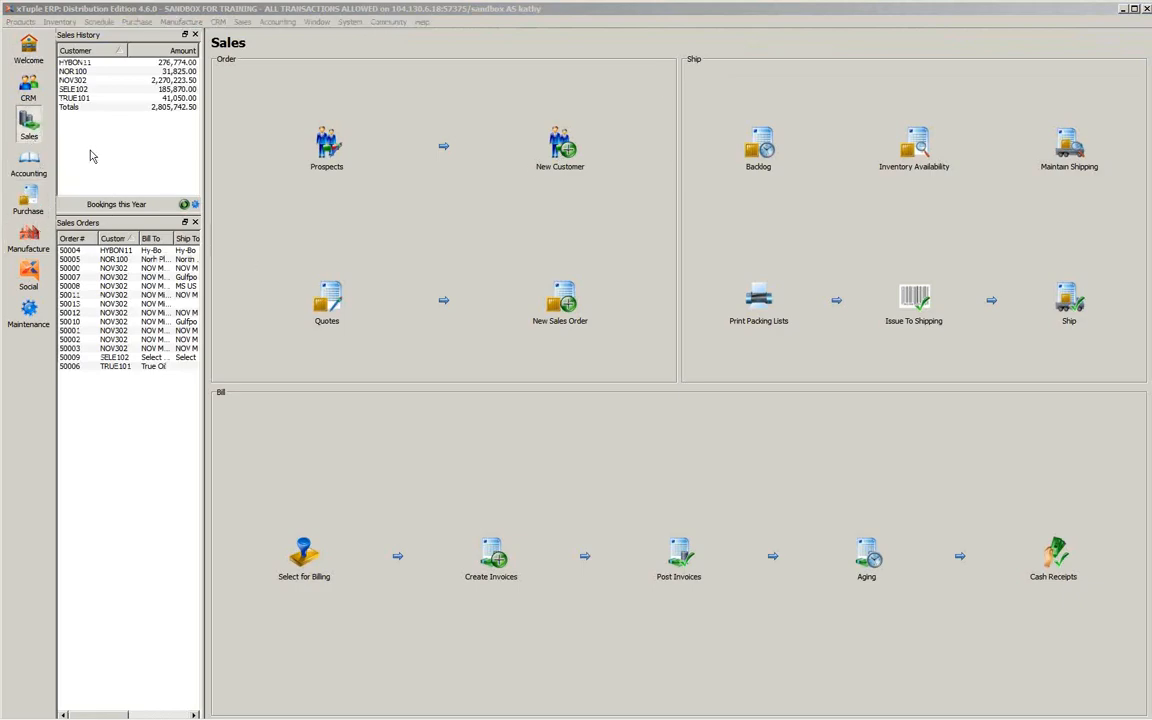
pyautogui.click(30, 127)
# Step: Open the Summarized Backlog by Site report from the Sales desktop and query it for all sites
pyautogui.click(760, 150)
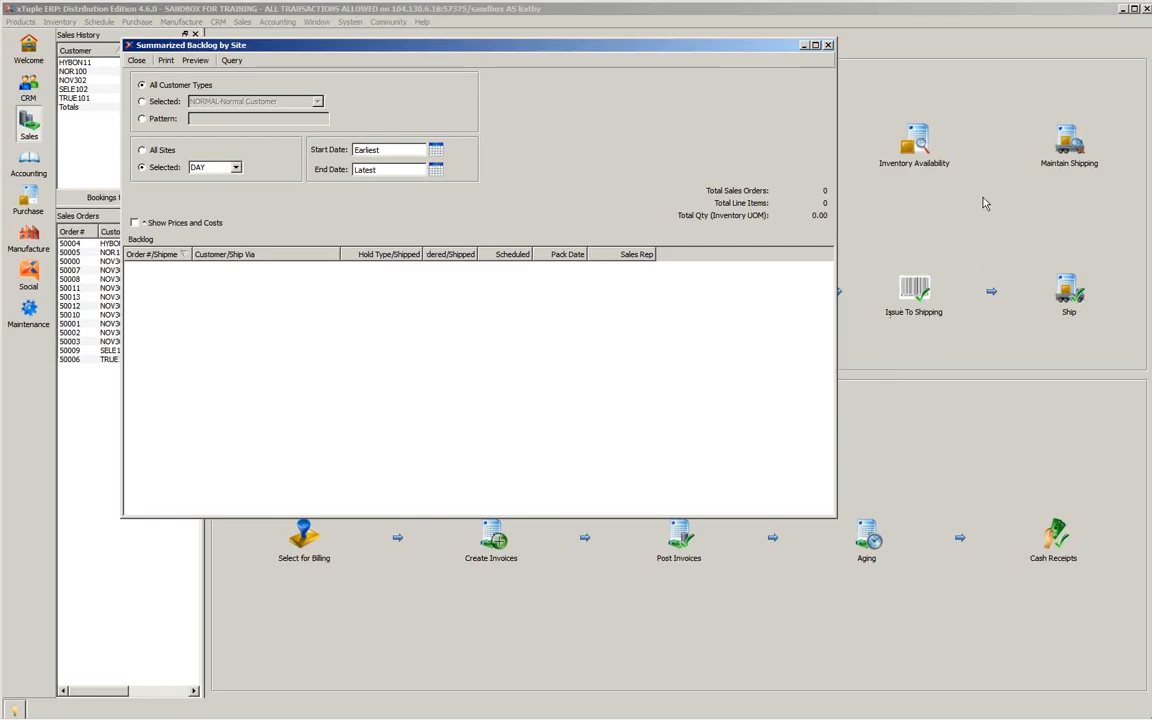
pyautogui.click(1139, 39)
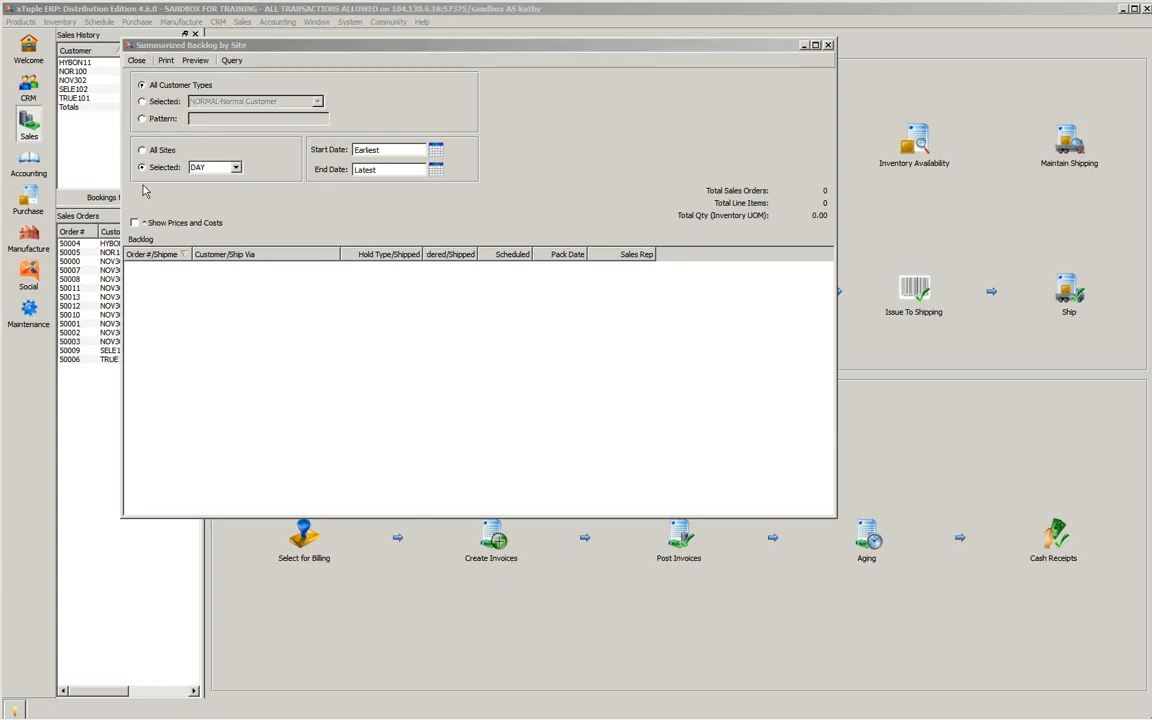
pyautogui.click(142, 151)
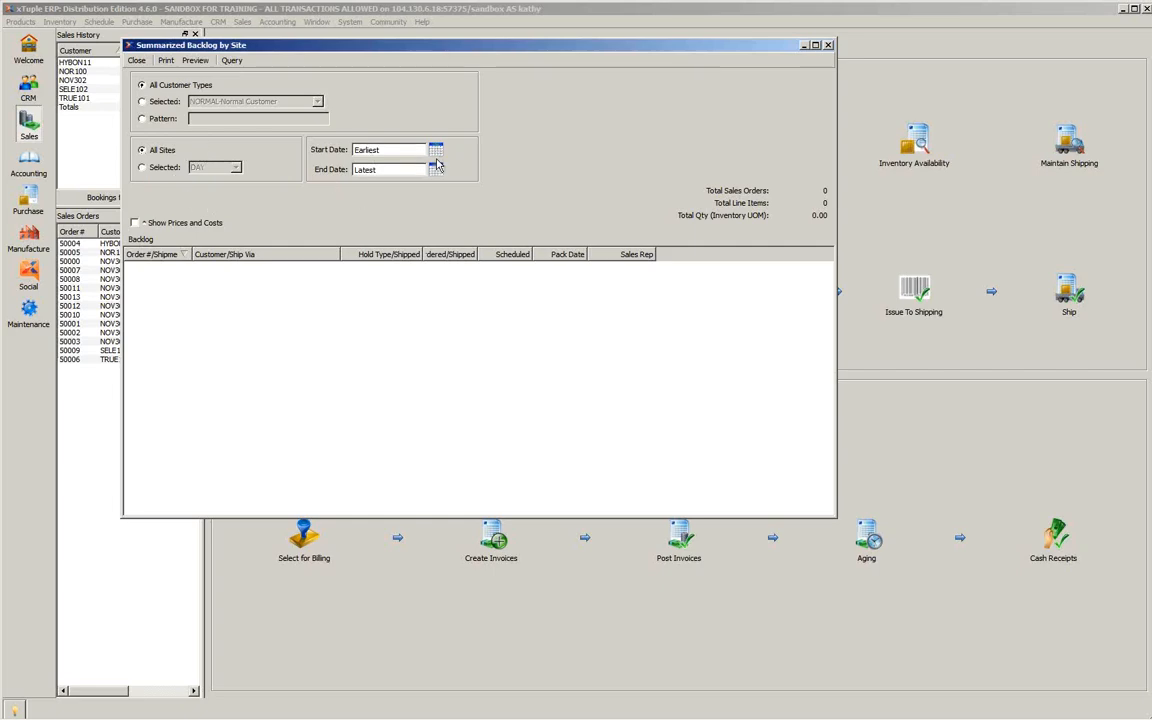
pyautogui.click(232, 61)
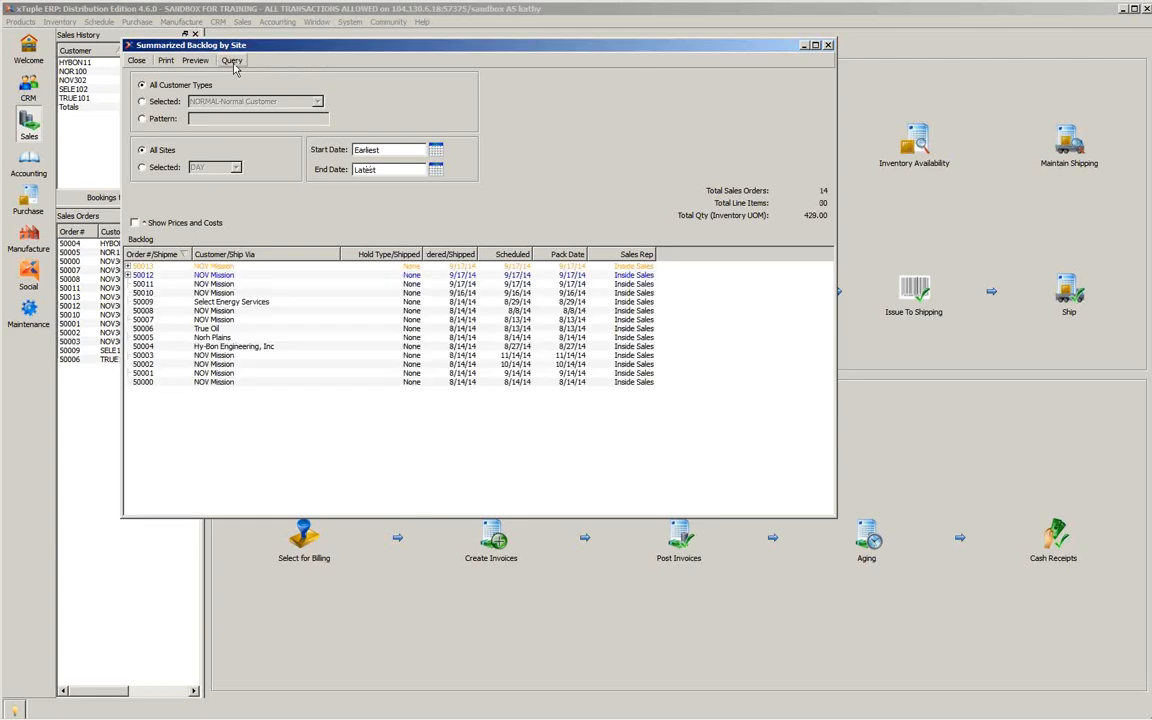
# Step: Expand the two topmost NOV Mission orders in the backlog to examine their shipments, and close the report
pyautogui.click(130, 268)
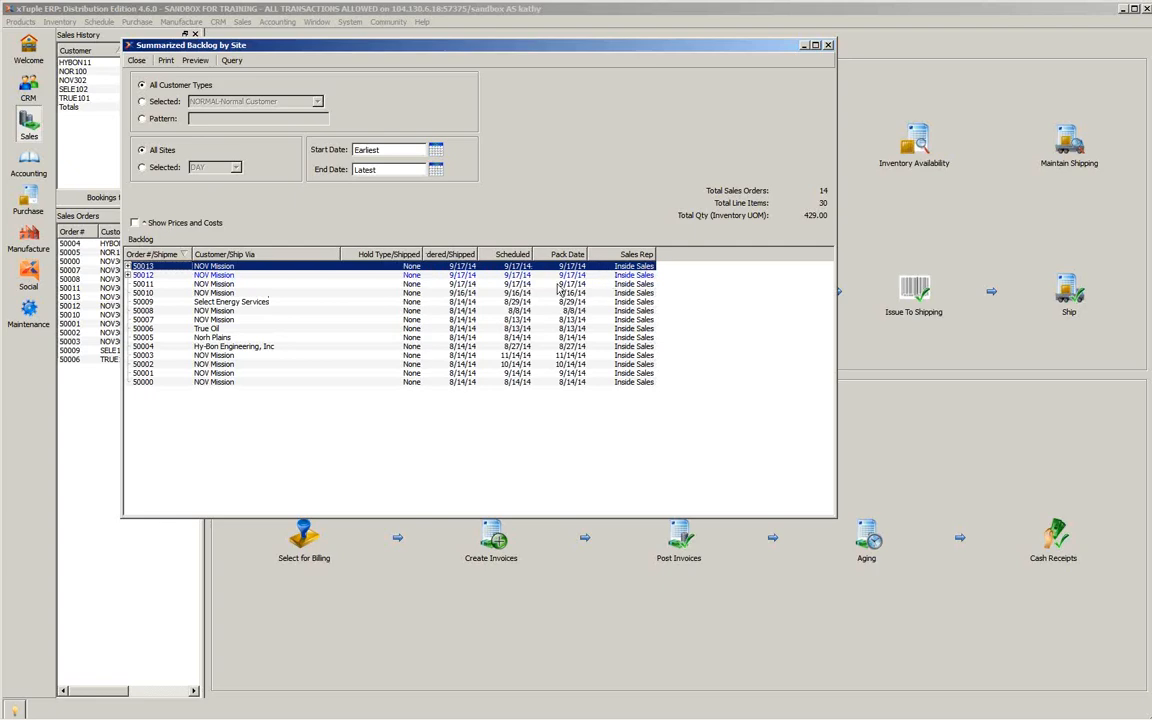
pyautogui.click(140, 275)
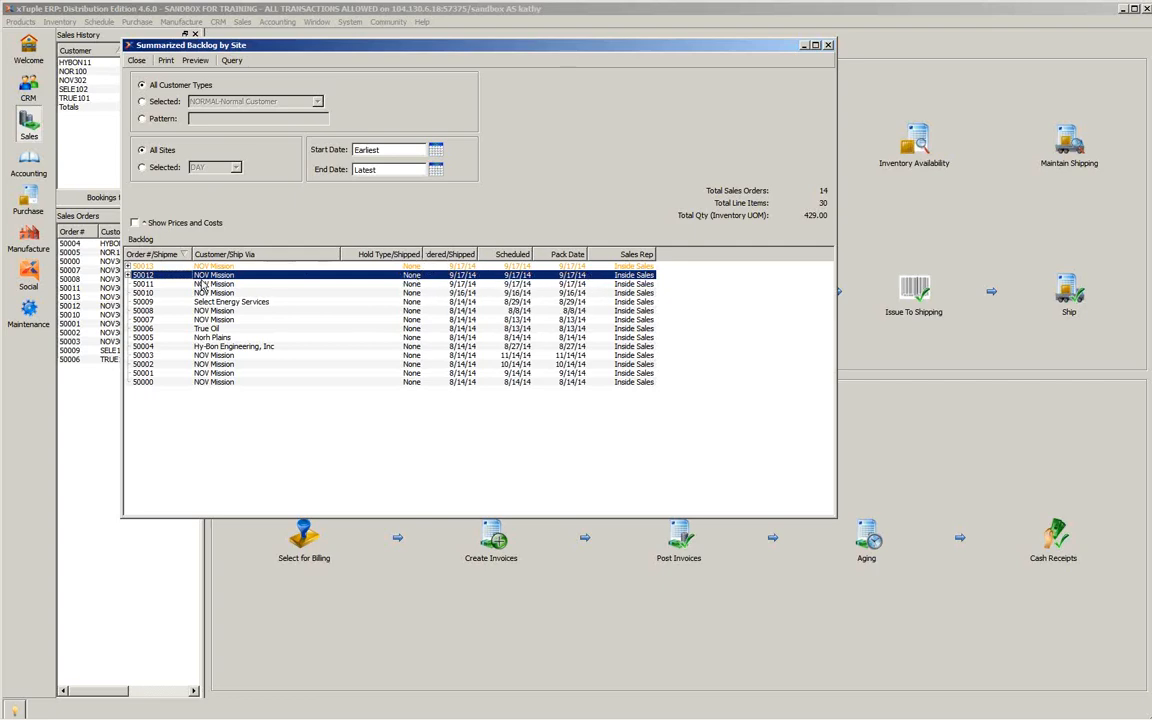
pyautogui.click(160, 266)
pyautogui.click(160, 276)
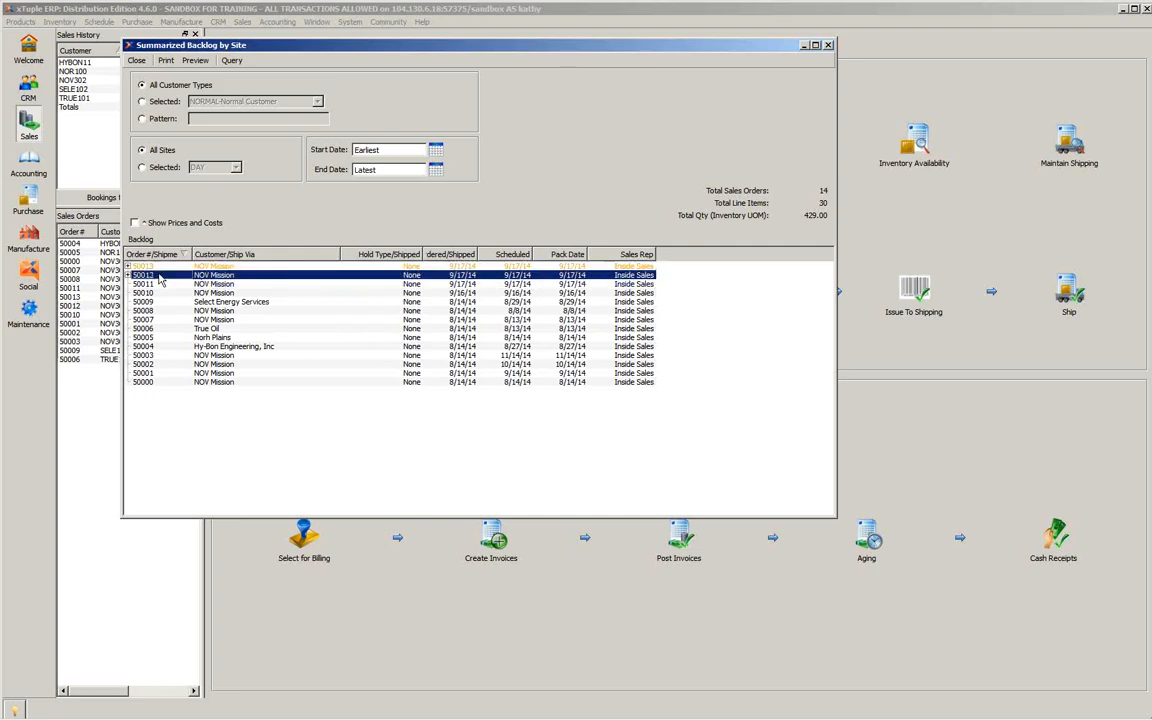
pyautogui.click(330, 266)
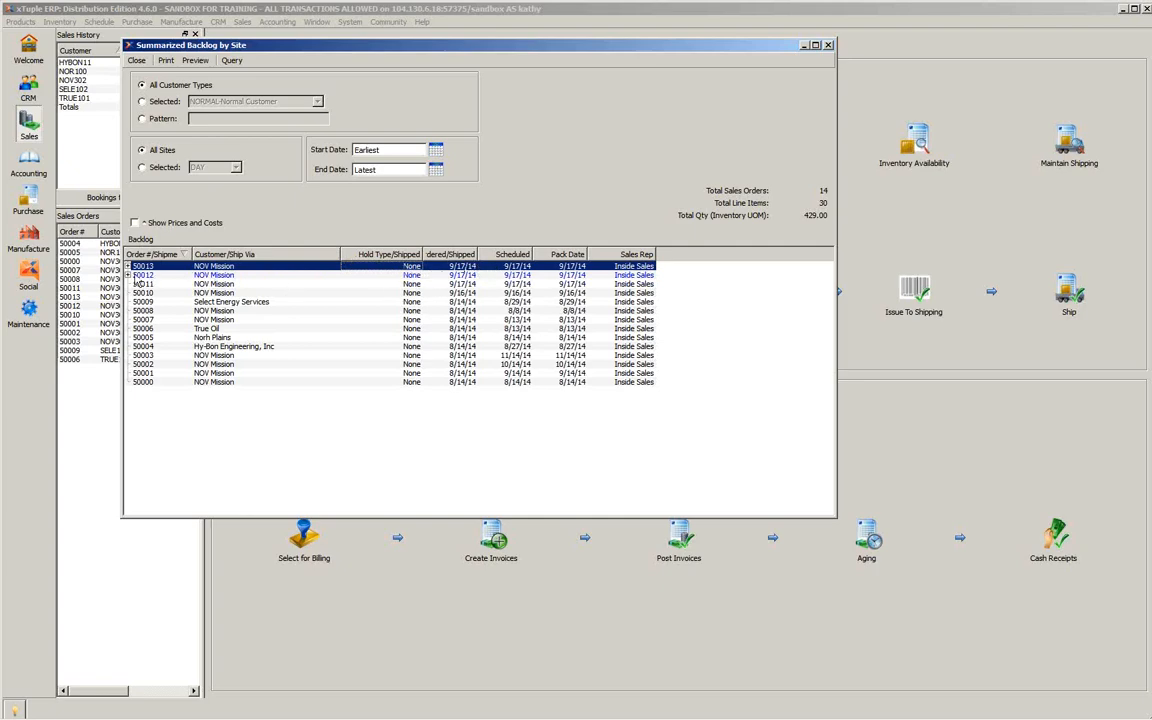
pyautogui.click(128, 266)
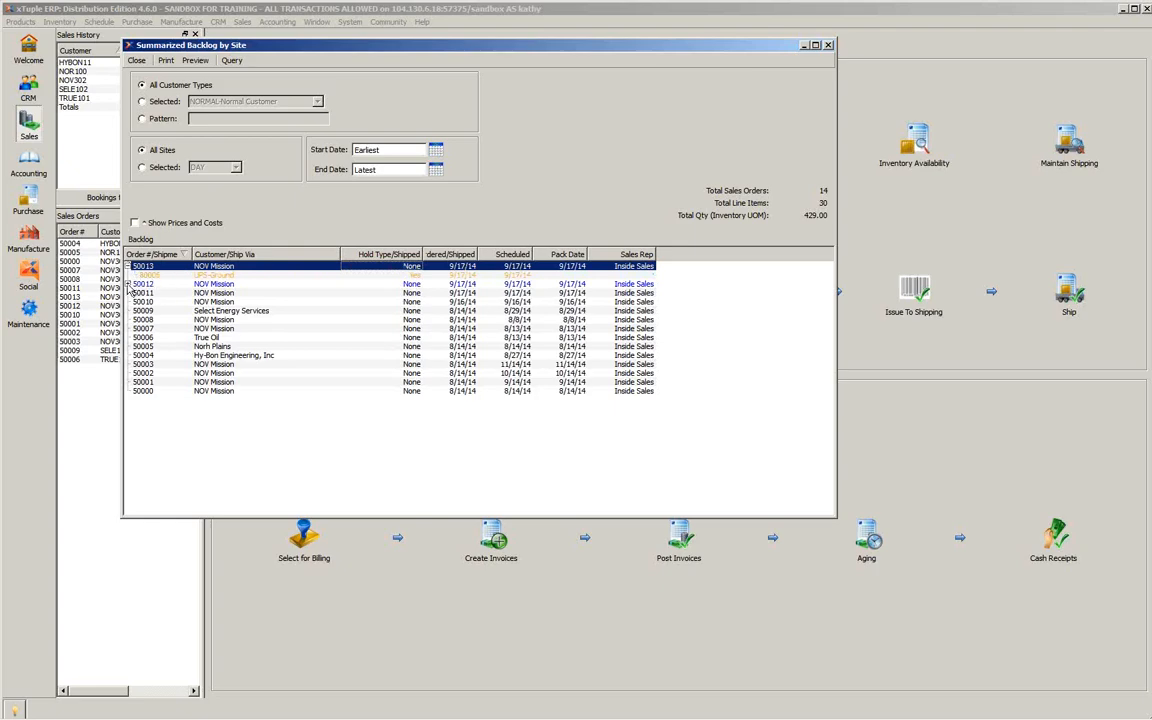
pyautogui.click(128, 285)
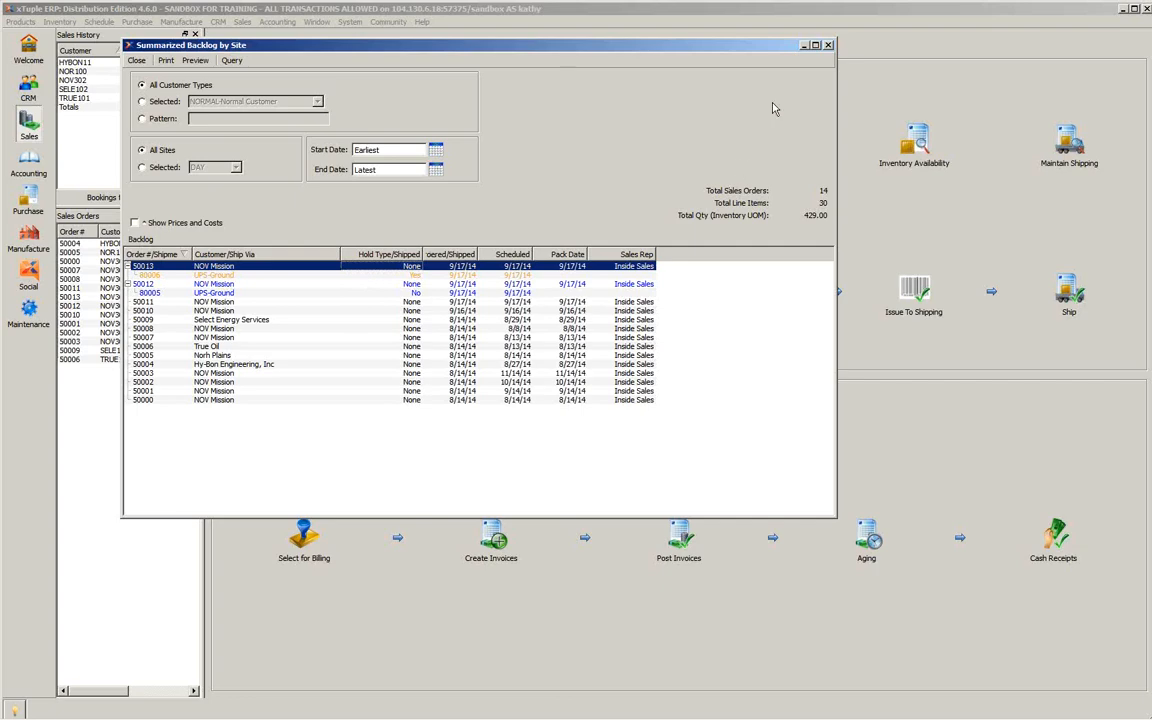
pyautogui.click(828, 46)
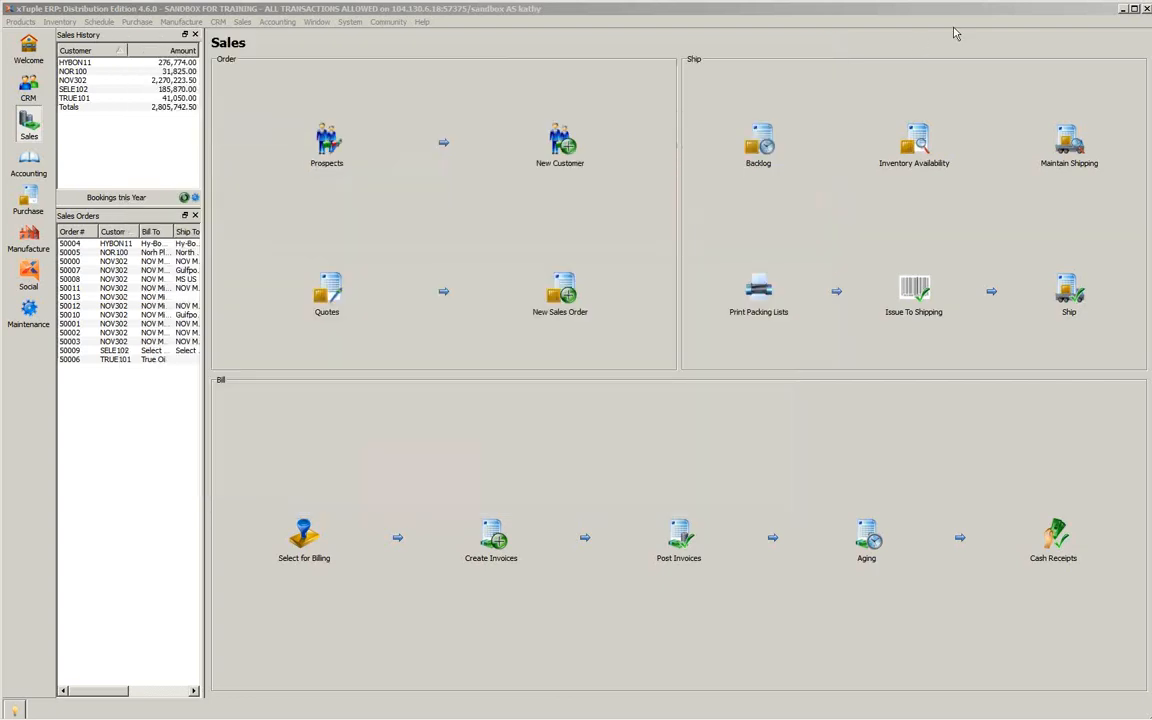
# Step: Review Inventory Availability by Customer Type in a maximized window with a narrower Description column, and close the report
pyautogui.click(920, 145)
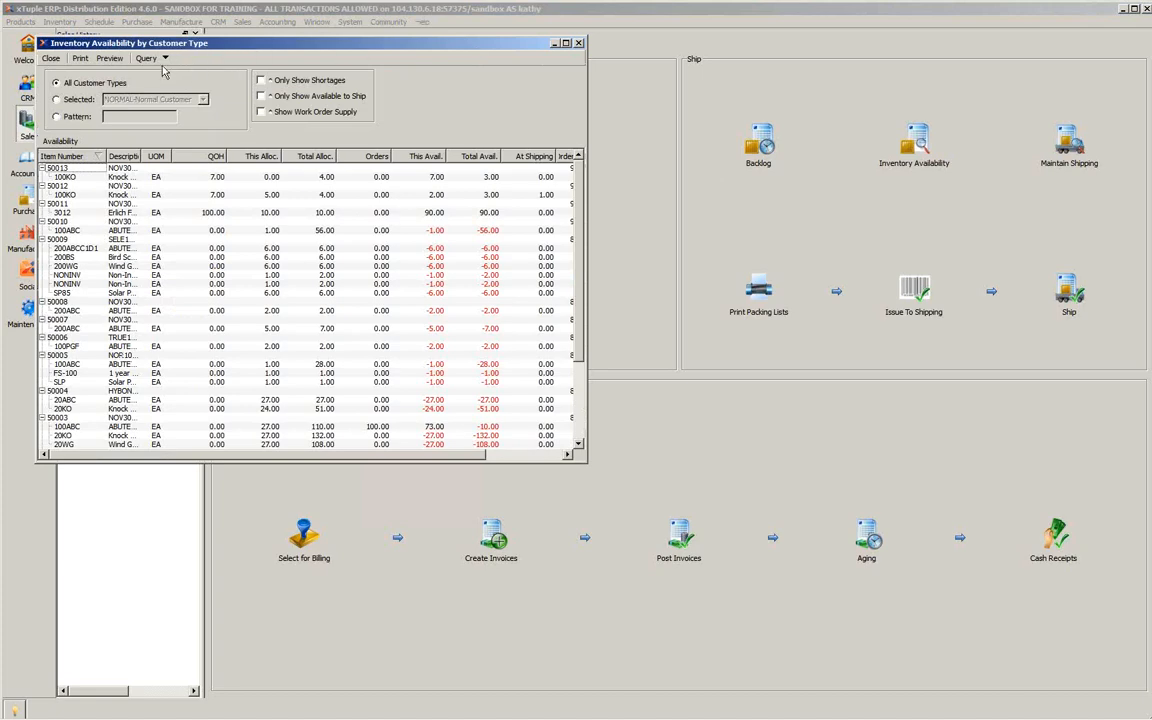
pyautogui.doubleClick(335, 45)
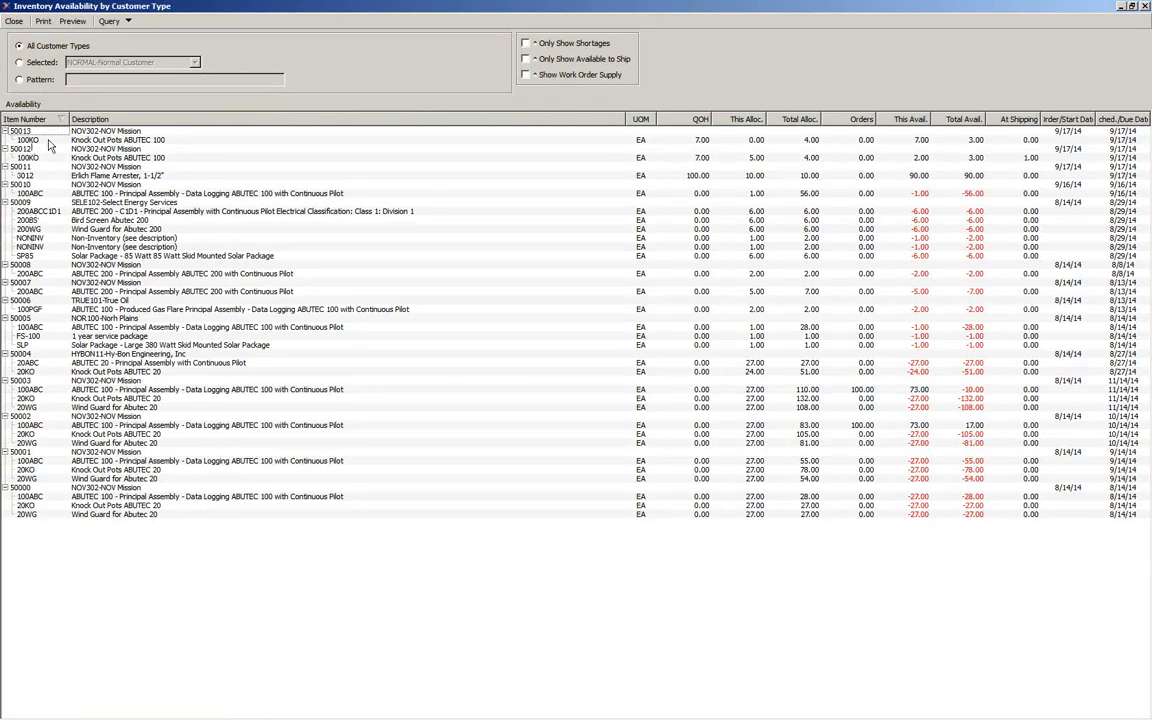
pyautogui.moveTo(627, 119); pyautogui.dragTo(405, 120)
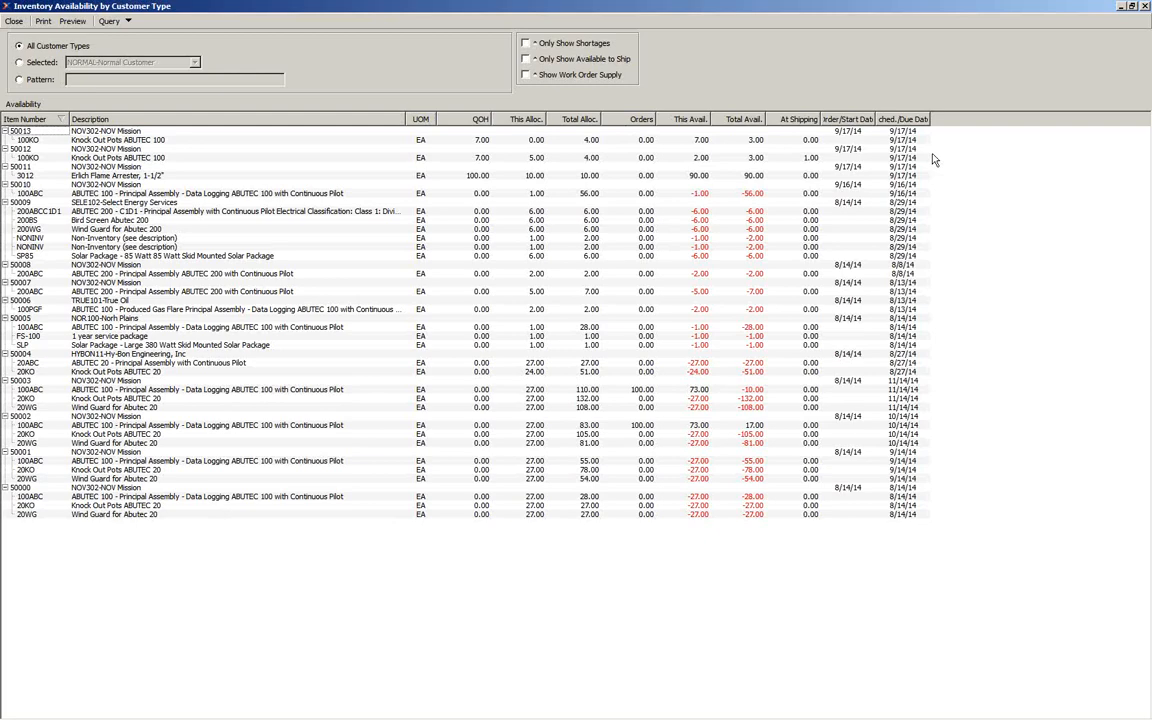
pyautogui.click(13, 22)
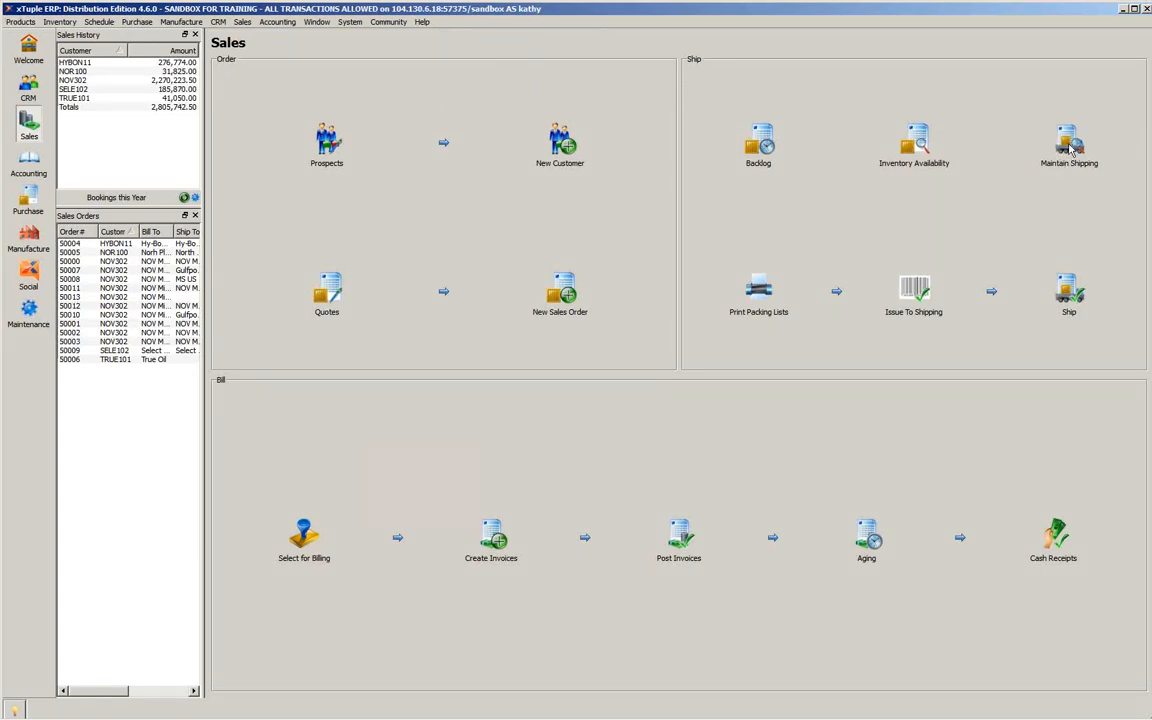
# Step: Open the Packing List Batch from the Sales desktop, maximize it and set it to all sites
pyautogui.click(757, 305)
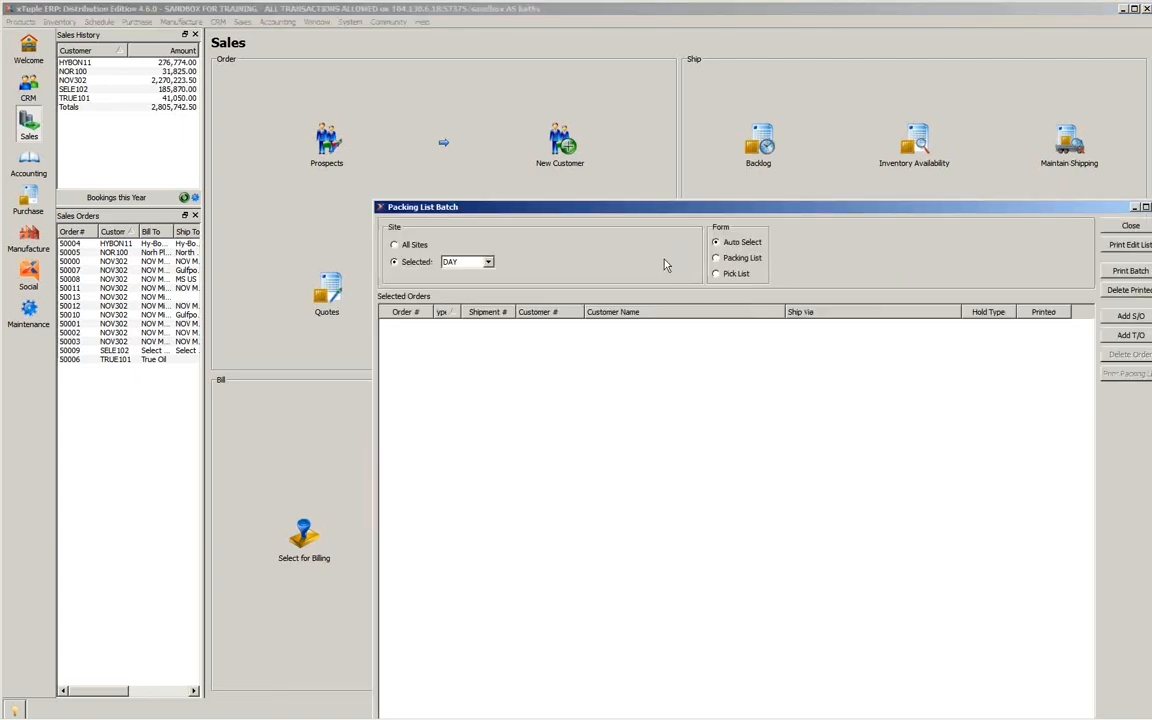
pyautogui.doubleClick(617, 207)
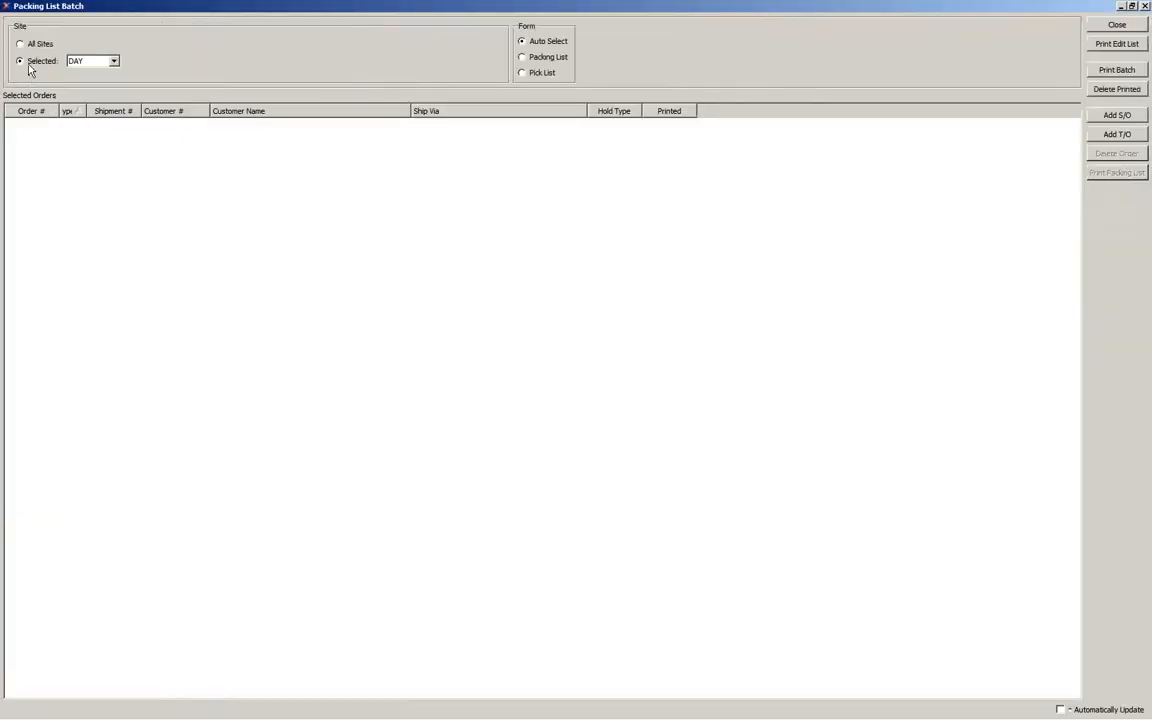
pyautogui.click(32, 46)
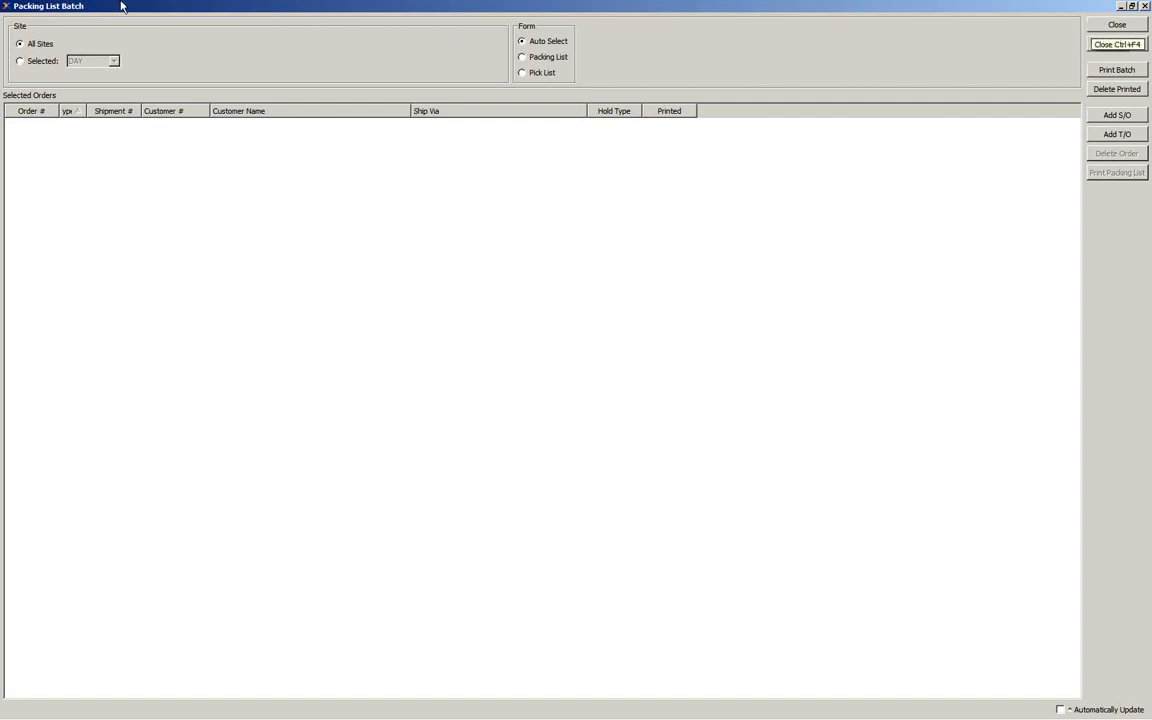
# Step: Close the Packing List Batch, open Issue to Shipping from the Sales desktop and set its site to THR
pyautogui.click(1120, 25)
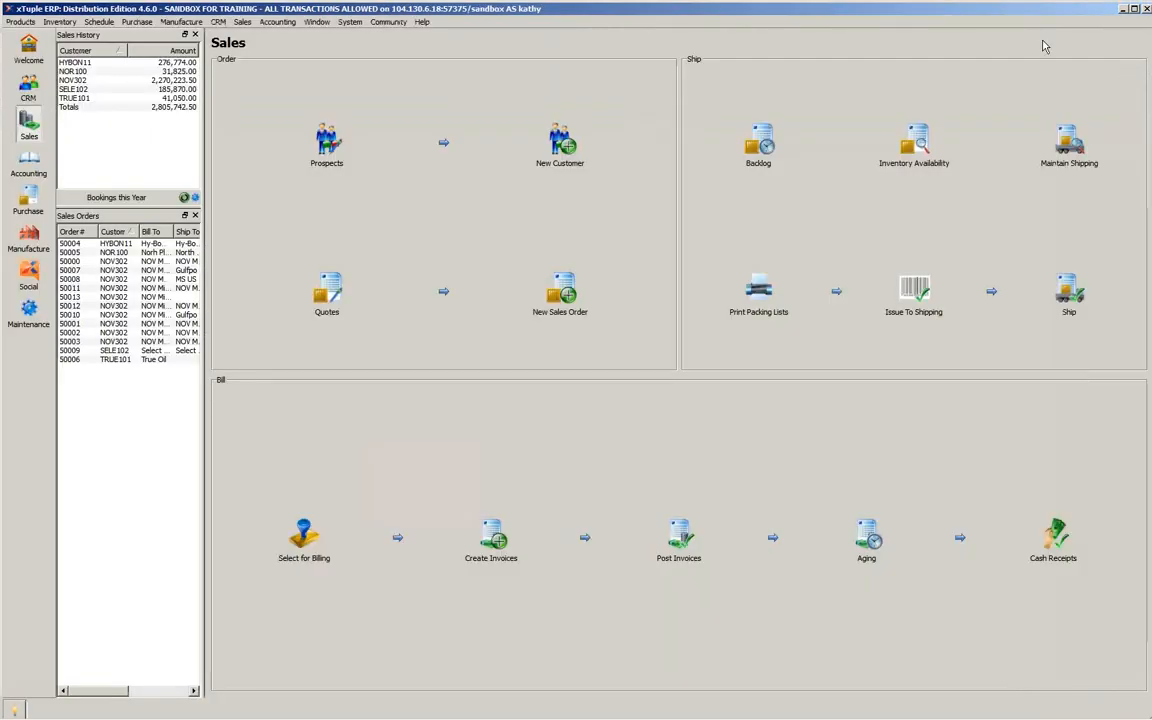
pyautogui.click(913, 292)
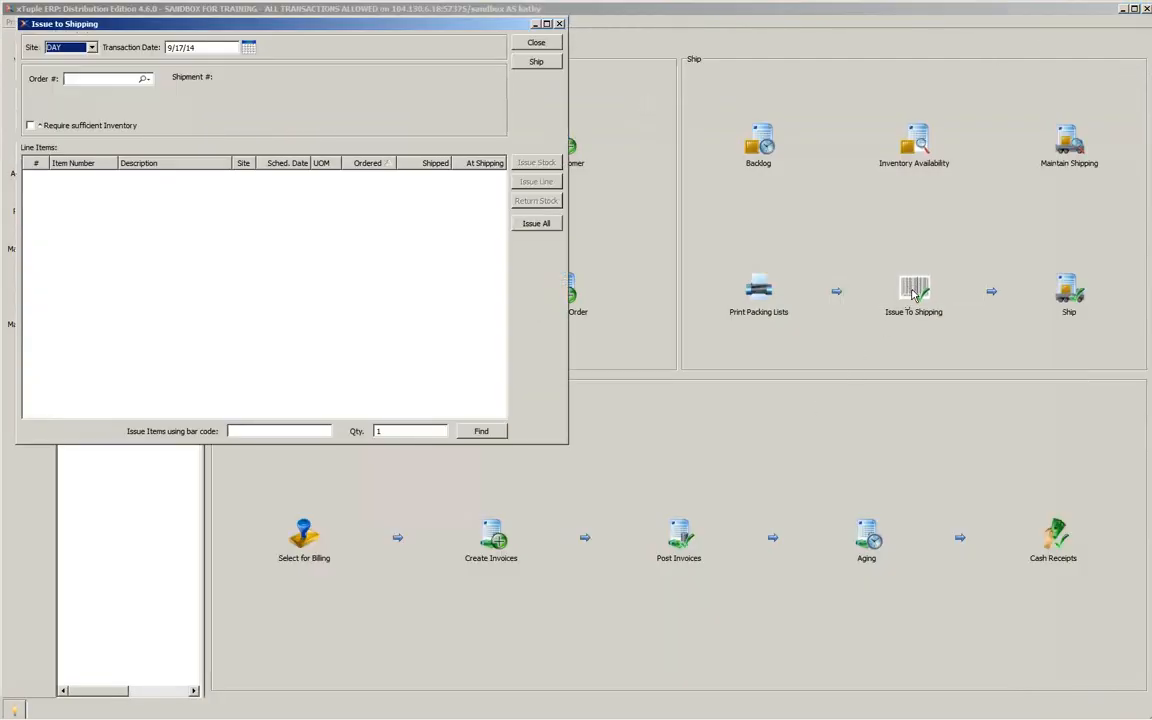
pyautogui.click(91, 48)
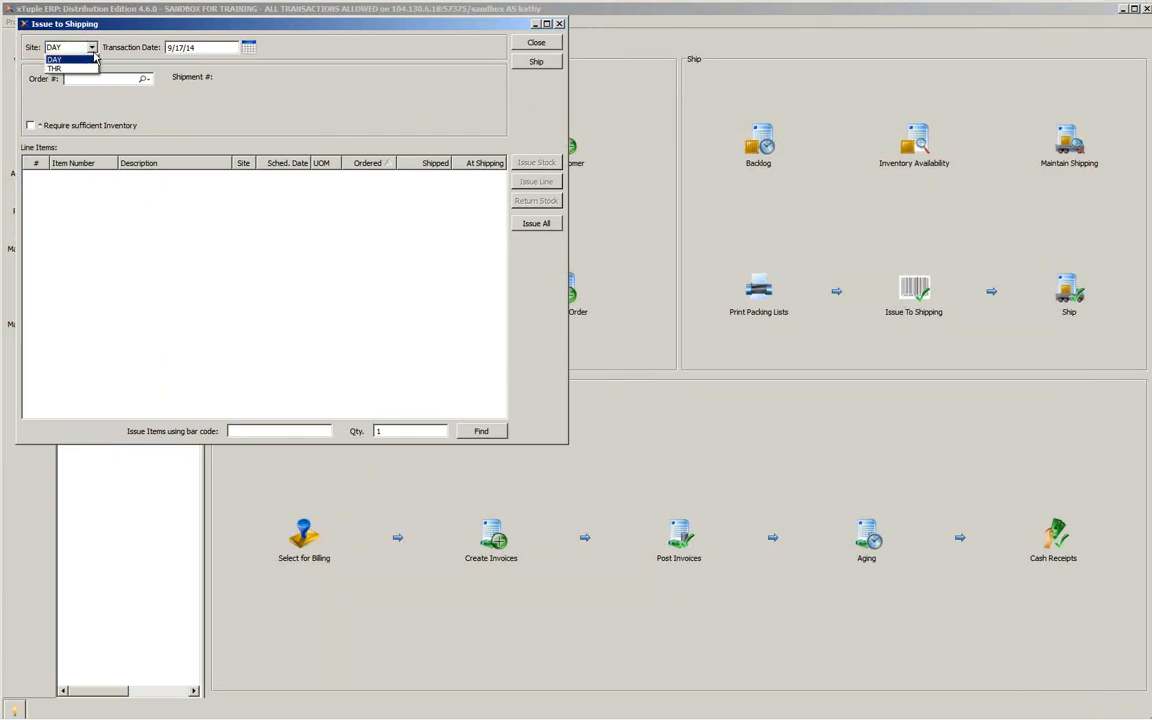
pyautogui.click(60, 68)
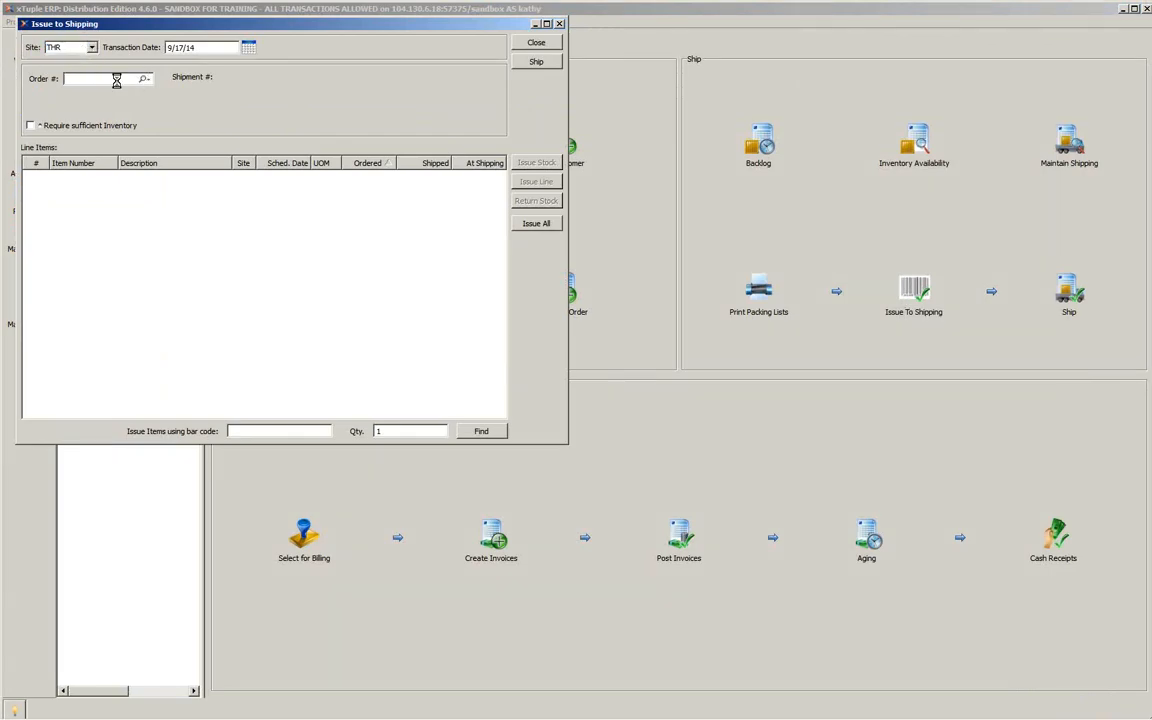
# Step: Load the topmost NOV Mission order from the backlog and select its 100KO line to examine its shipping quantities
pyautogui.write('5')
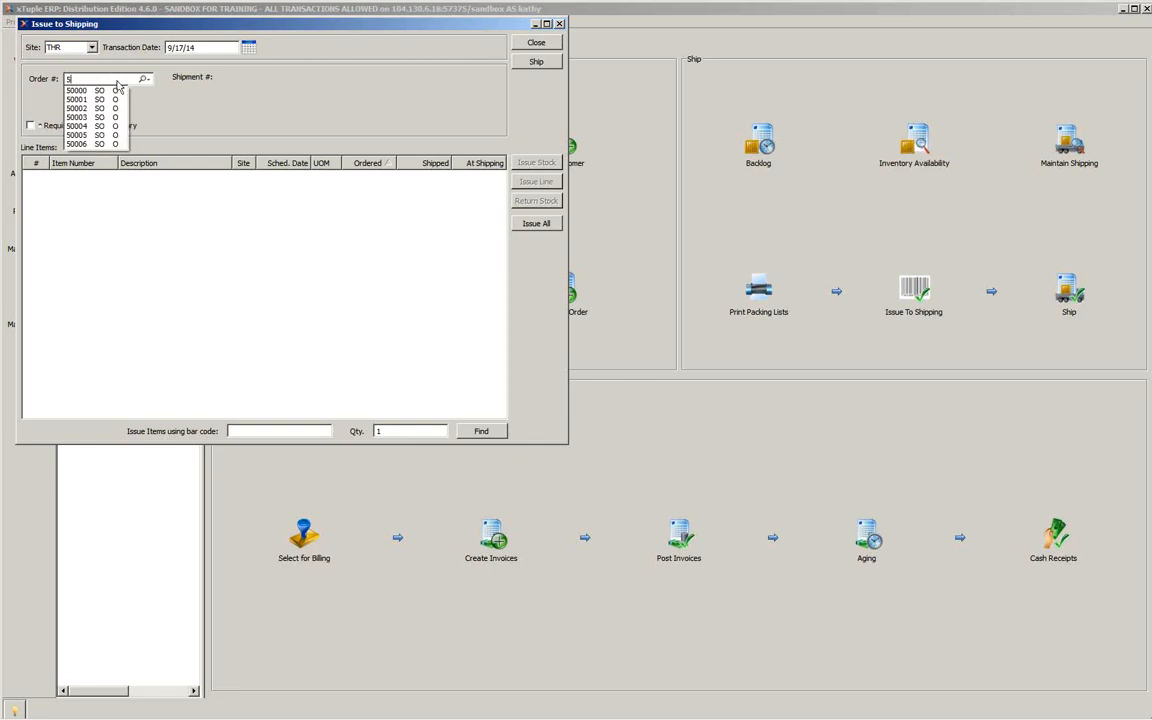
pyautogui.write('0013')
pyautogui.press('Tab')
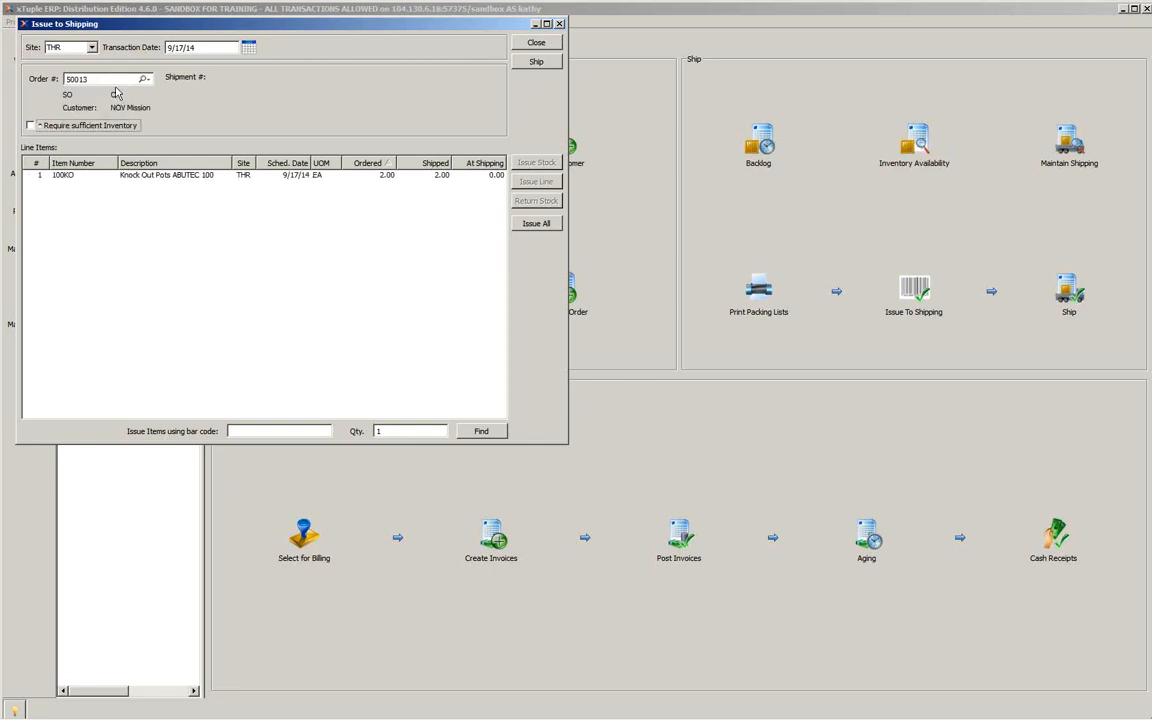
pyautogui.click(82, 179)
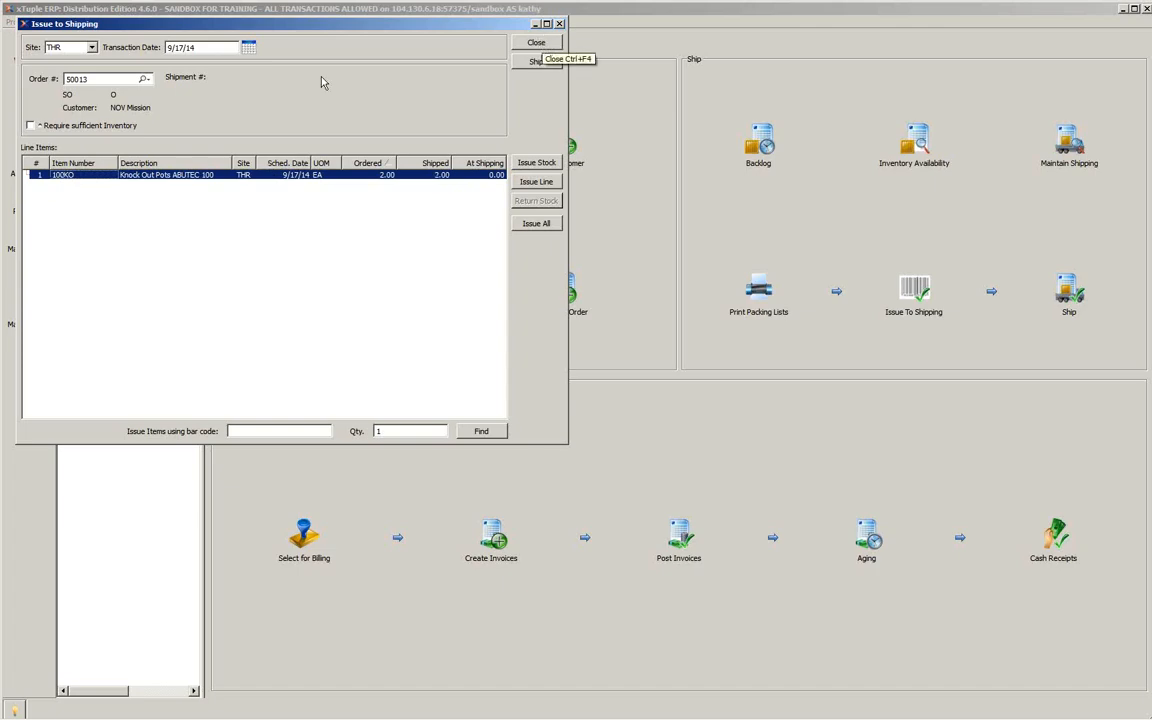
# Step: Load the NOV MS US Odessa order for the THR site and issue all its remaining stock to shipping
pyautogui.click(112, 78)
pyautogui.press('BackSpace')
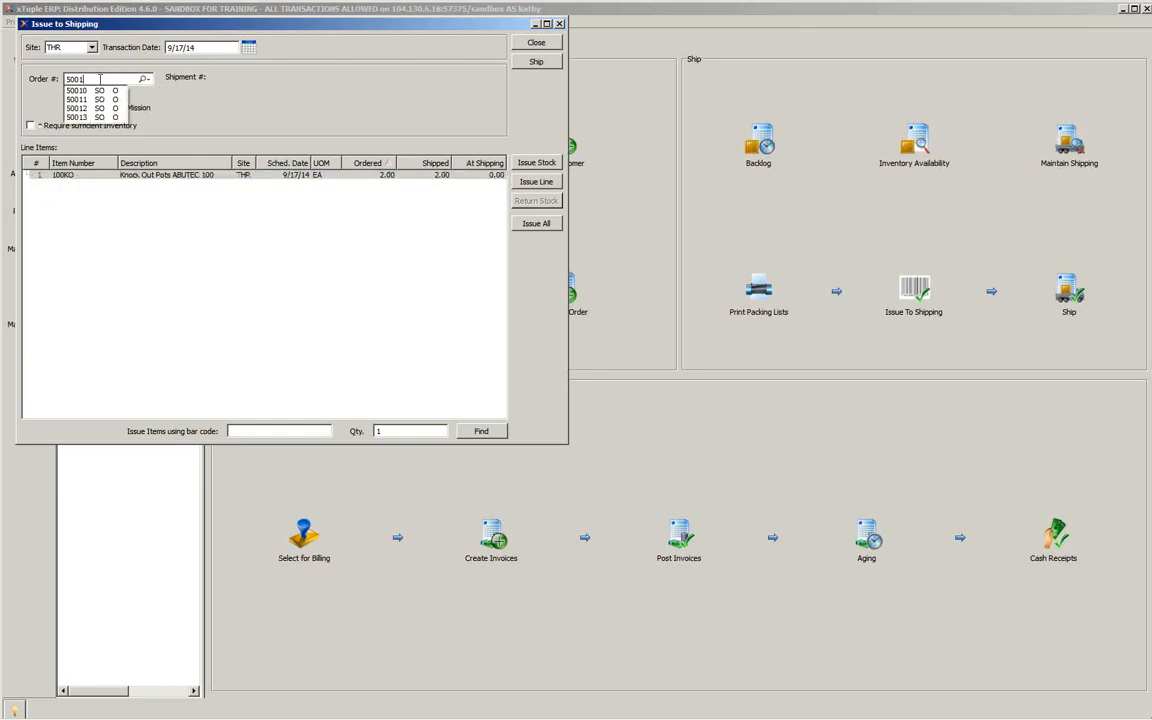
pyautogui.write('2')
pyautogui.press('Tab')
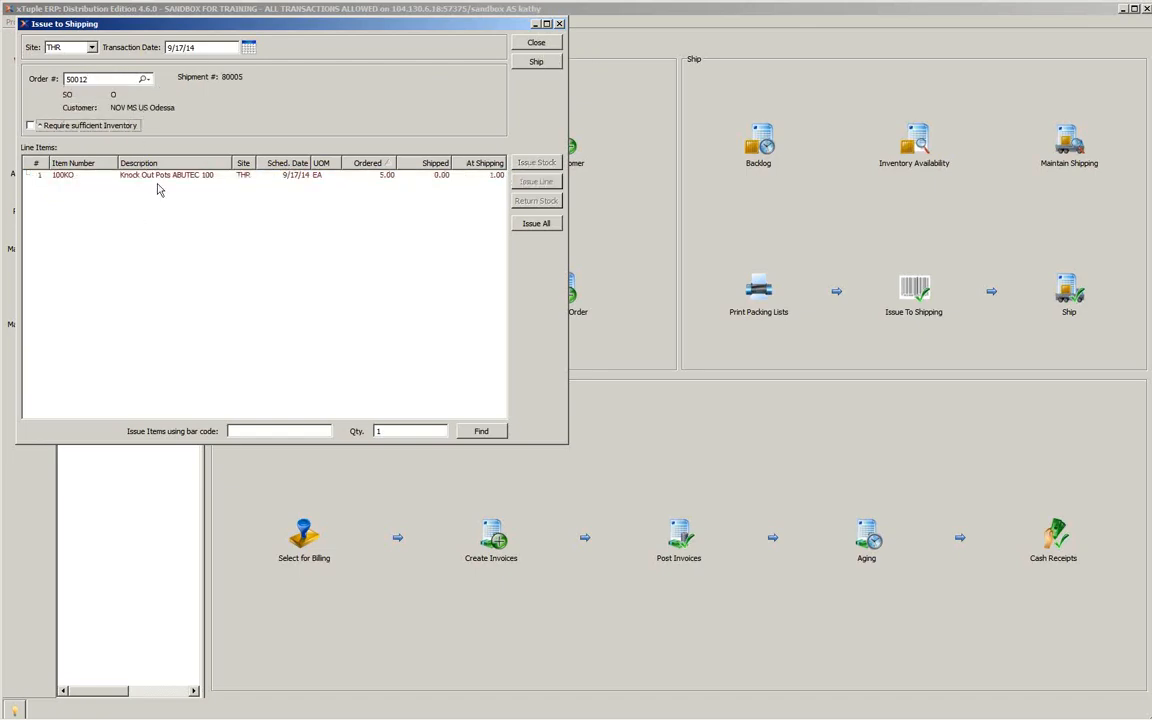
pyautogui.click(165, 178)
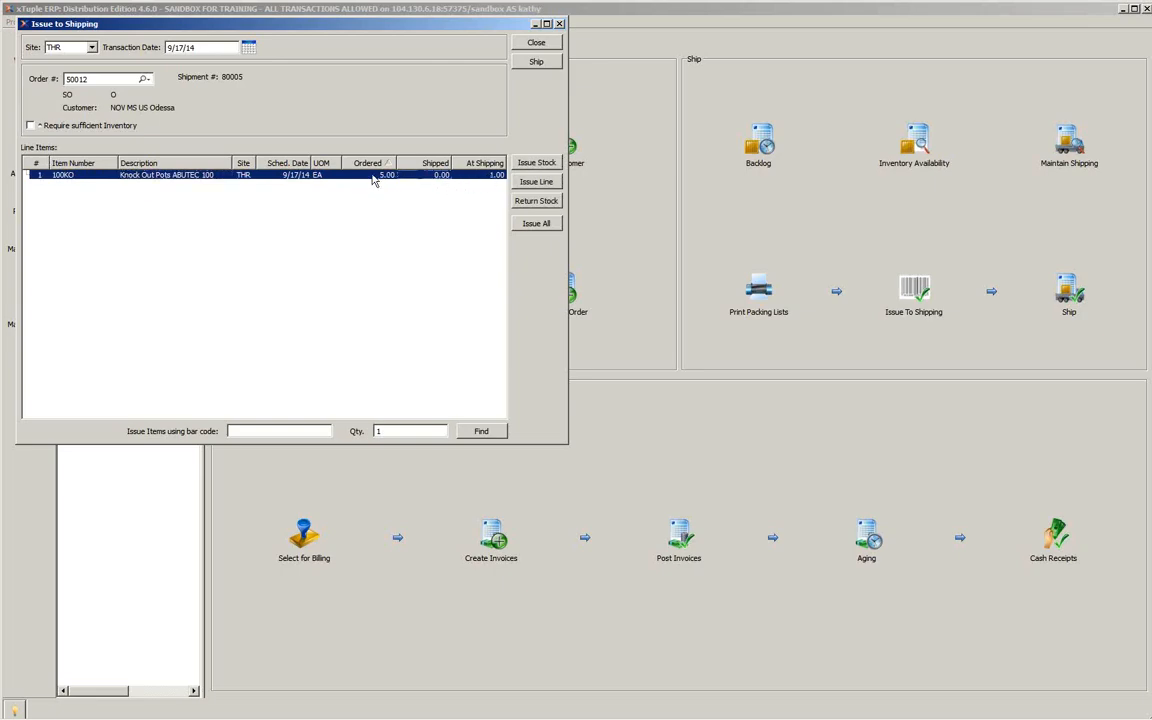
pyautogui.click(524, 226)
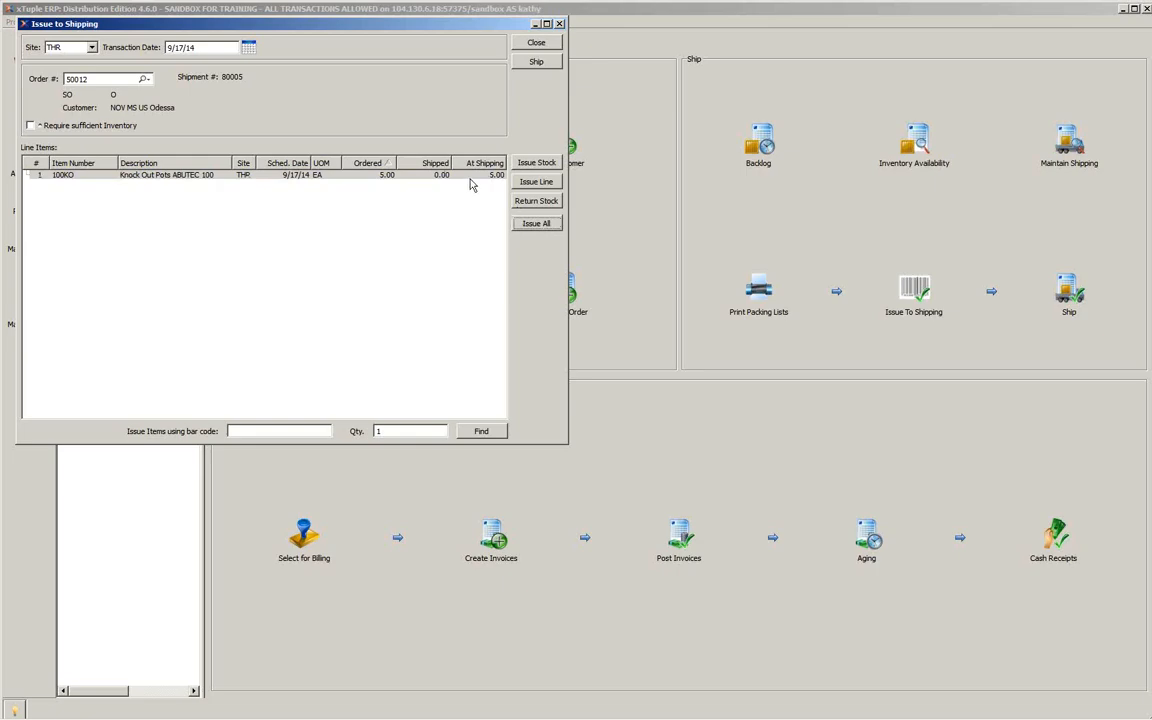
# Step: Examine the Issue Line to Shipping form for the 100KO line without entering a quantity, and close Issue to Shipping
pyautogui.click(538, 162)
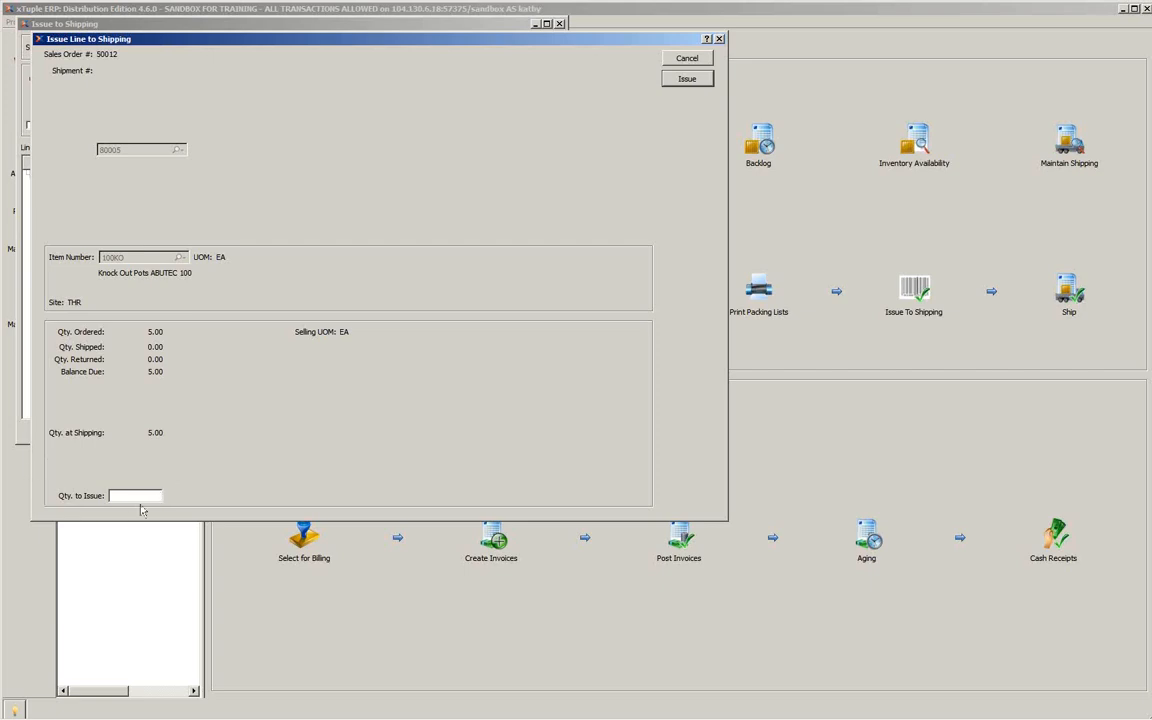
pyautogui.click(687, 79)
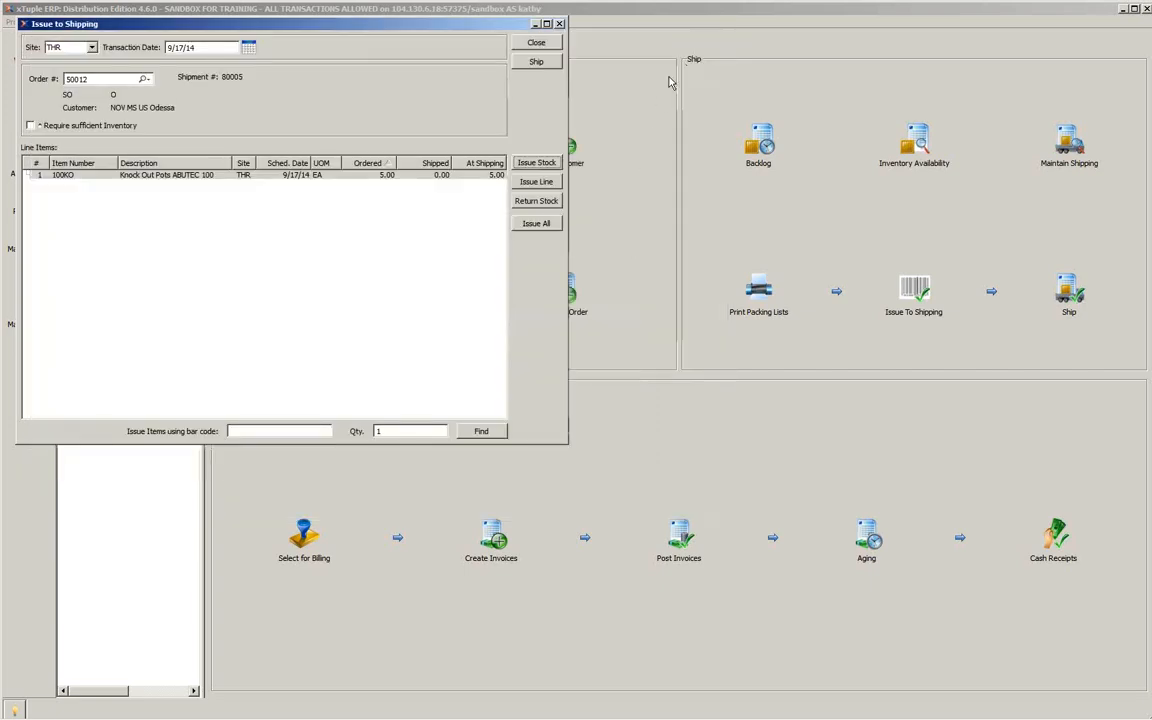
pyautogui.click(484, 177)
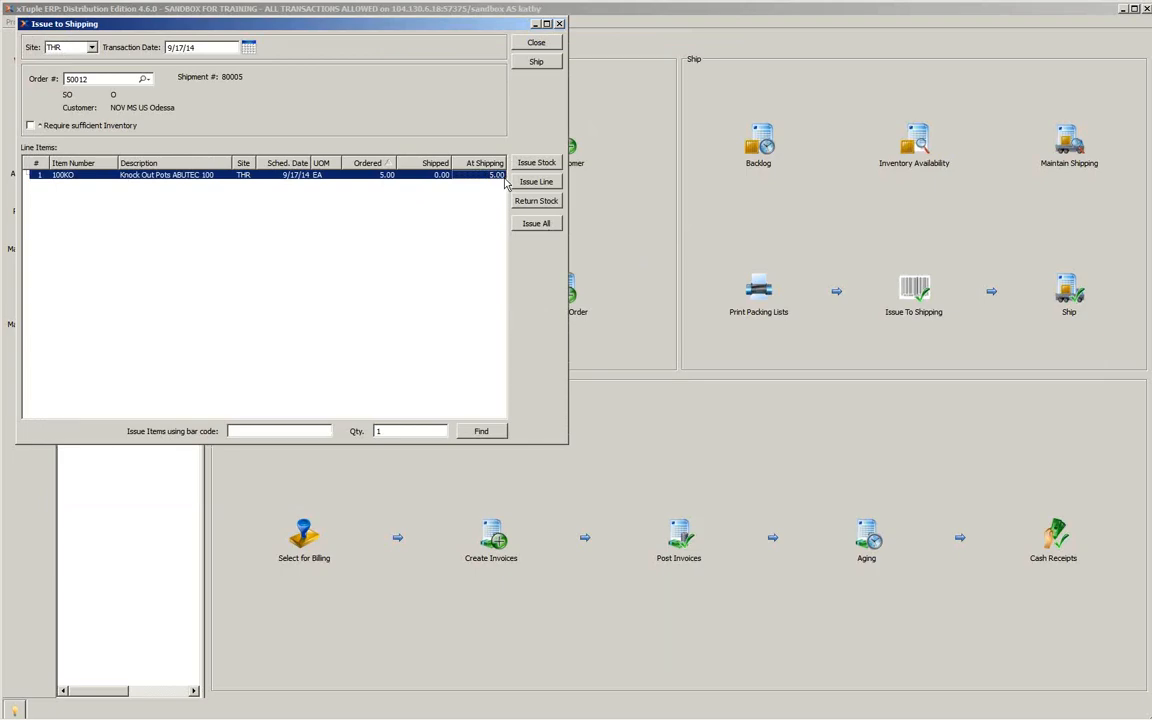
pyautogui.click(543, 62)
pyautogui.click(536, 43)
# Step: Open Ship Order from the Sales desktop, set the site to THR and load the NOV MS US Odessa order
pyautogui.click(1072, 295)
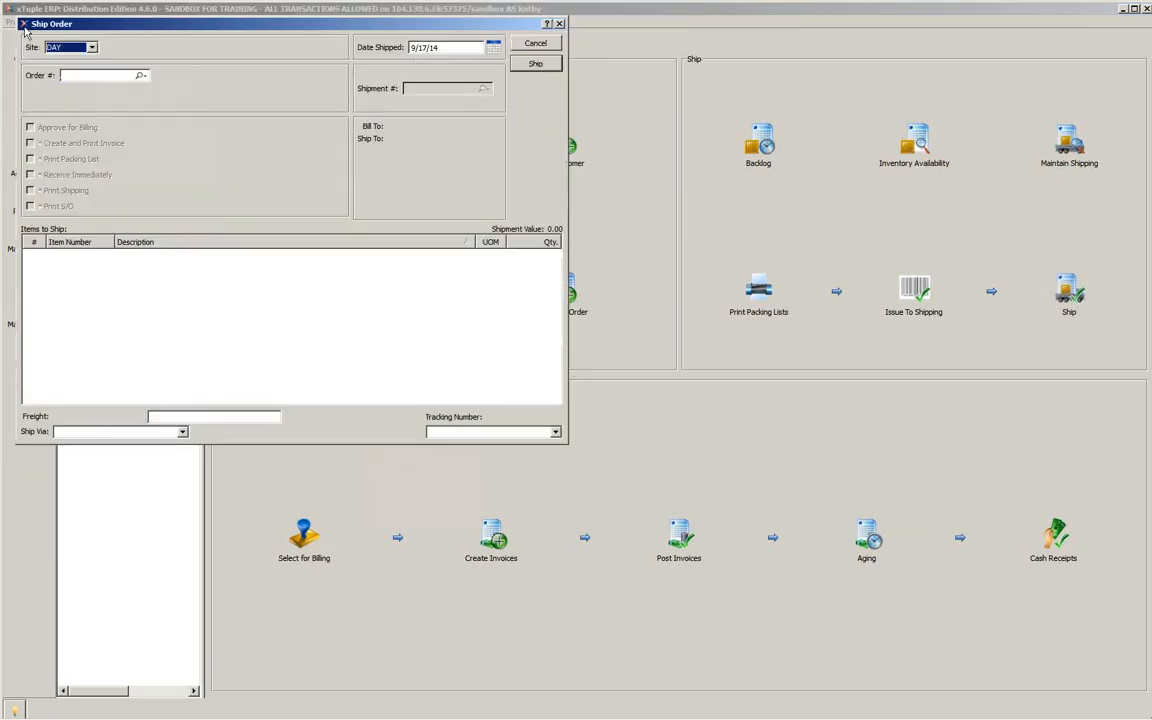
pyautogui.click(90, 49)
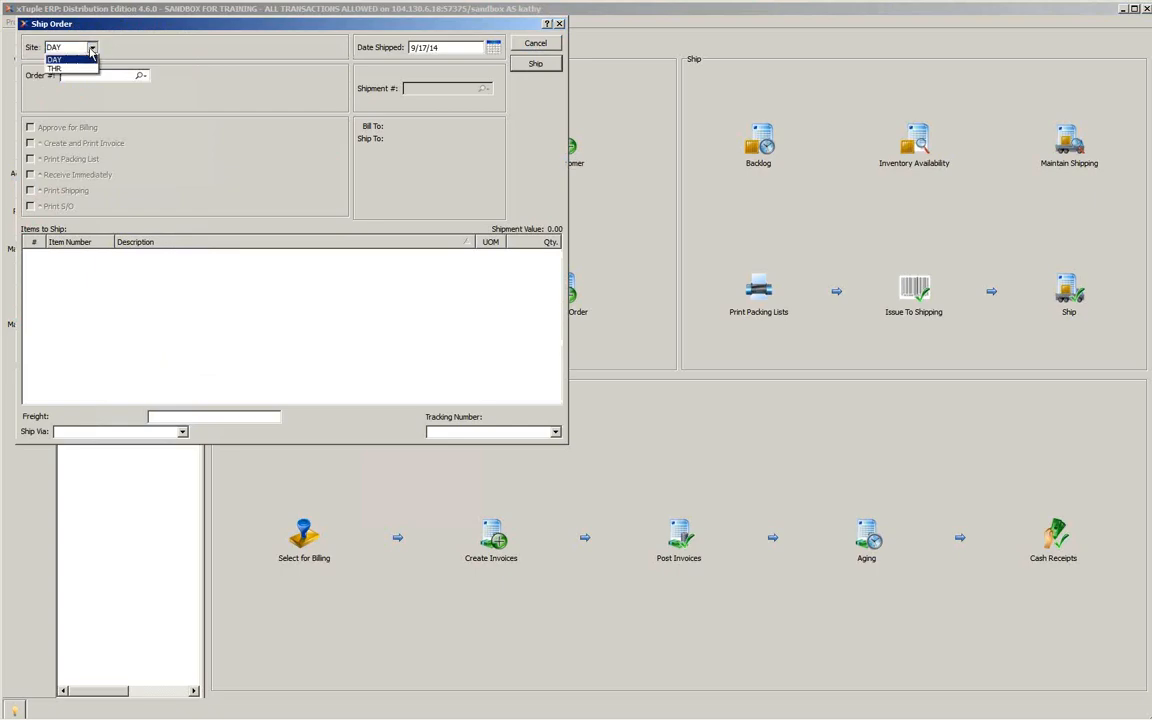
pyautogui.click(82, 70)
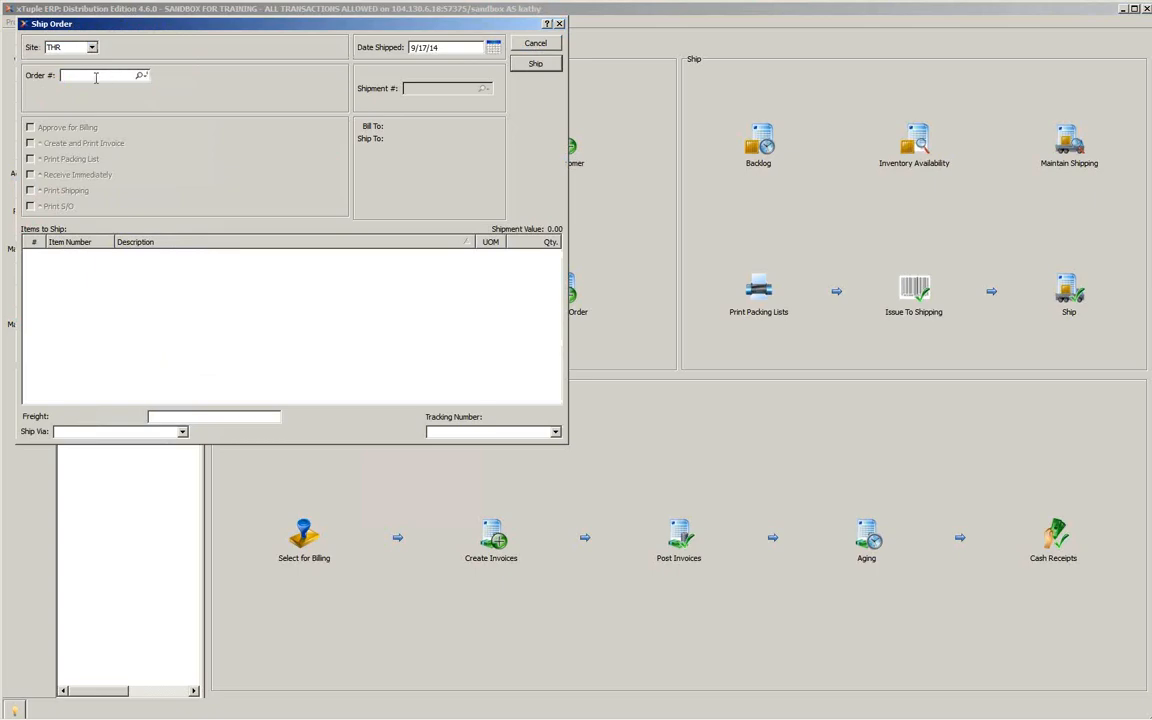
pyautogui.write('50012')
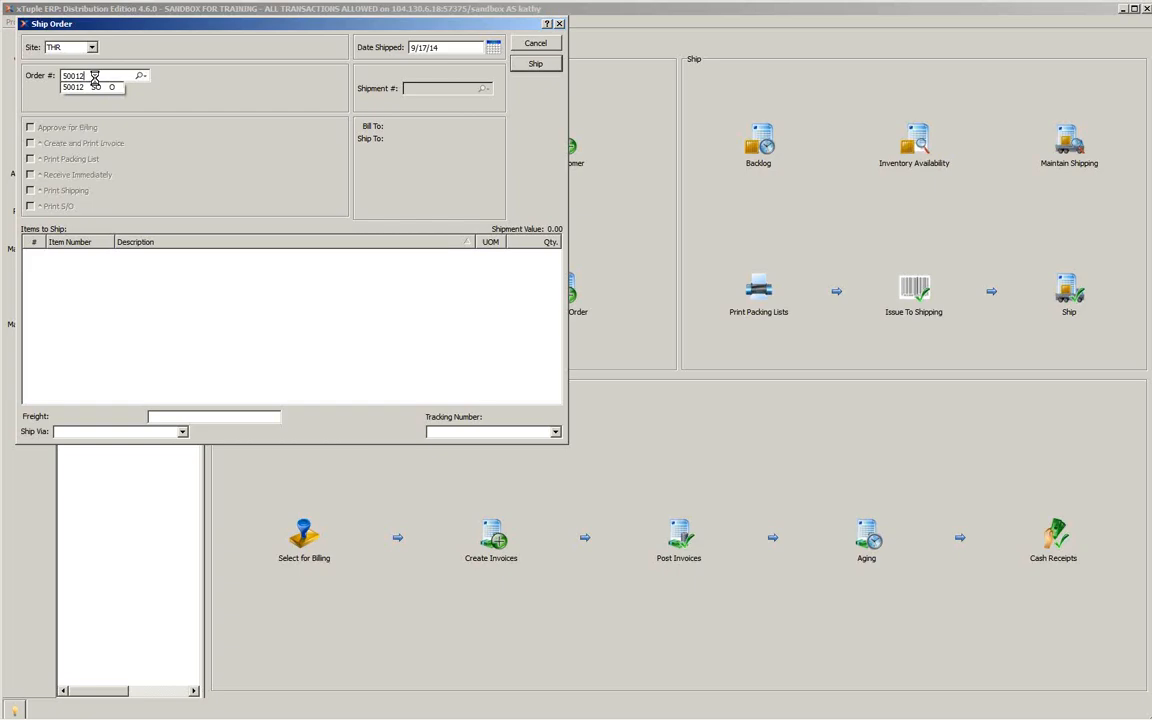
pyautogui.click(96, 87)
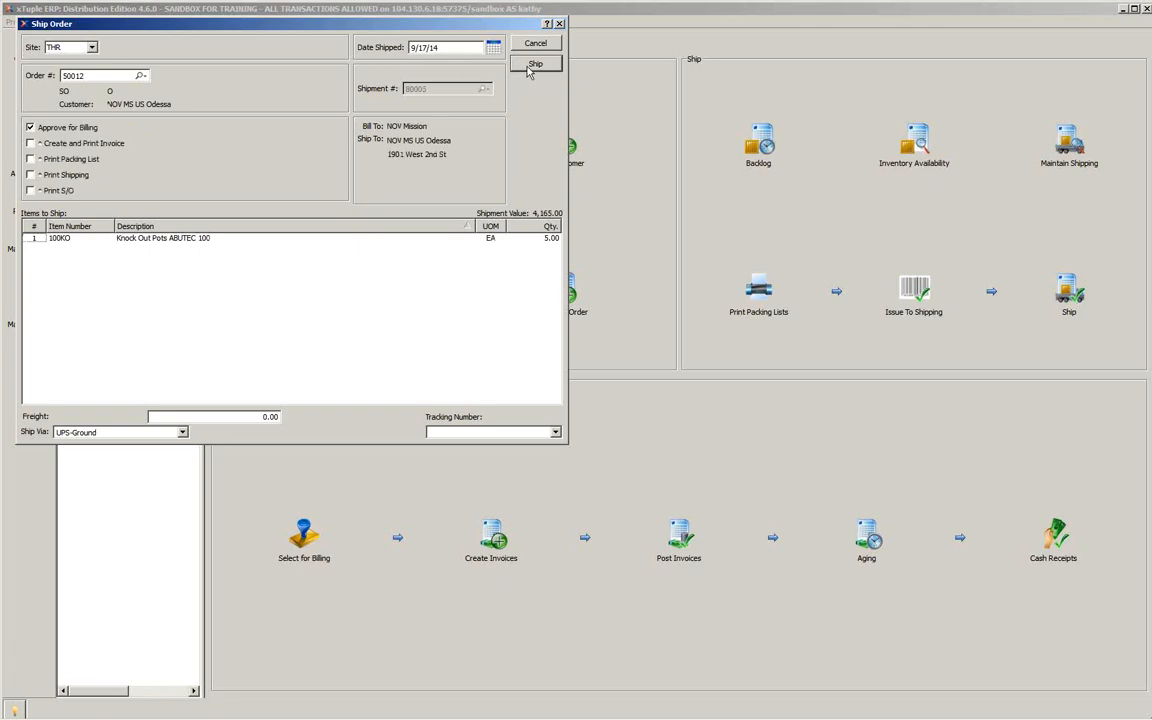
# Step: Keep UPS-Ground as the carrier after reviewing the Ship Via choices, ship the order, and close Ship Order
pyautogui.click(182, 433)
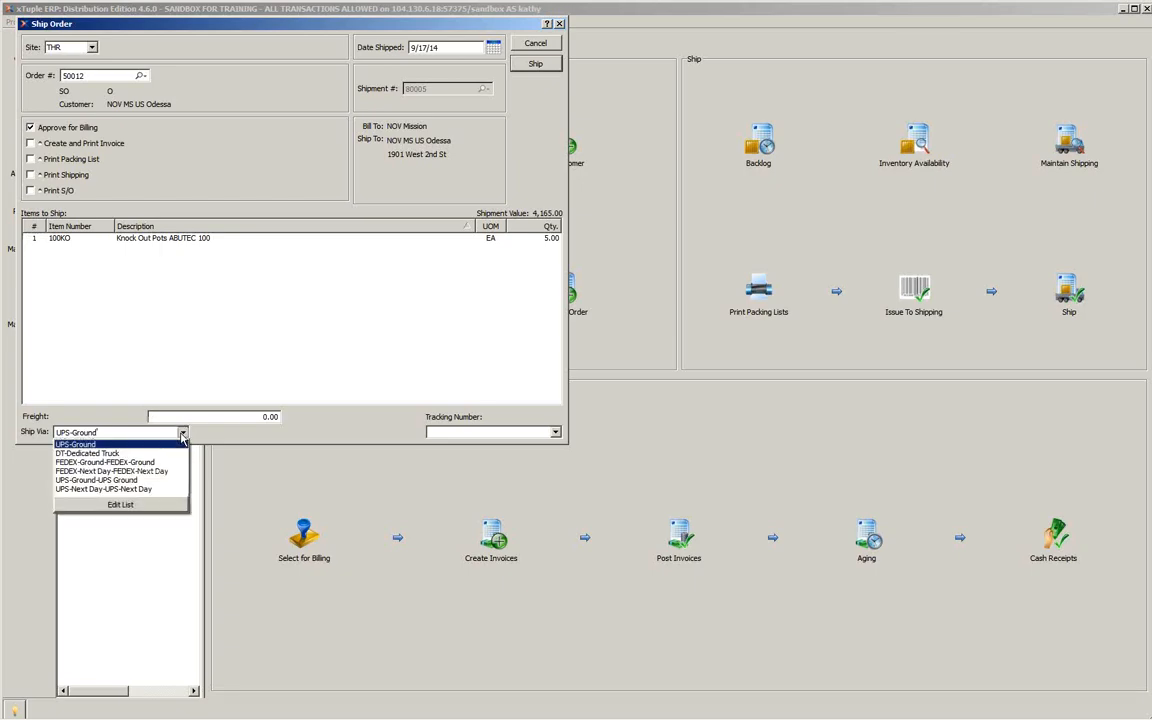
pyautogui.click(182, 436)
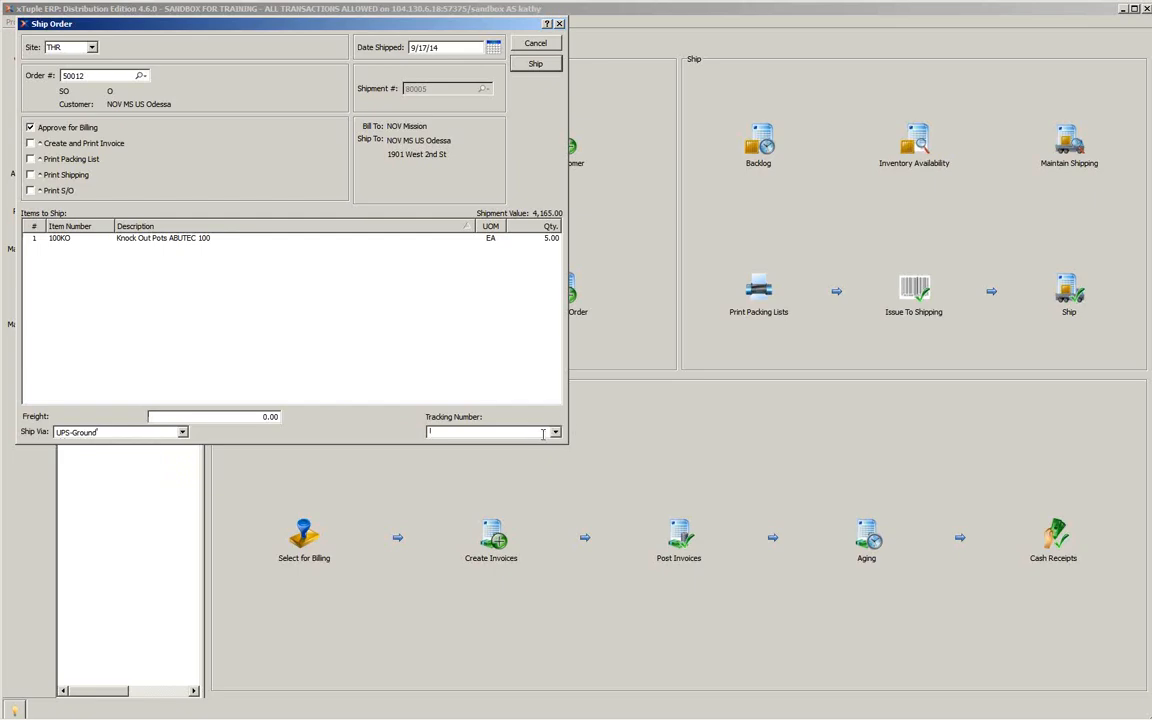
pyautogui.click(544, 69)
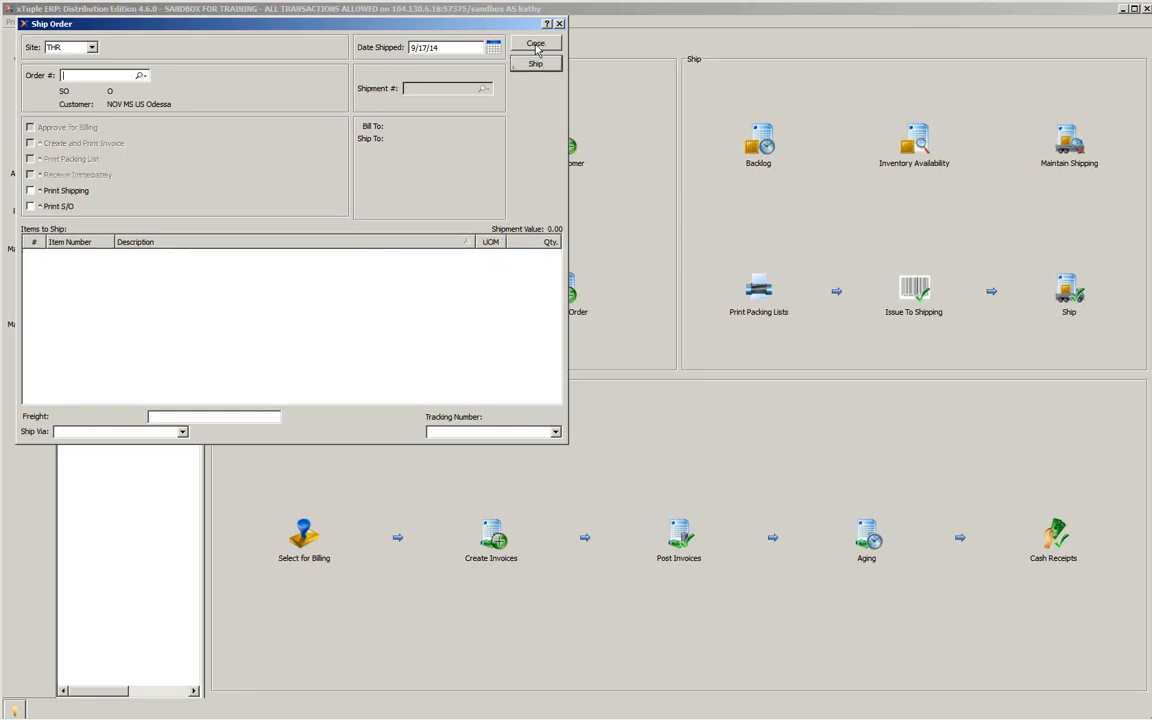
pyautogui.click(535, 45)
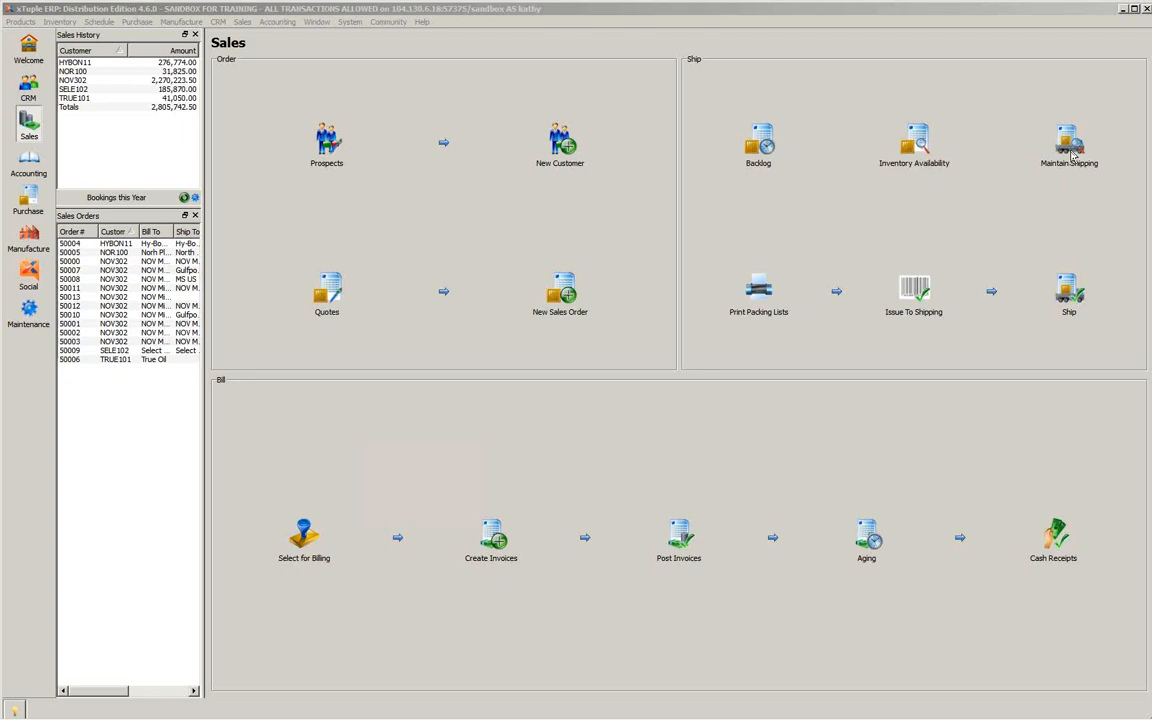
# Step: Open Summarized Backlog by Site from the Sales desktop and query the backlog for all sites
pyautogui.click(758, 142)
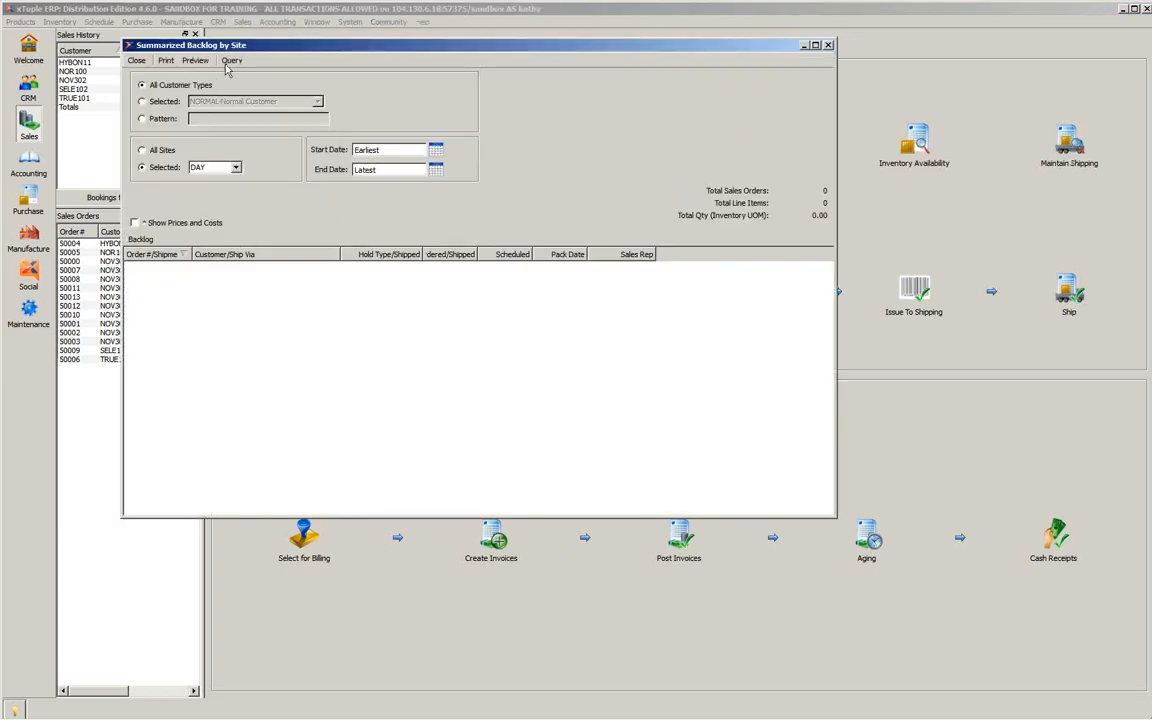
pyautogui.click(228, 62)
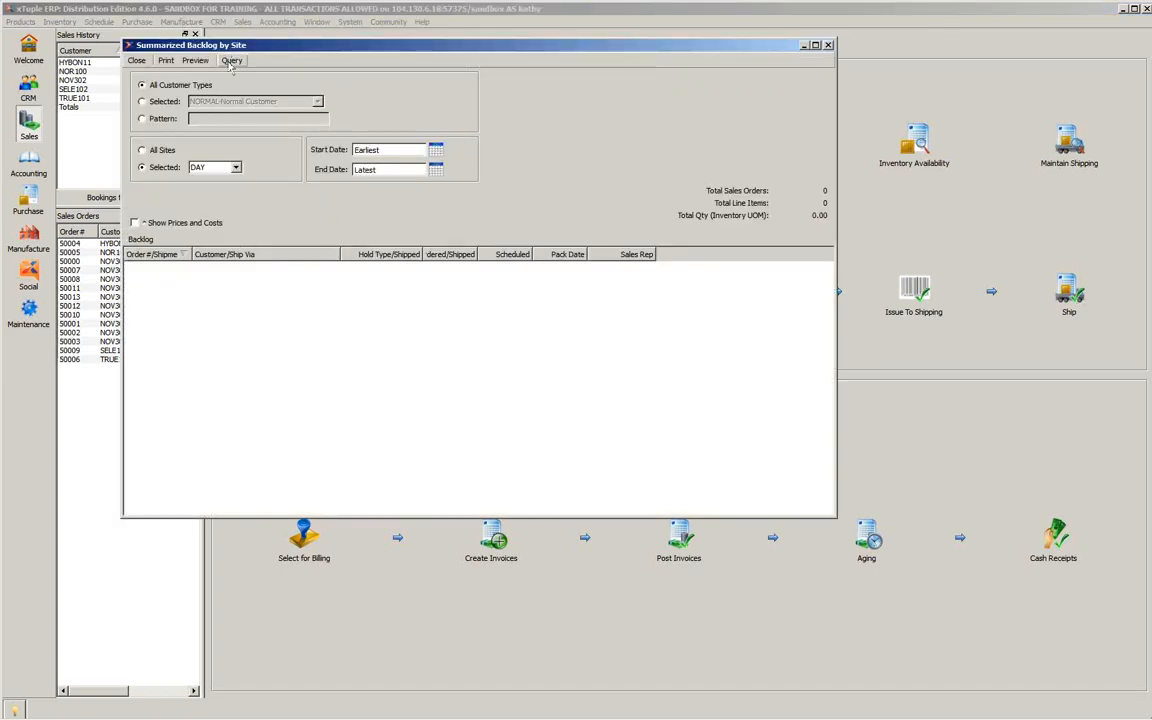
pyautogui.click(154, 152)
pyautogui.click(228, 60)
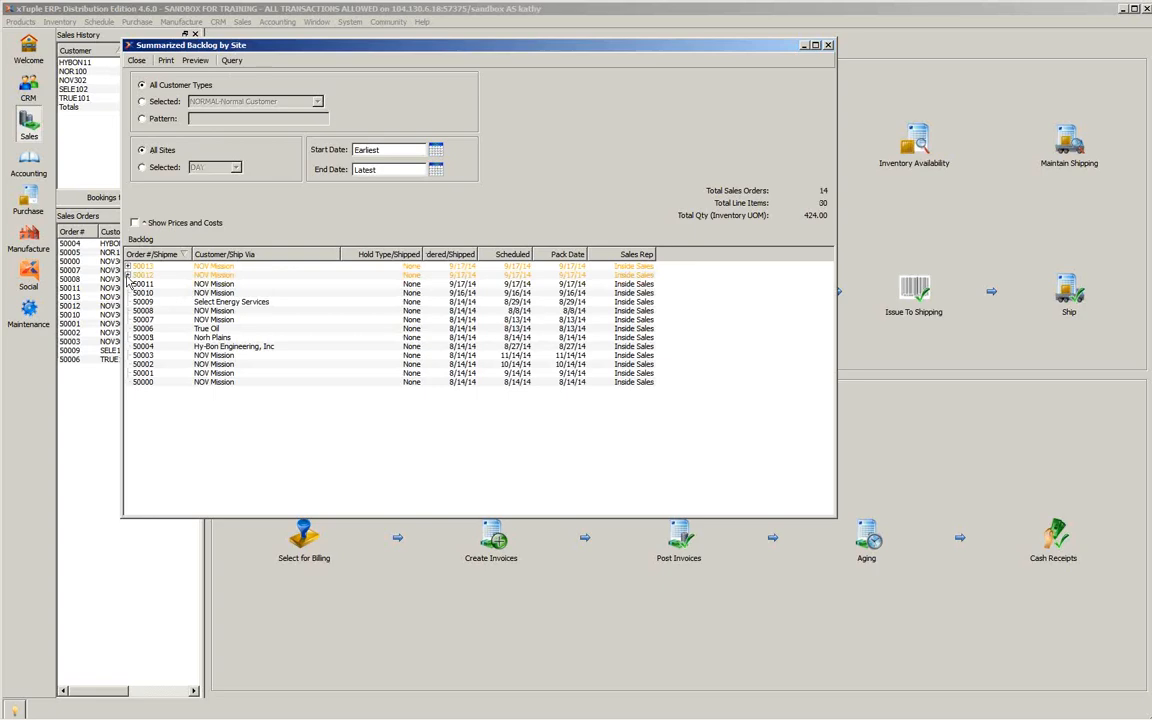
# Step: Expand the second NOV Mission order in the backlog to examine its UPS-Ground shipment, and close the report
pyautogui.click(146, 287)
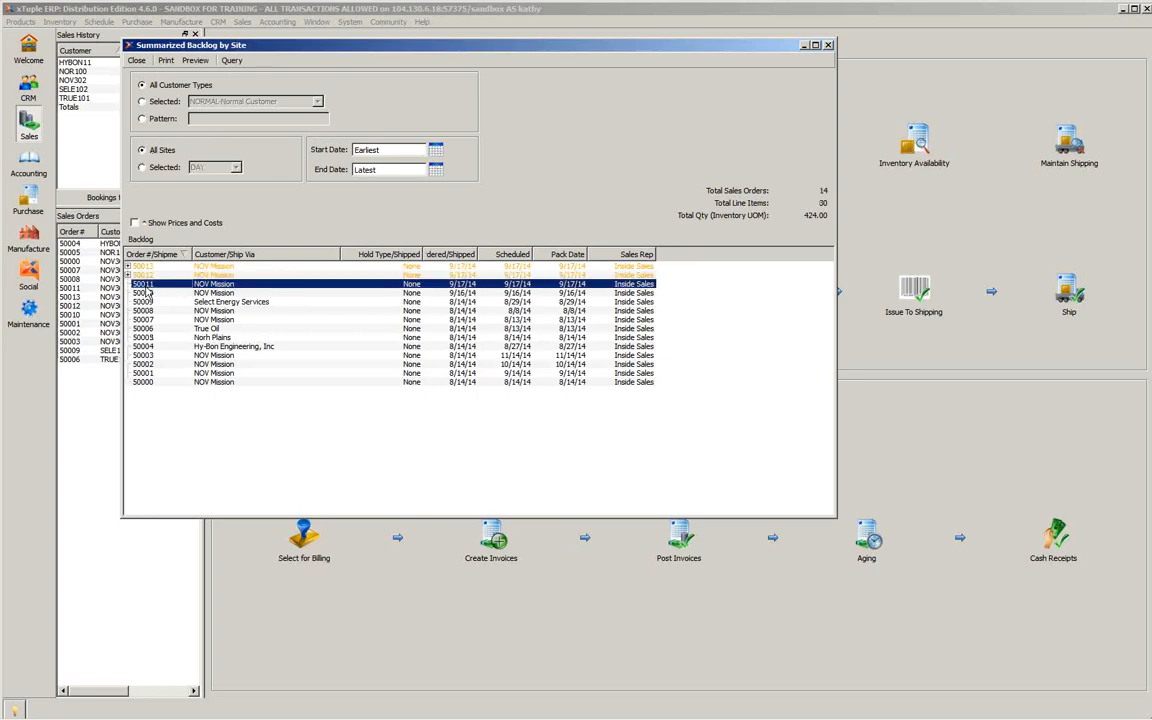
pyautogui.click(128, 276)
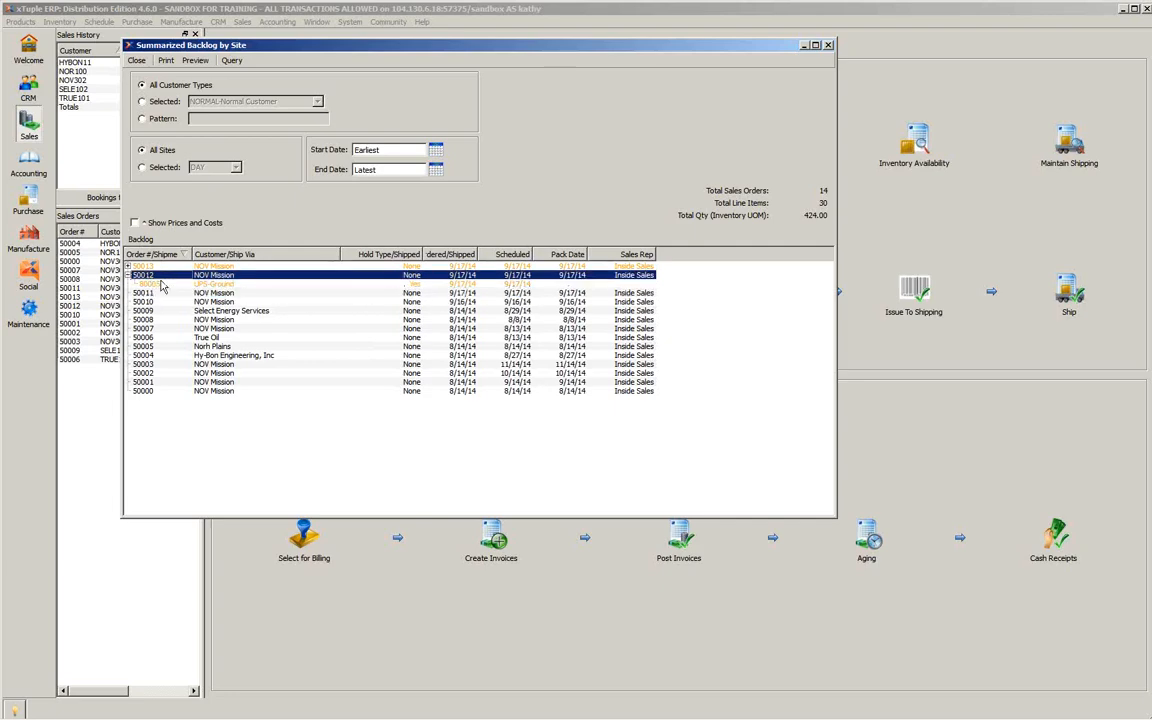
pyautogui.click(153, 302)
pyautogui.click(143, 293)
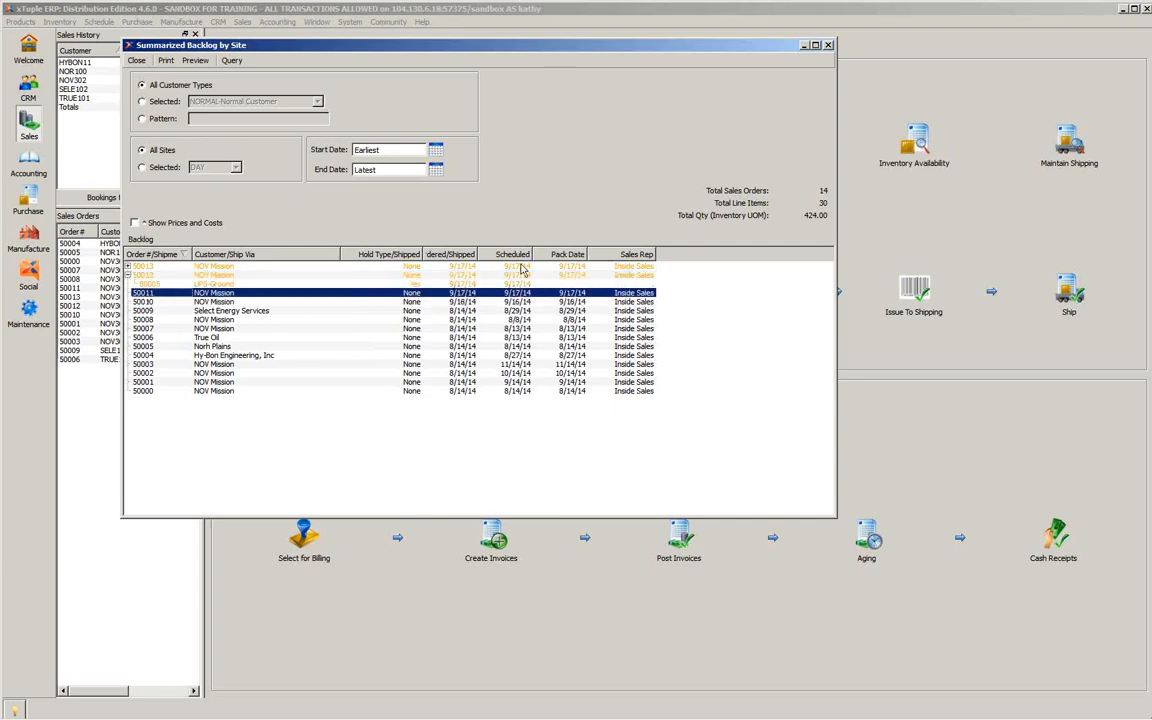
pyautogui.click(828, 46)
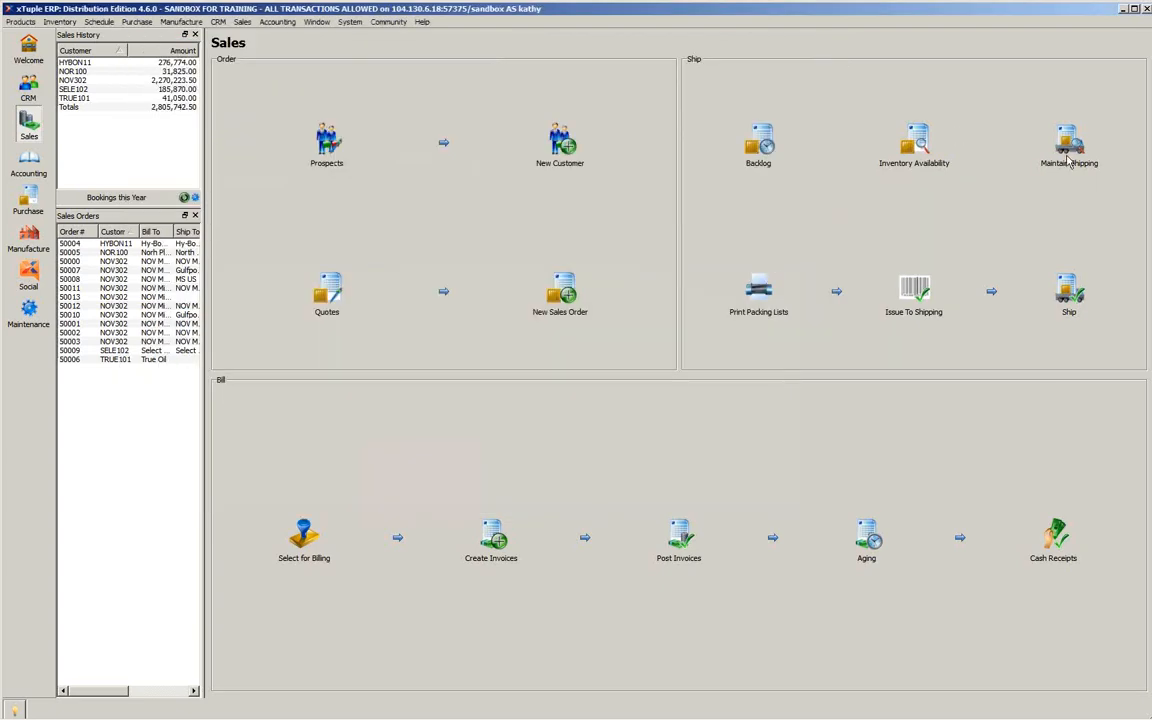
pyautogui.click(932, 282)
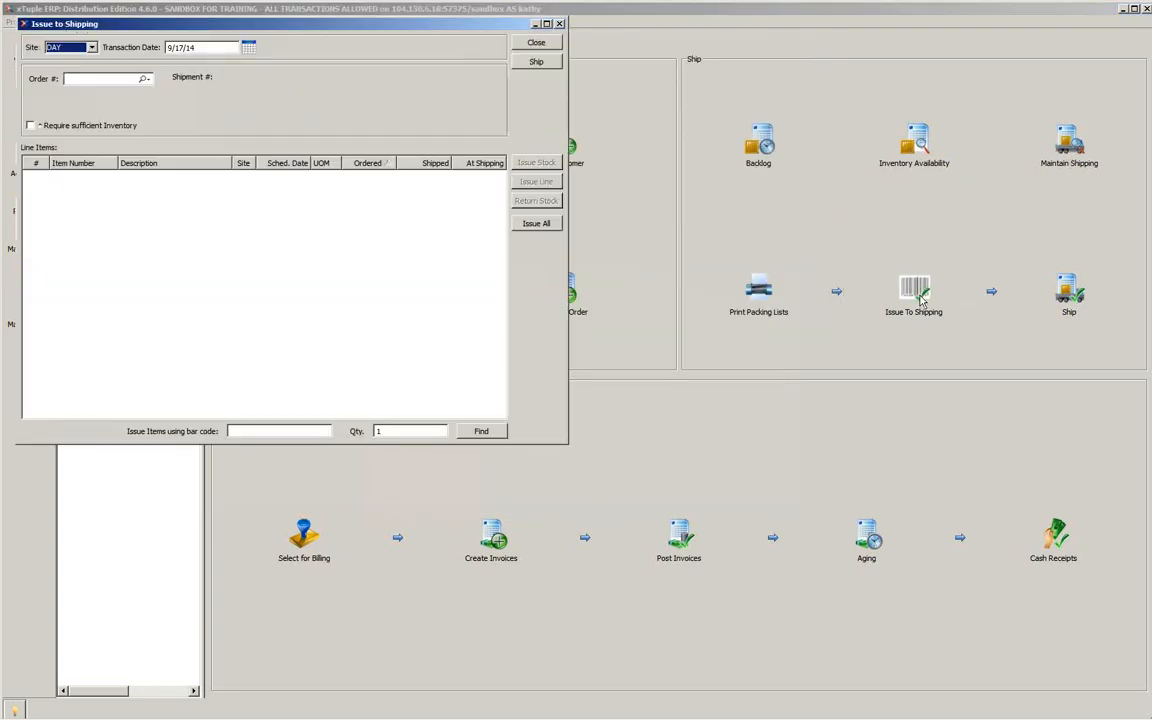
pyautogui.click(121, 83)
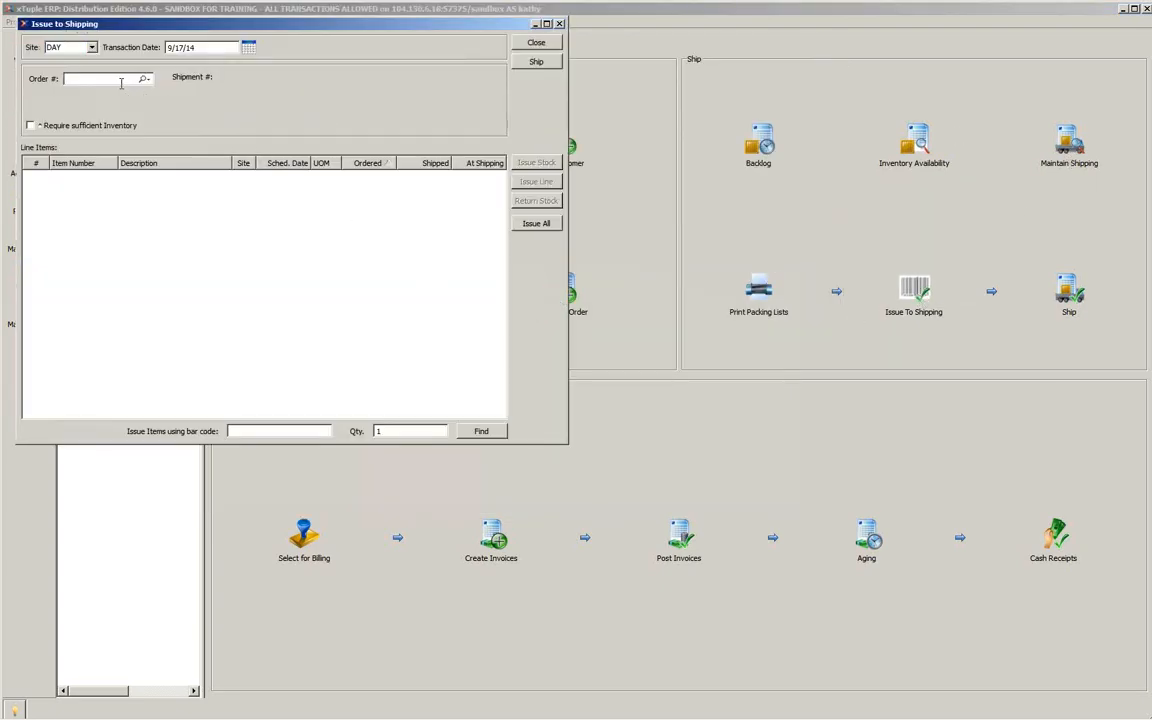
pyautogui.write('500')
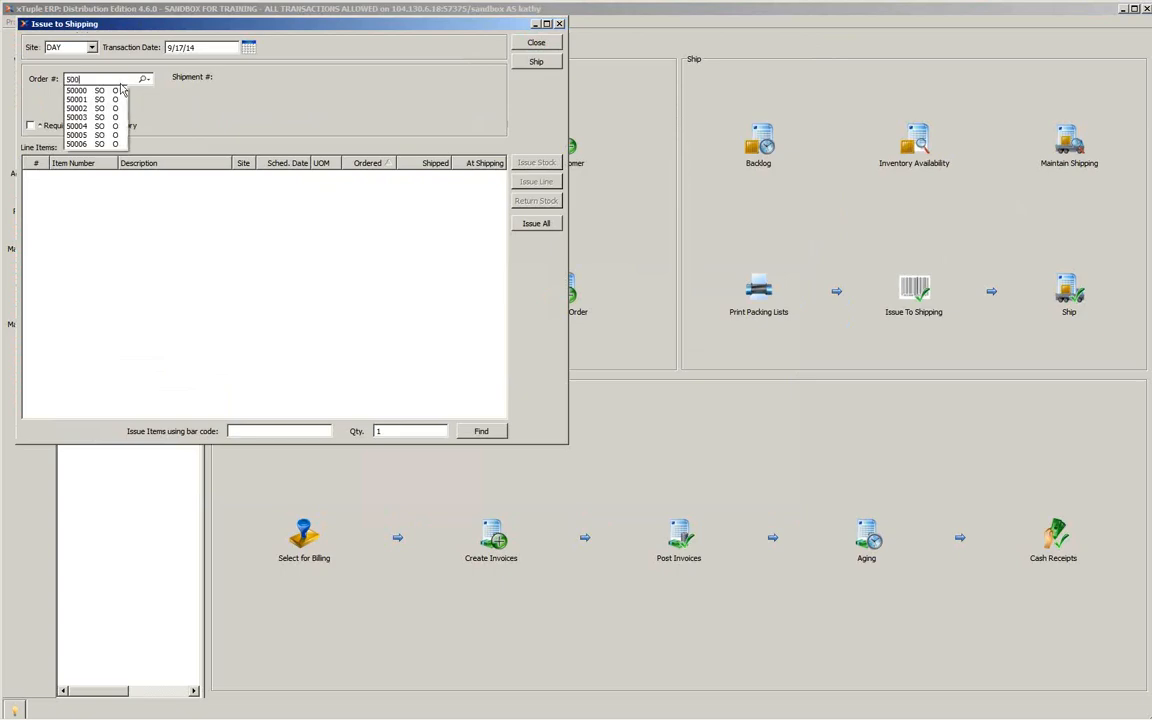
pyautogui.write('11')
pyautogui.click(117, 90)
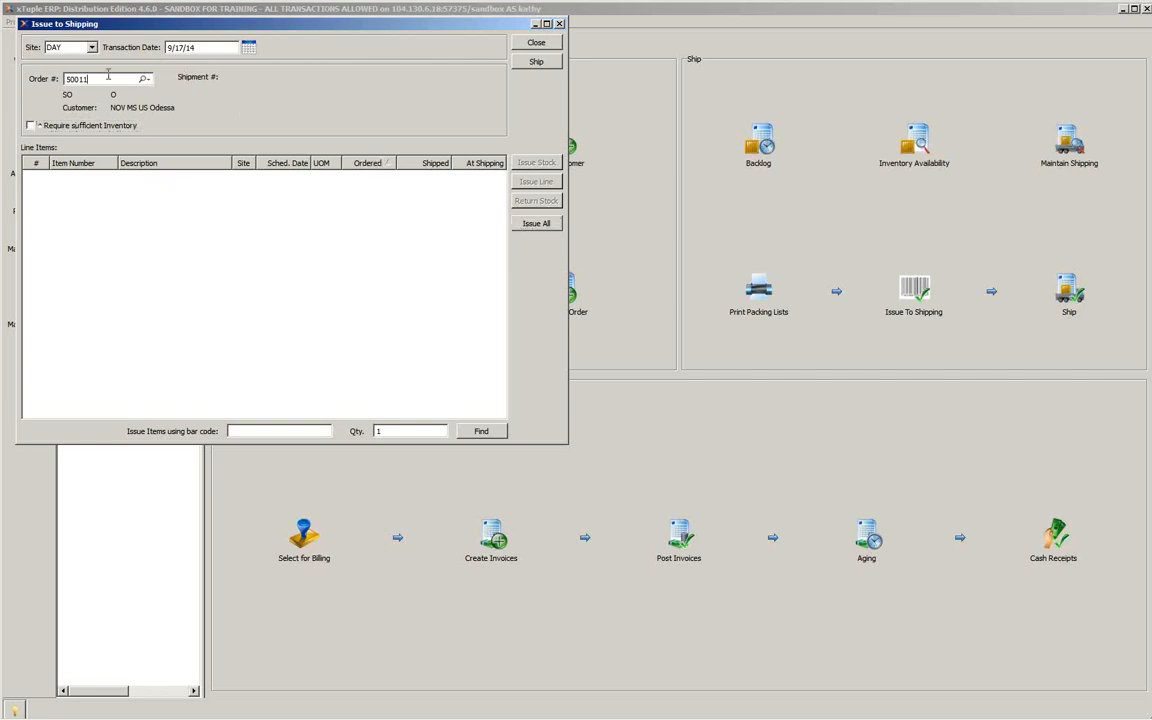
pyautogui.press('BackSpace')
pyautogui.write('2')
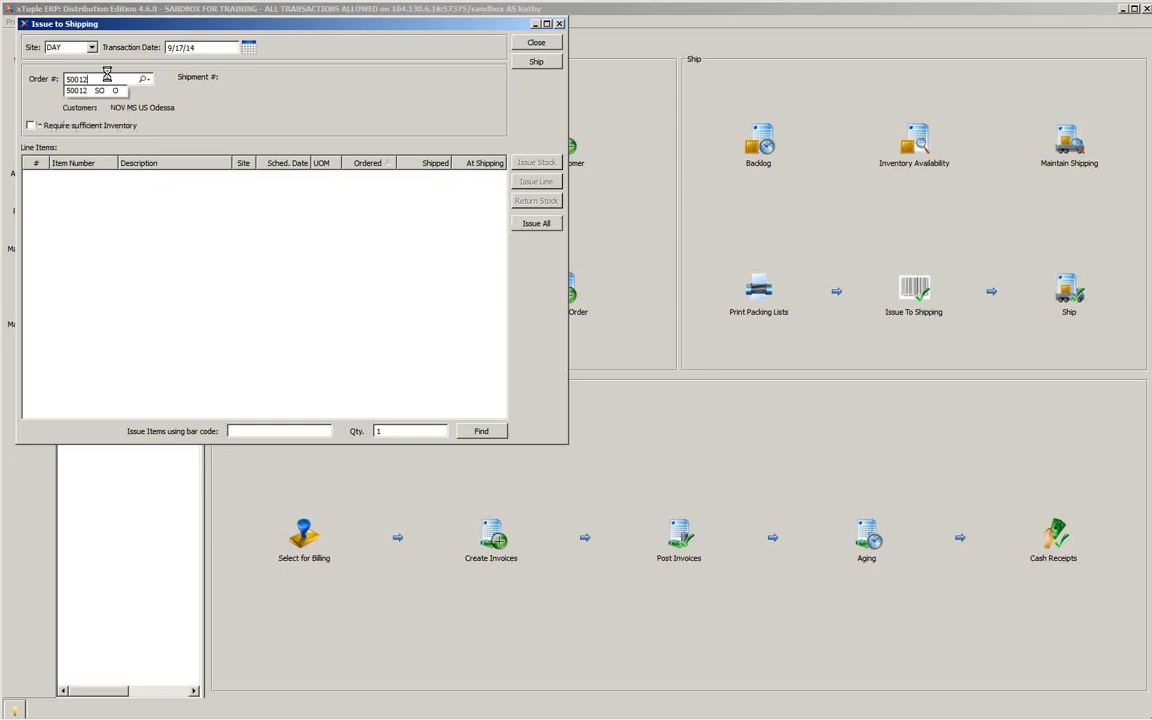
pyautogui.press('Tab')
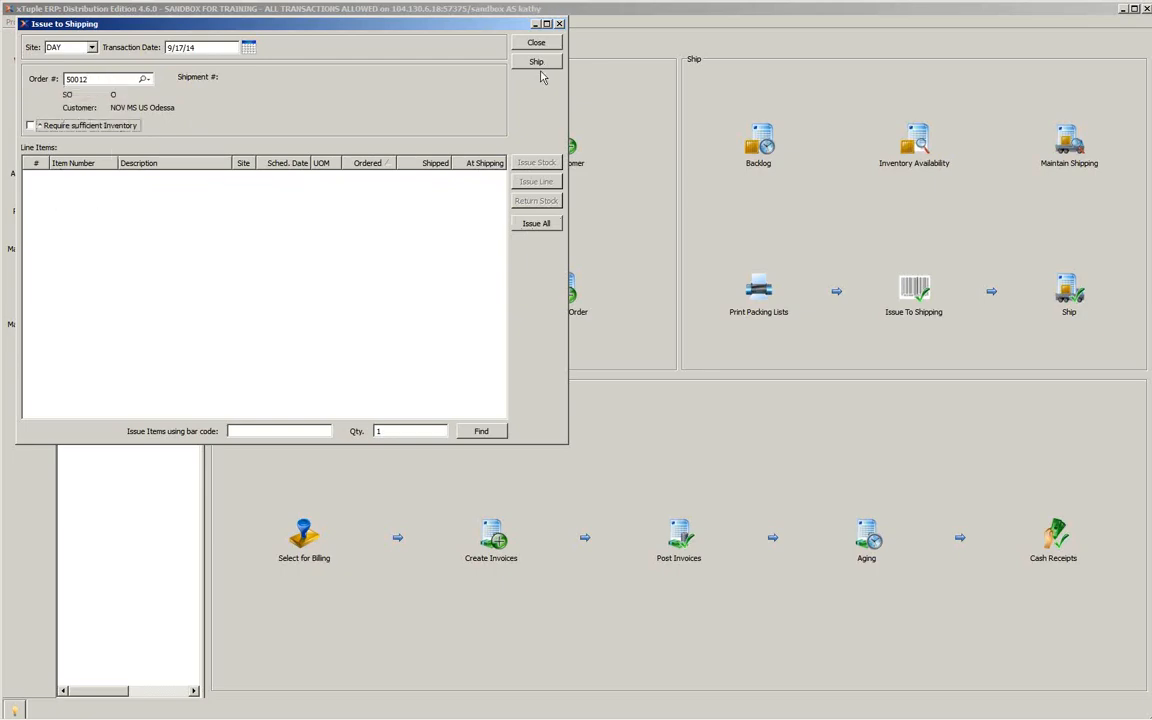
pyautogui.click(536, 42)
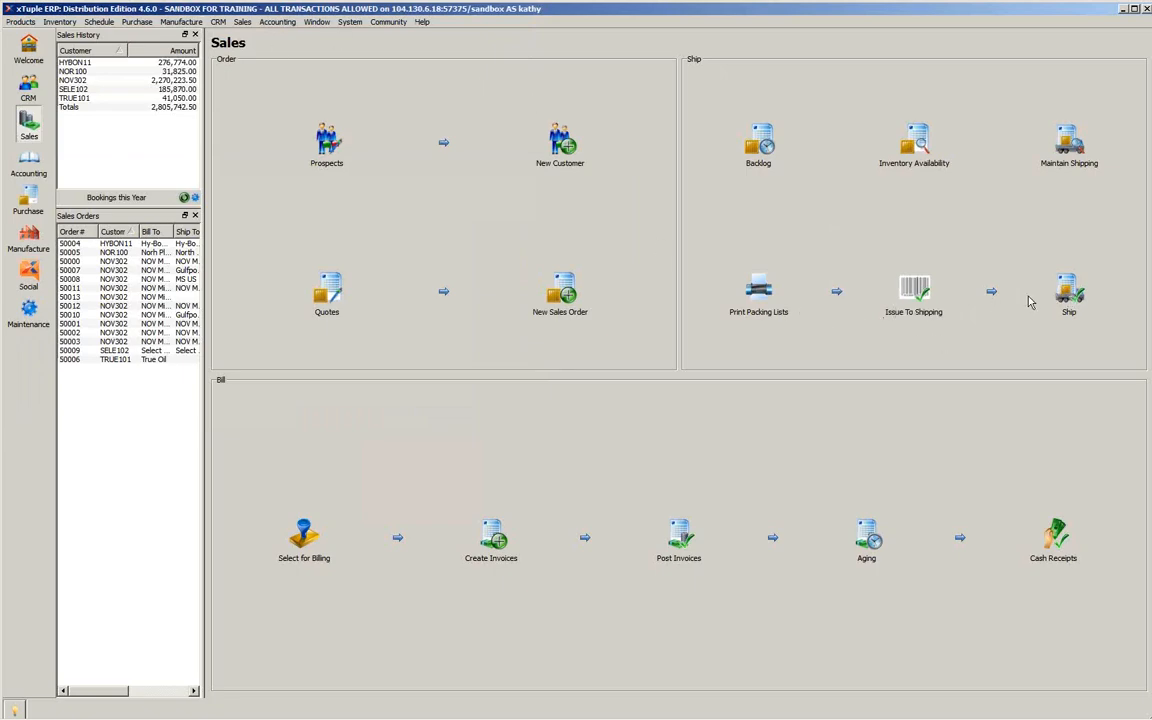
# Step: Try to load the NOV MS US Odessa order in Ship Order for site THR, and cancel Ship Order
pyautogui.click(1066, 290)
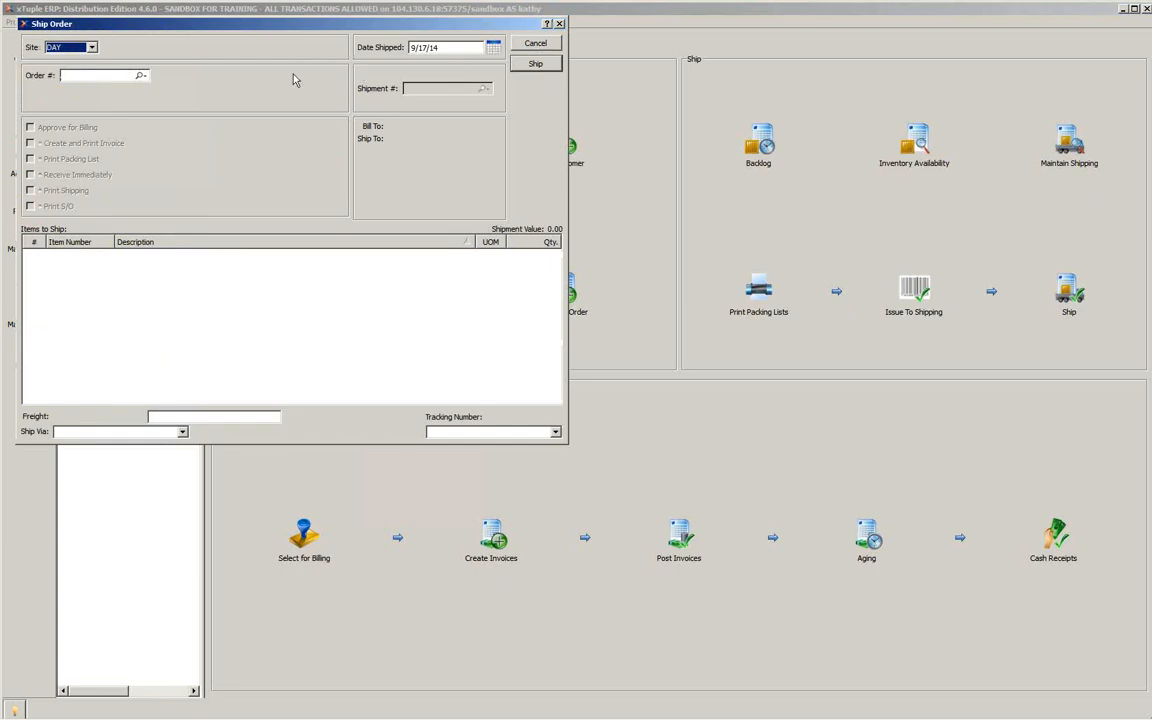
pyautogui.click(91, 47)
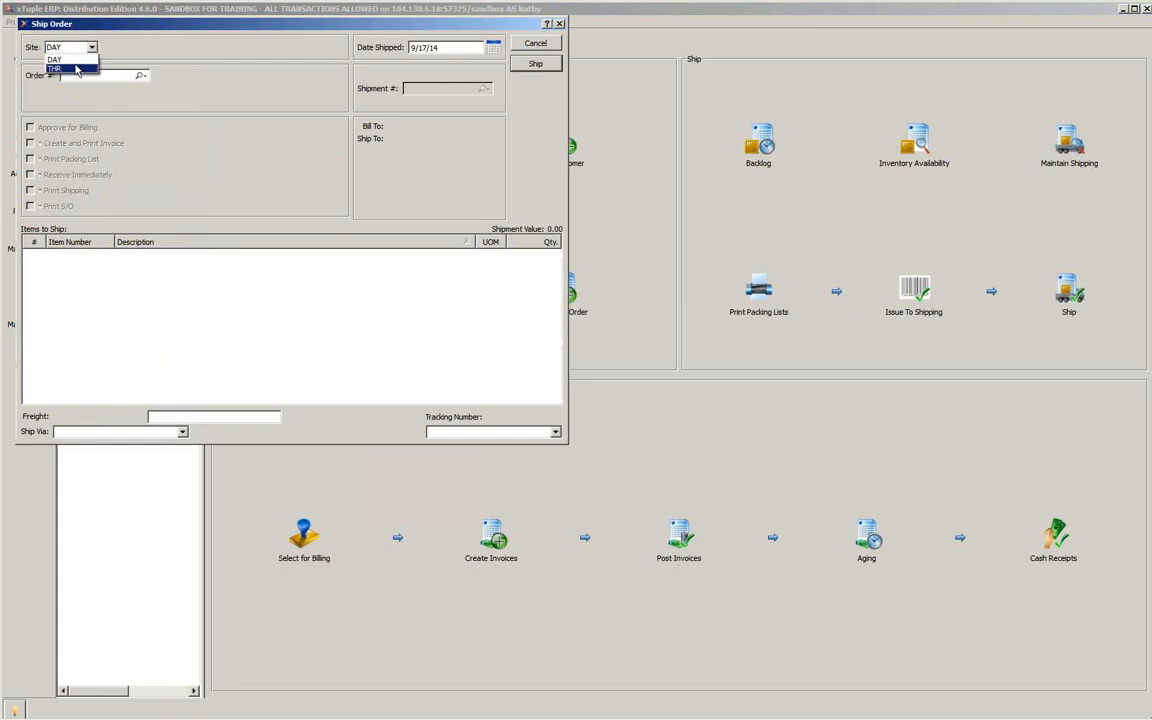
pyautogui.click(70, 59)
pyautogui.click(86, 75)
pyautogui.write('50011')
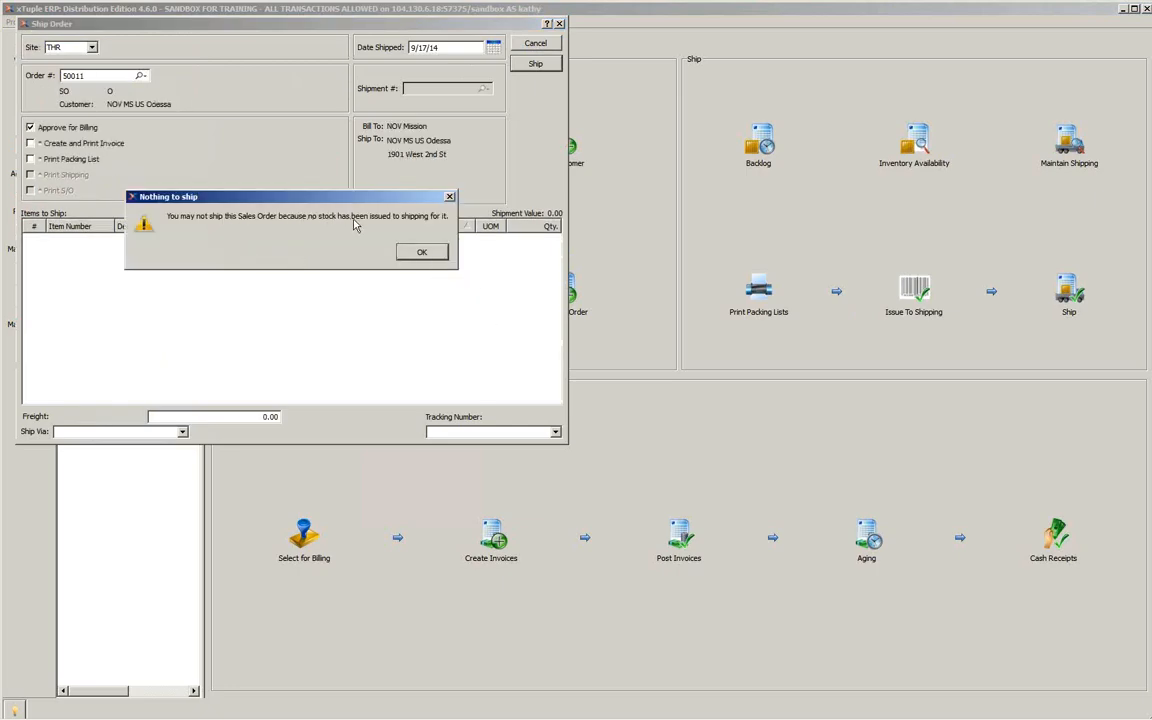
pyautogui.click(424, 251)
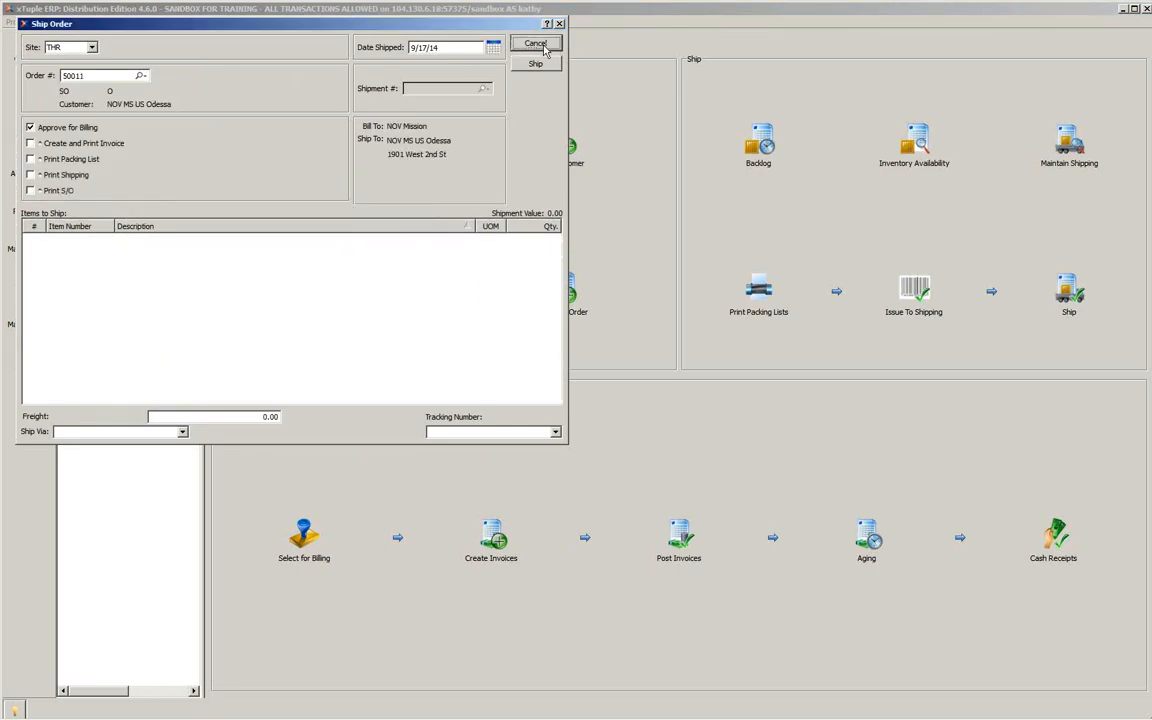
pyautogui.click(535, 43)
# Step: Load the NOV MS US Odessa order in Issue to Shipping for site THR and issue all of its stock
pyautogui.click(912, 291)
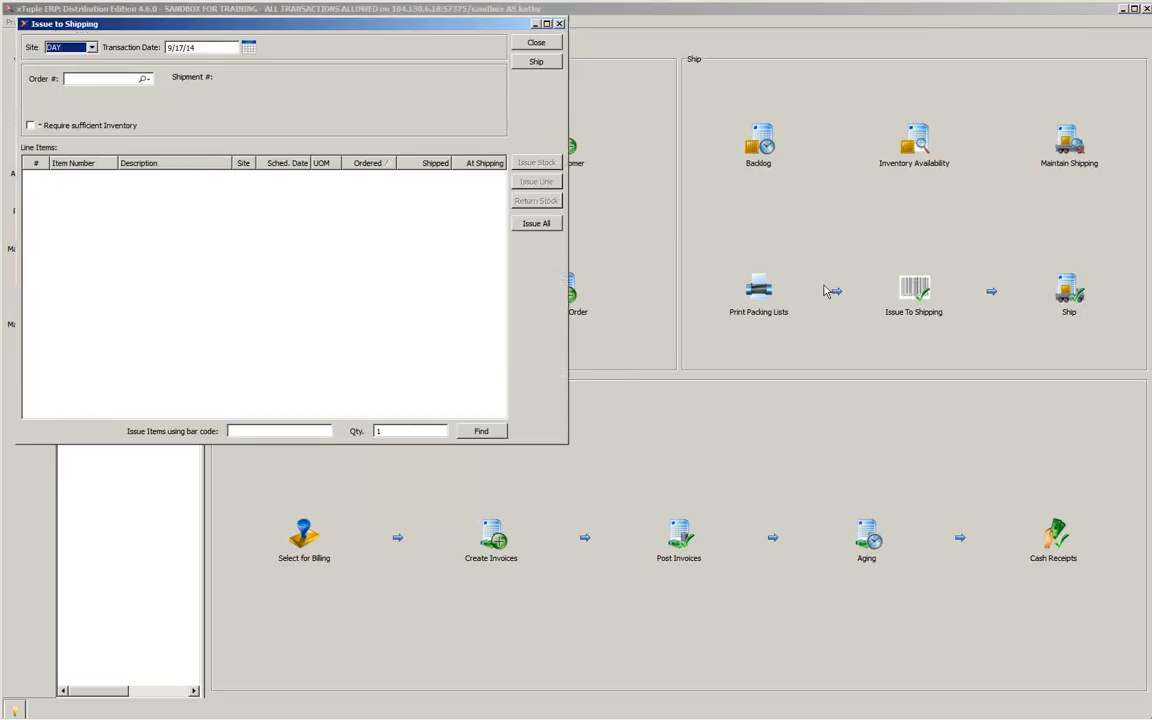
pyautogui.click(91, 47)
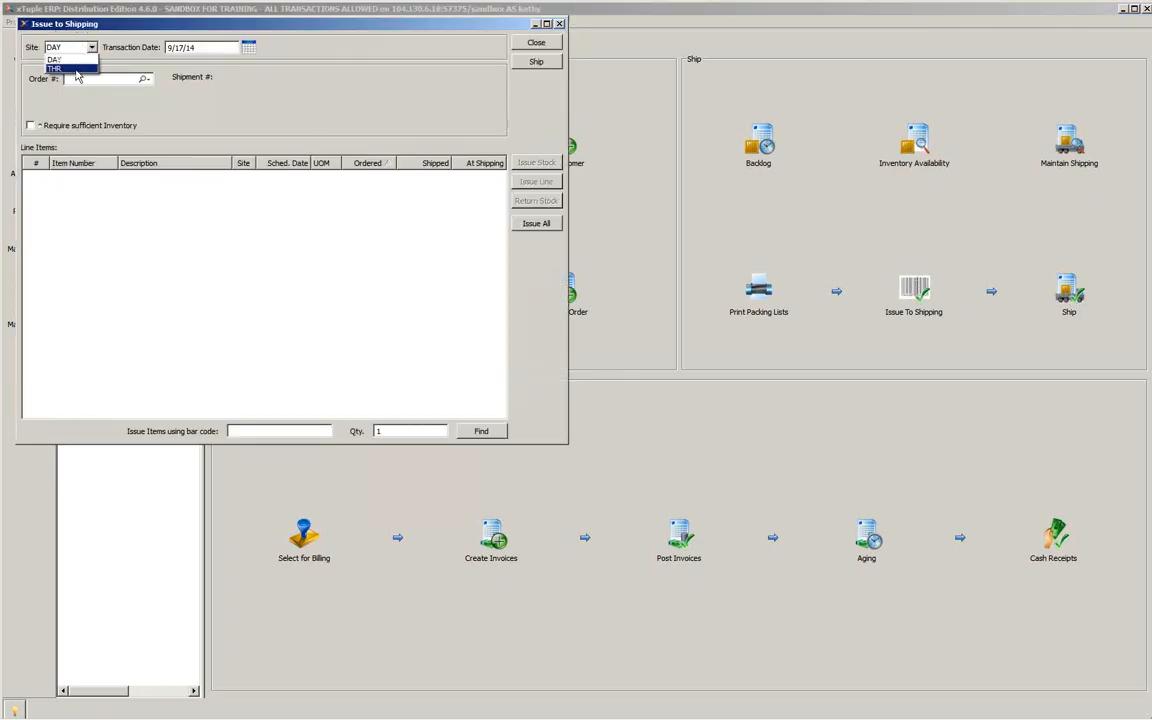
pyautogui.click(74, 65)
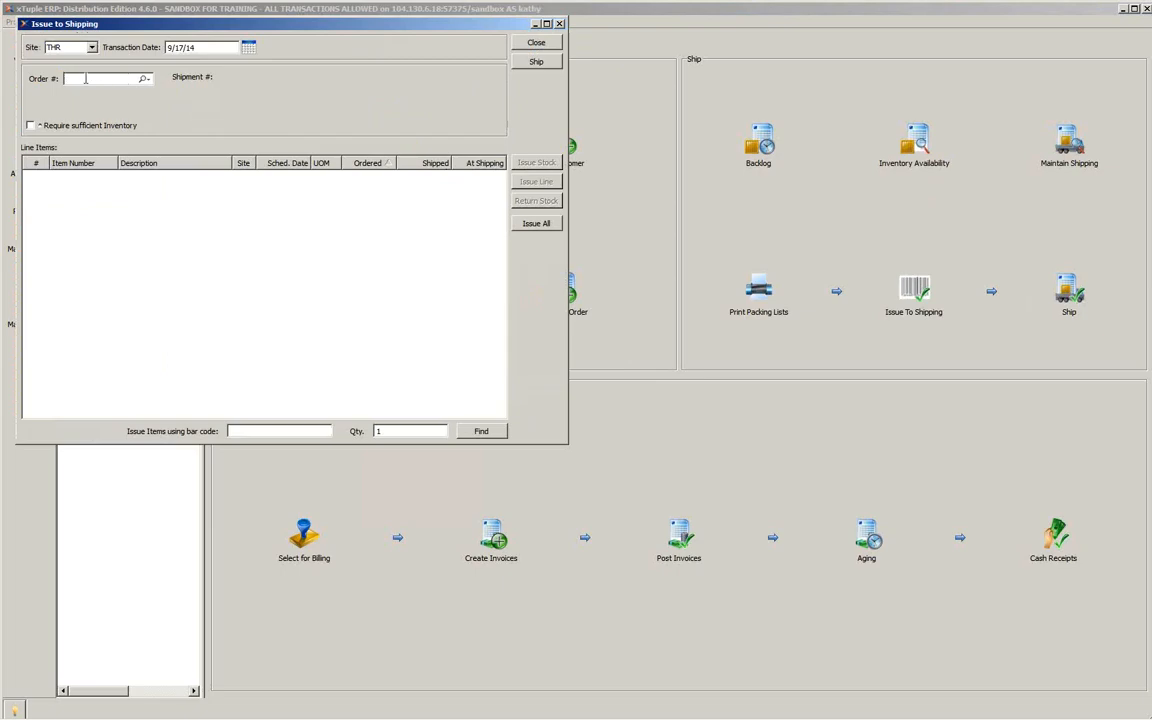
pyautogui.write('5001')
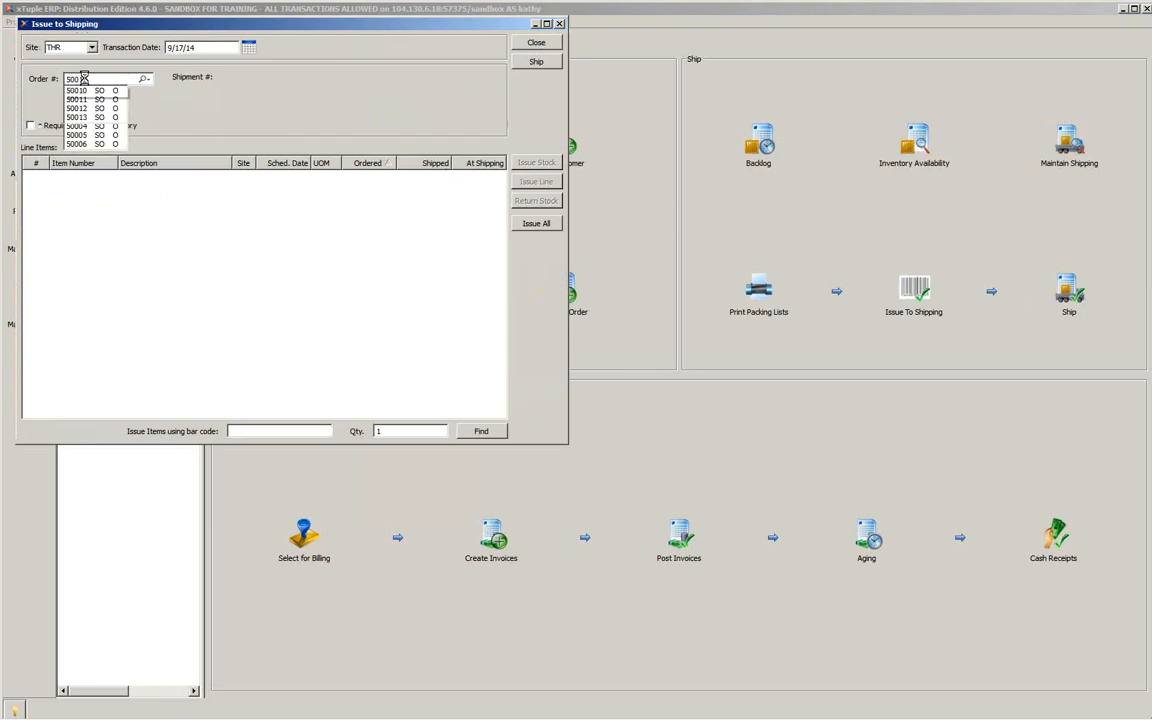
pyautogui.write('1')
pyautogui.press('Tab')
pyautogui.click(157, 177)
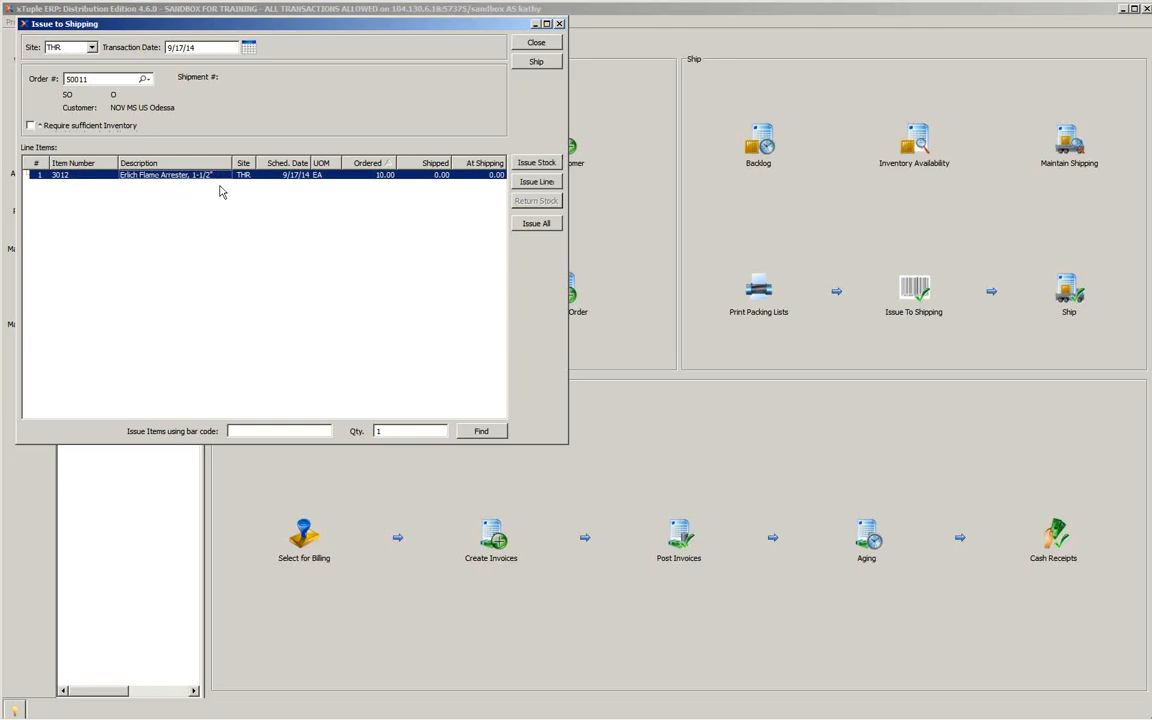
pyautogui.click(536, 224)
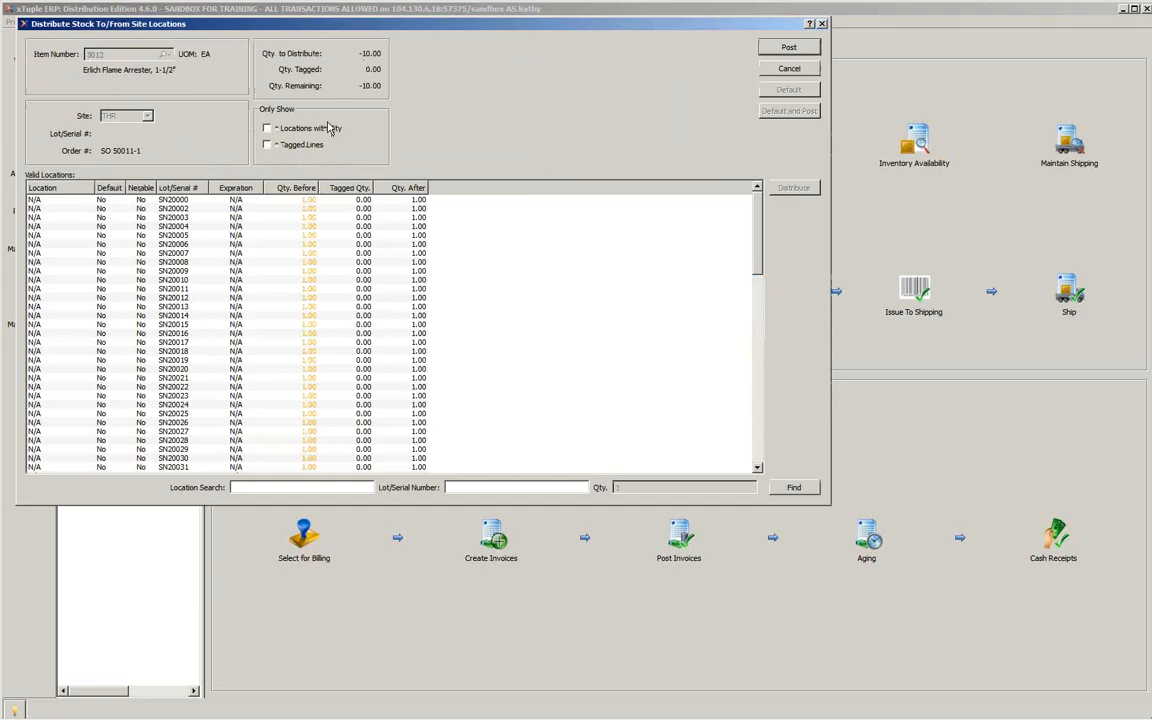
# Step: Distribute one unit each of serials SN20000 and SN20004, and try to post the partial distribution
pyautogui.click(43, 202)
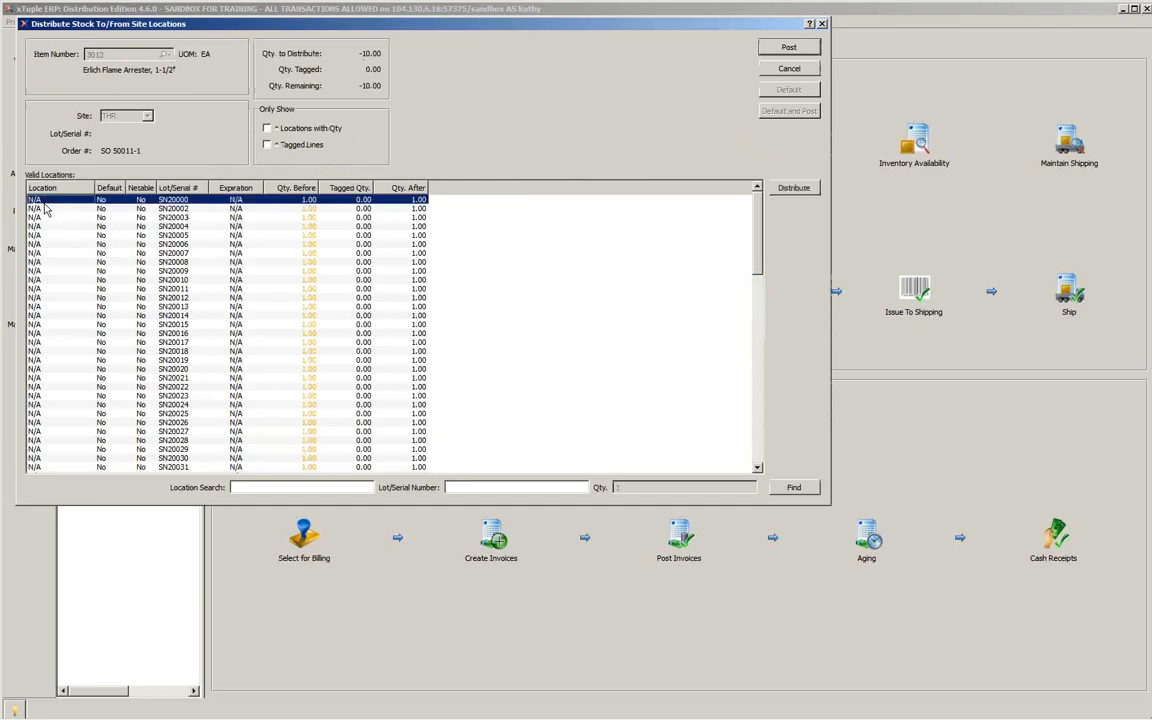
pyautogui.click(799, 193)
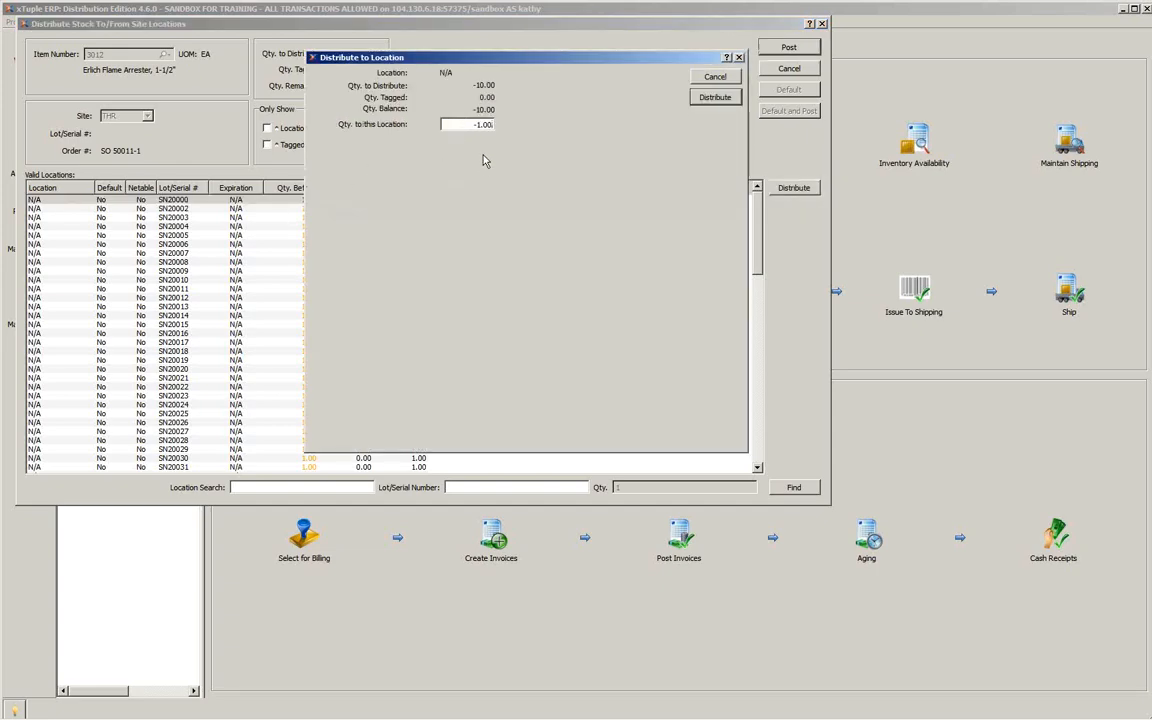
pyautogui.click(706, 98)
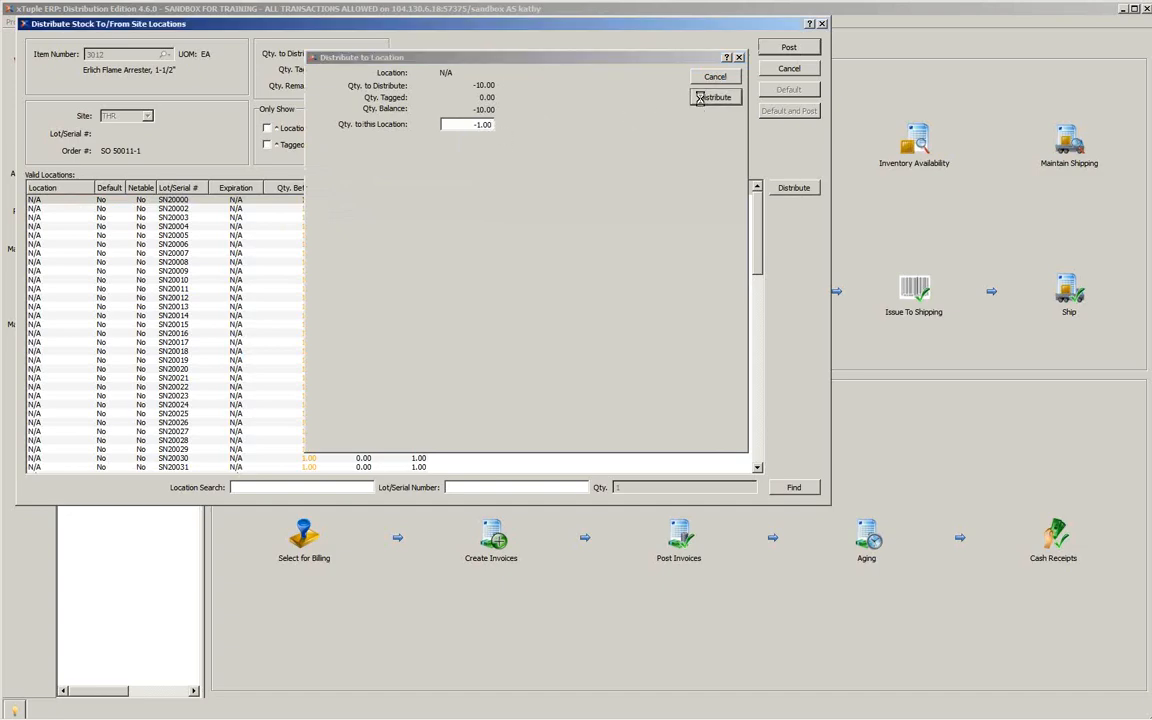
pyautogui.click(196, 228)
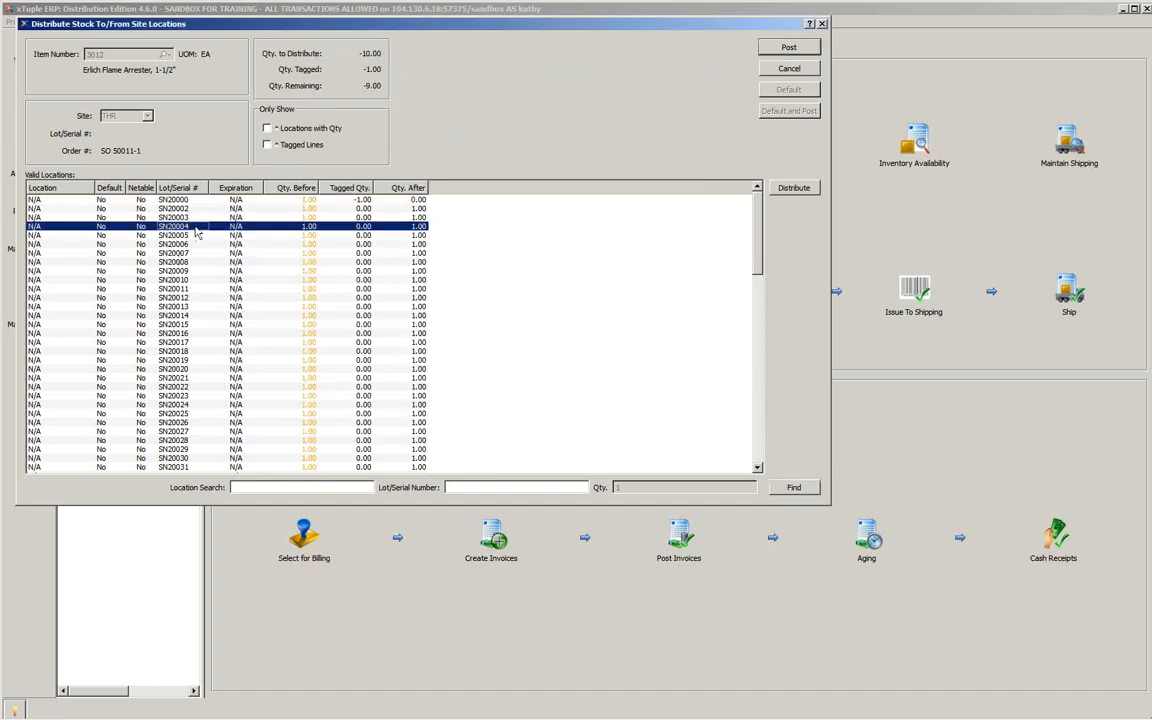
pyautogui.click(790, 190)
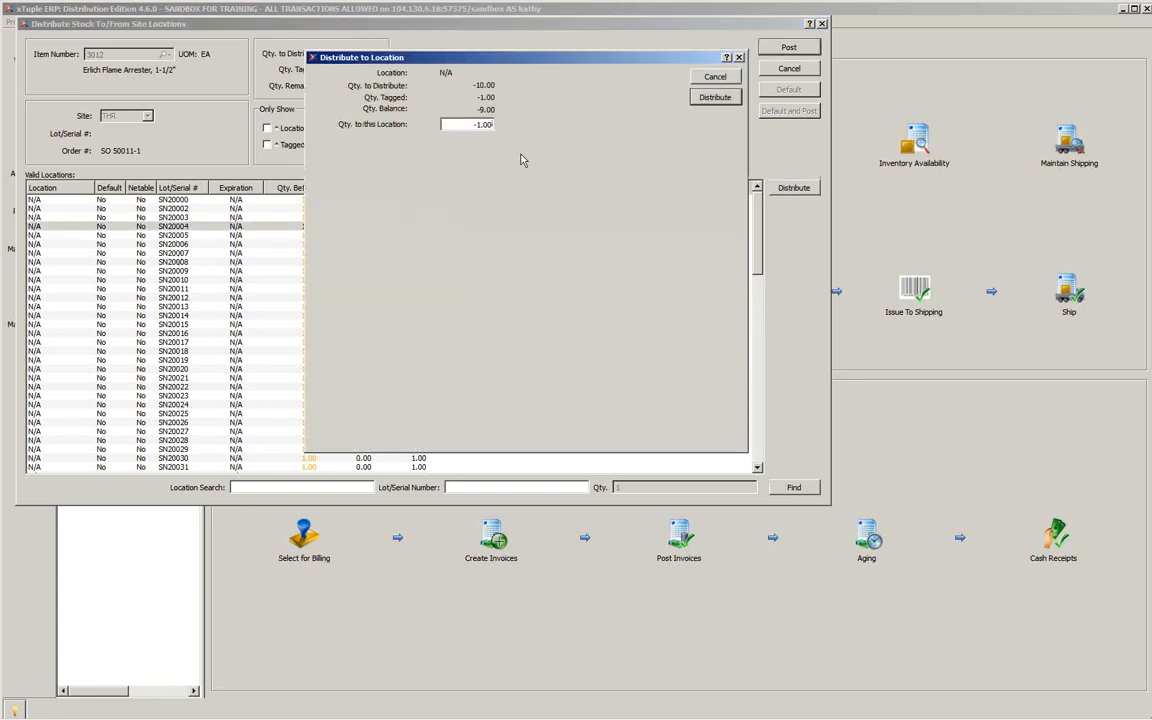
pyautogui.click(712, 98)
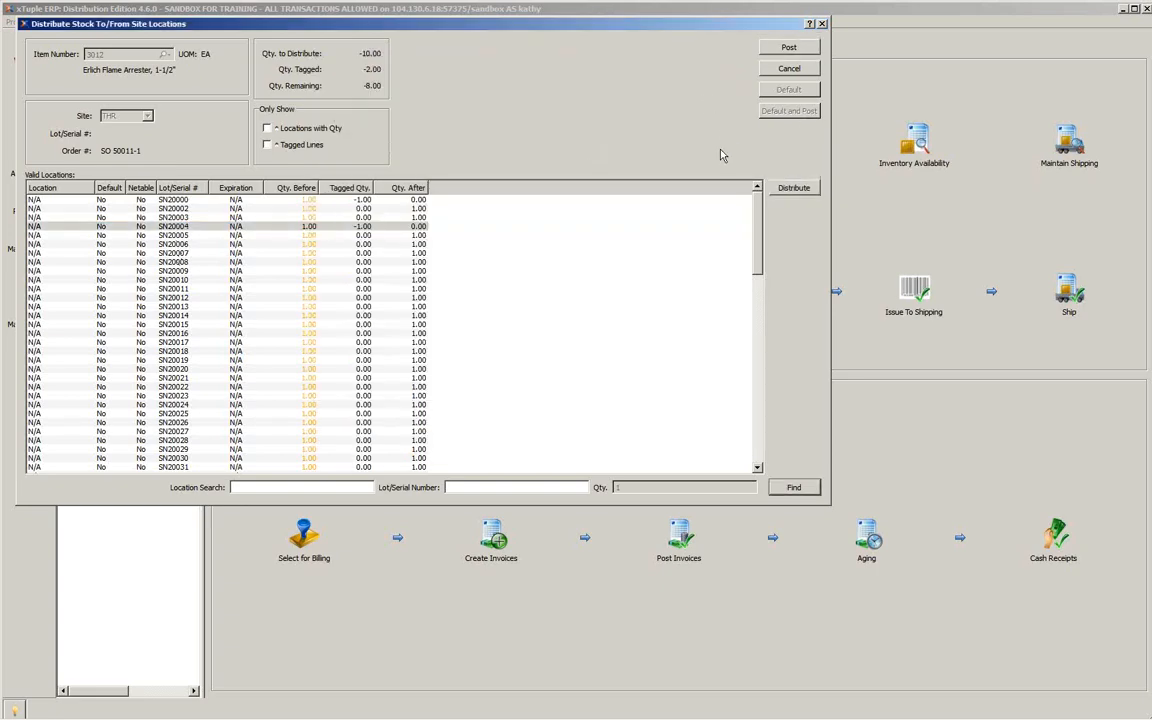
pyautogui.click(790, 50)
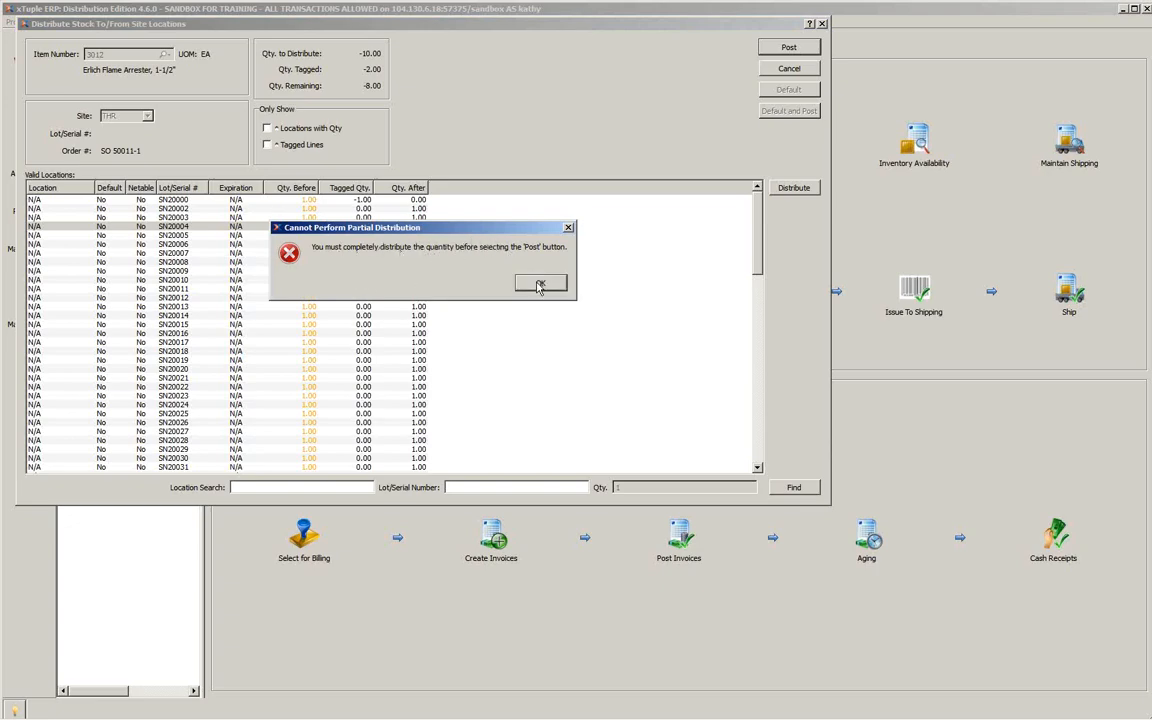
pyautogui.click(540, 286)
# Step: Distribute one unit each of serials SN20006, SN20010 and SN20014 to the flame arrester order line
pyautogui.click(301, 244)
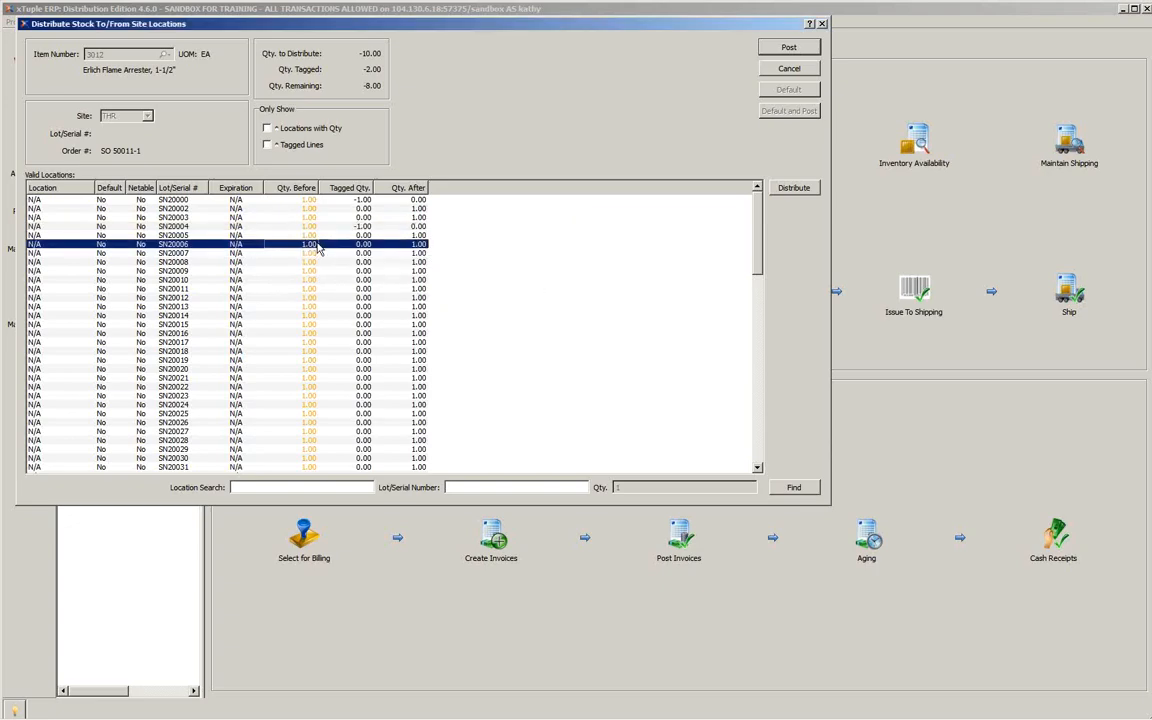
pyautogui.click(797, 191)
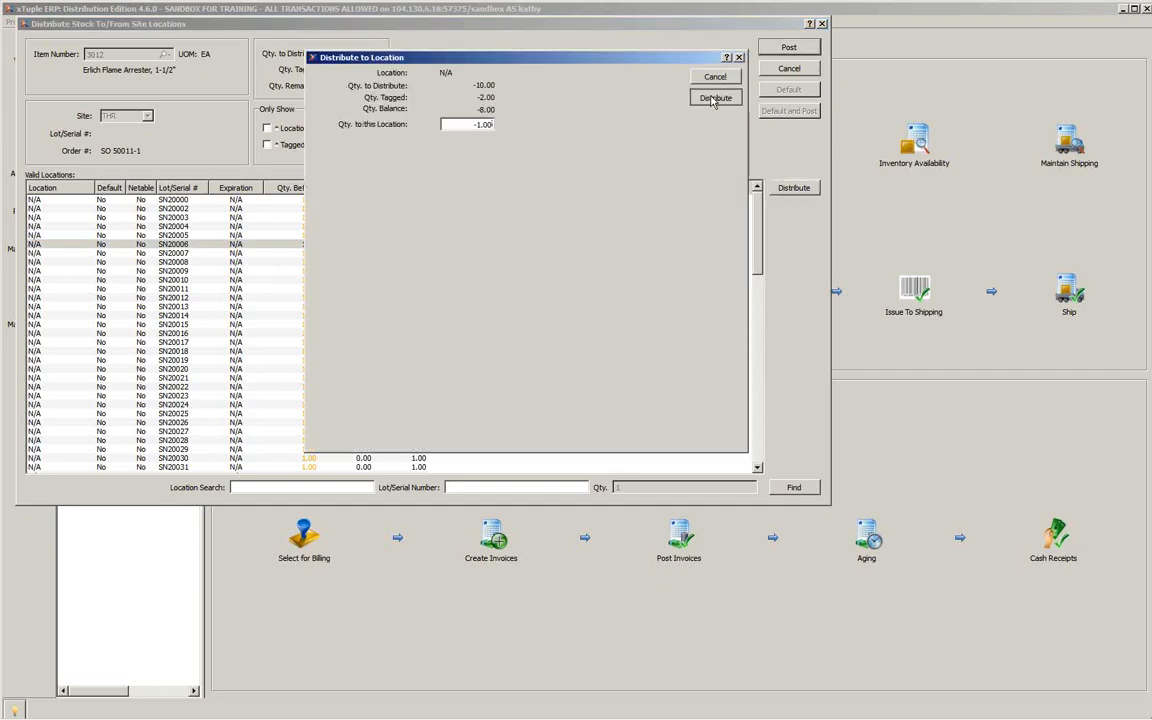
pyautogui.click(713, 100)
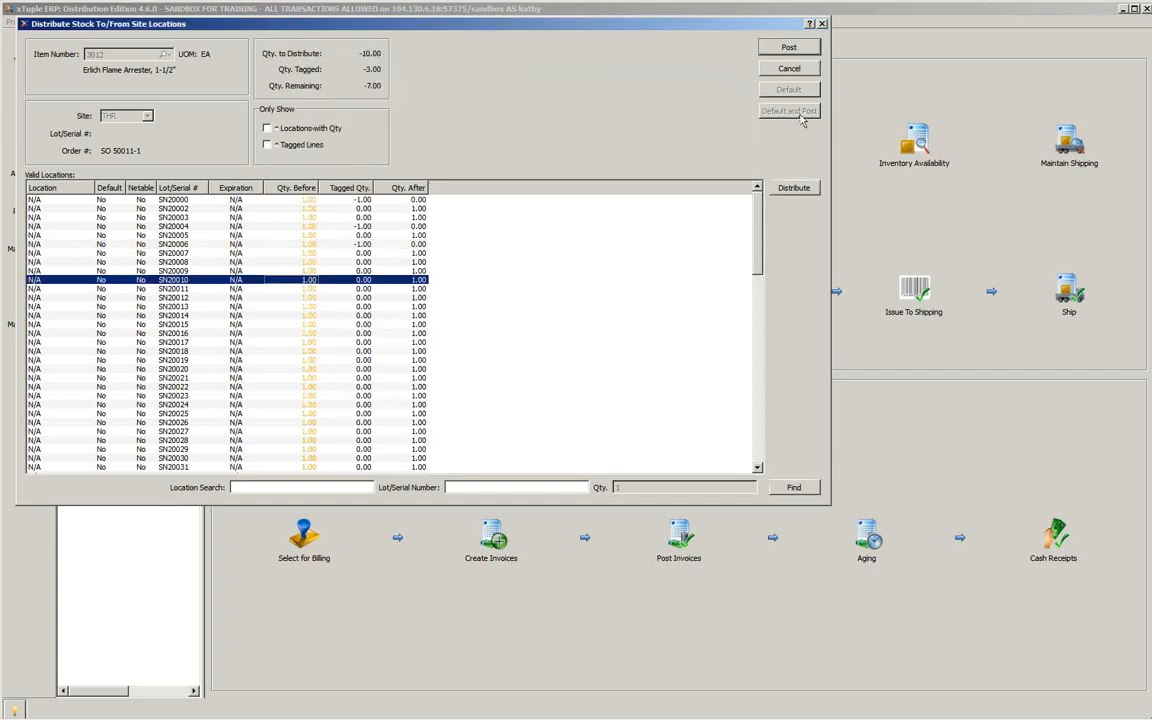
pyautogui.click(794, 188)
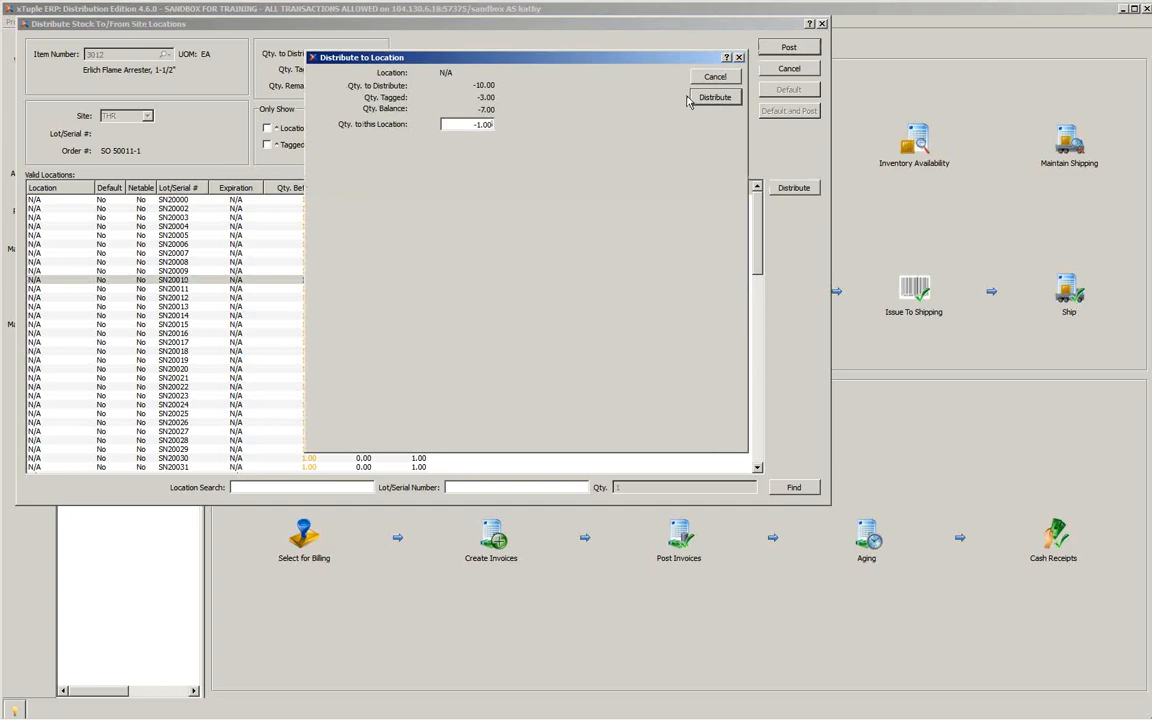
pyautogui.click(690, 100)
pyautogui.click(318, 320)
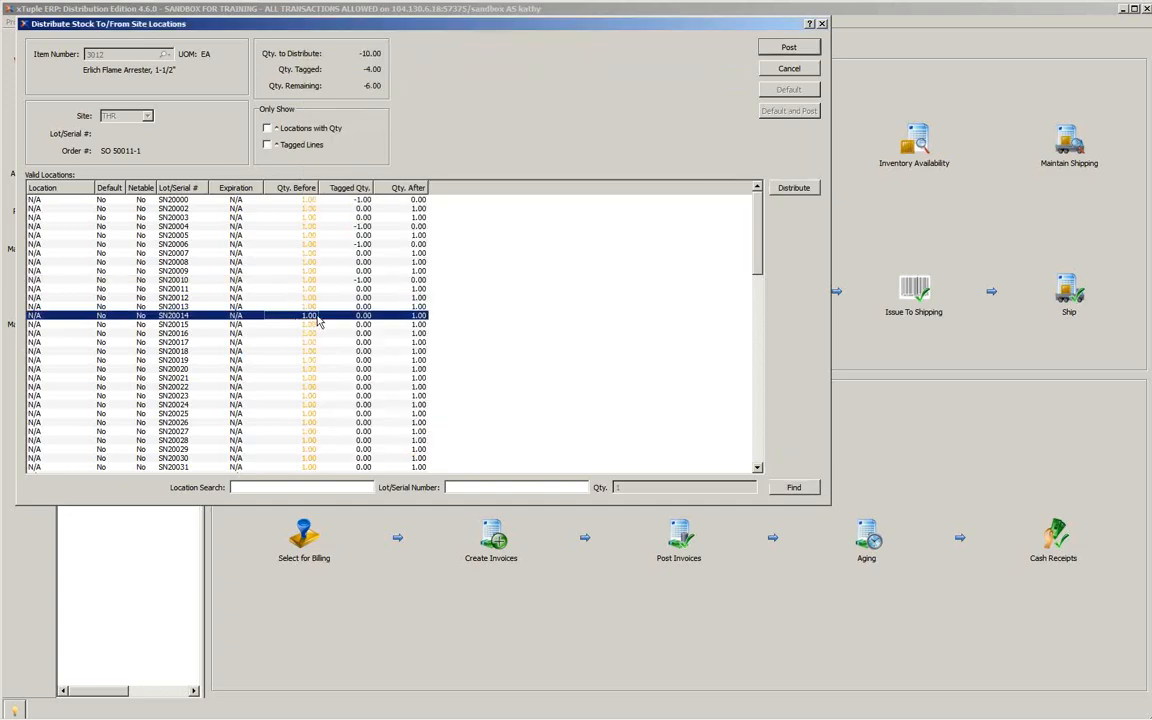
pyautogui.click(794, 188)
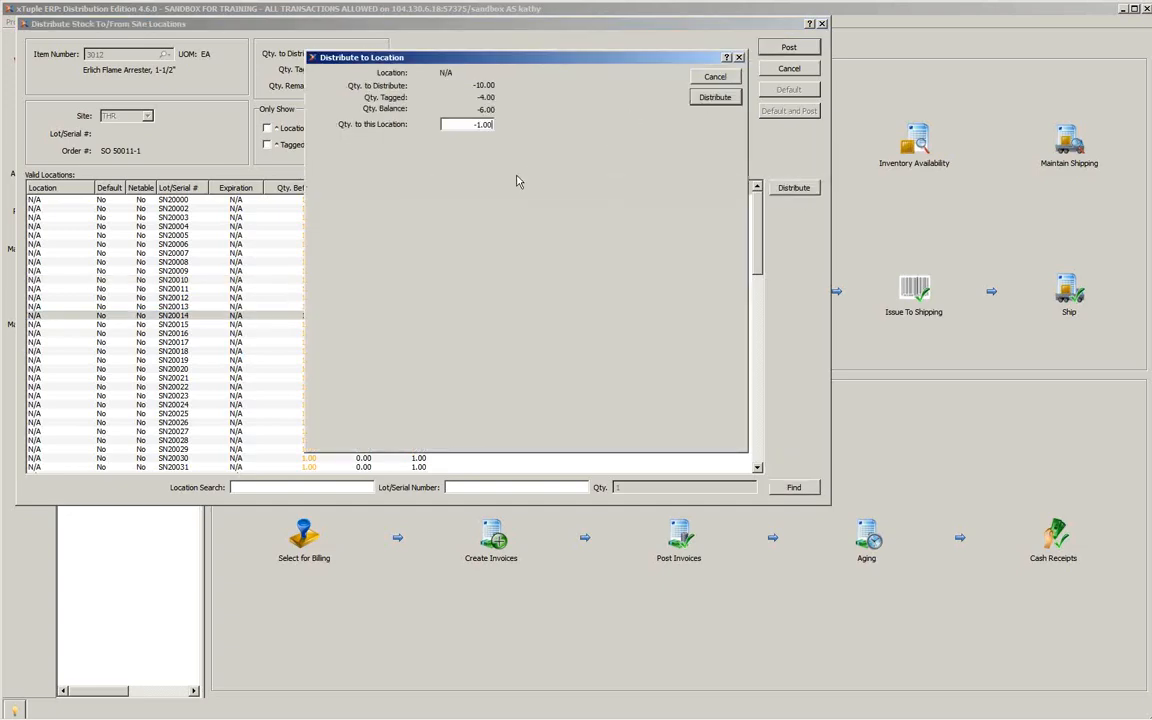
pyautogui.click(698, 98)
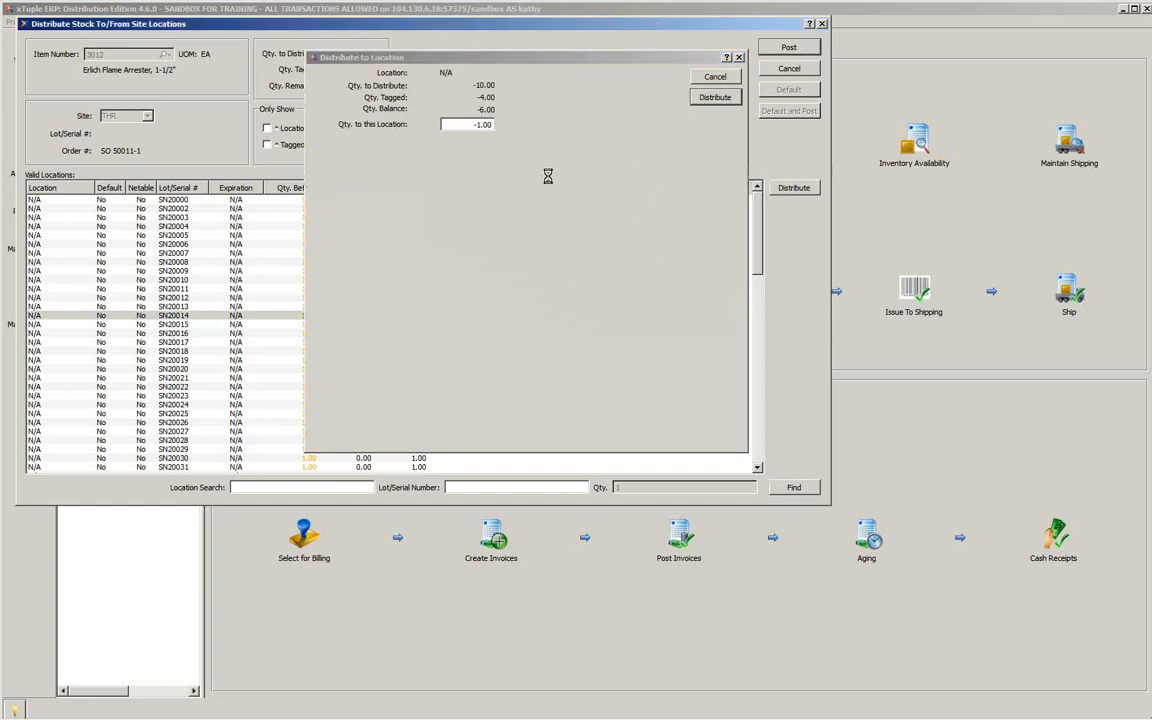
# Step: Distribute one unit each of serials SN20012 and SN20015 to the same order line
pyautogui.click(276, 297)
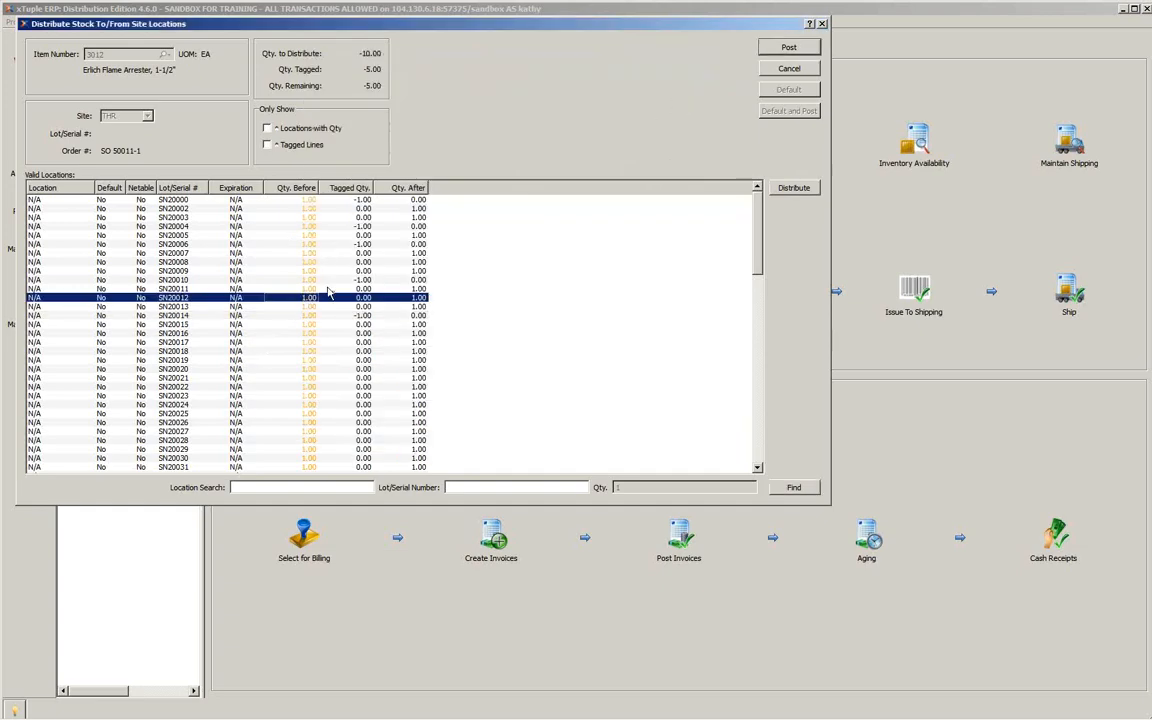
pyautogui.click(792, 189)
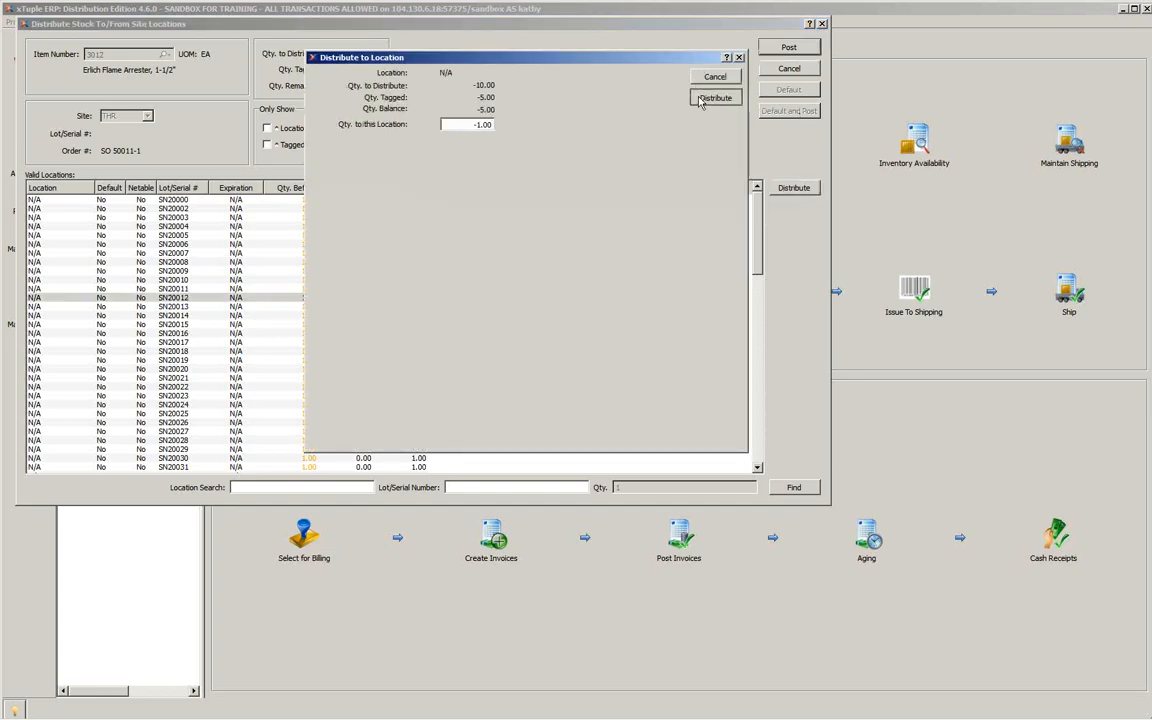
pyautogui.click(712, 98)
pyautogui.click(218, 324)
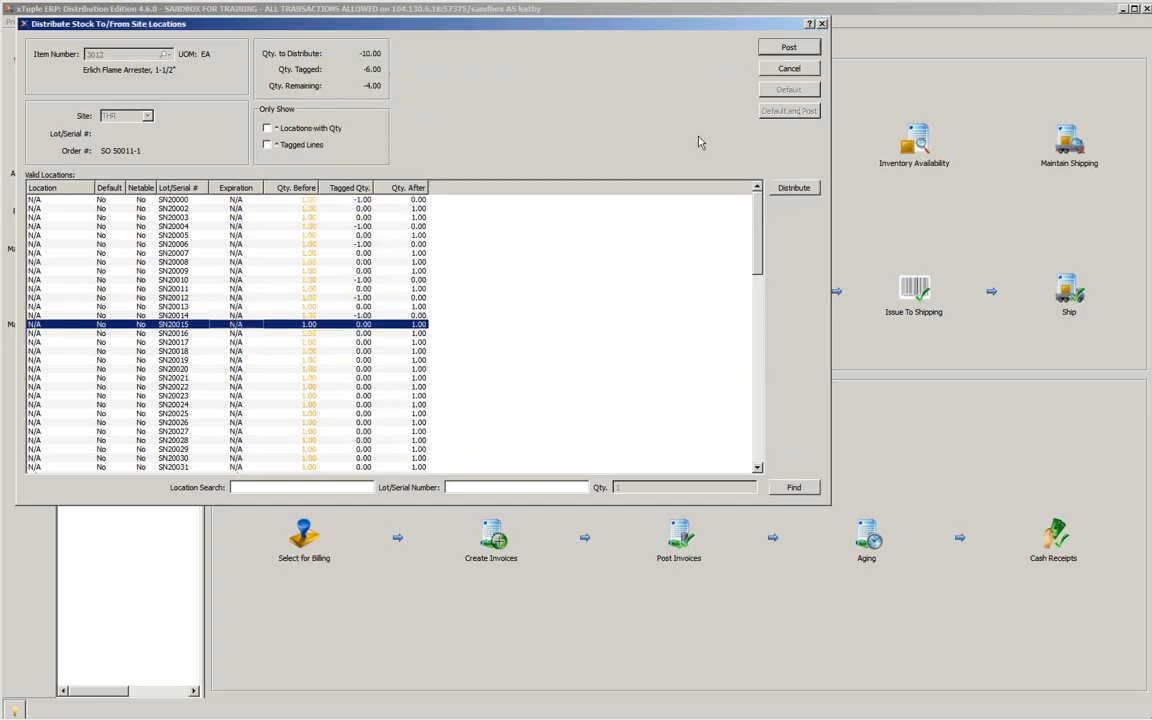
pyautogui.click(790, 188)
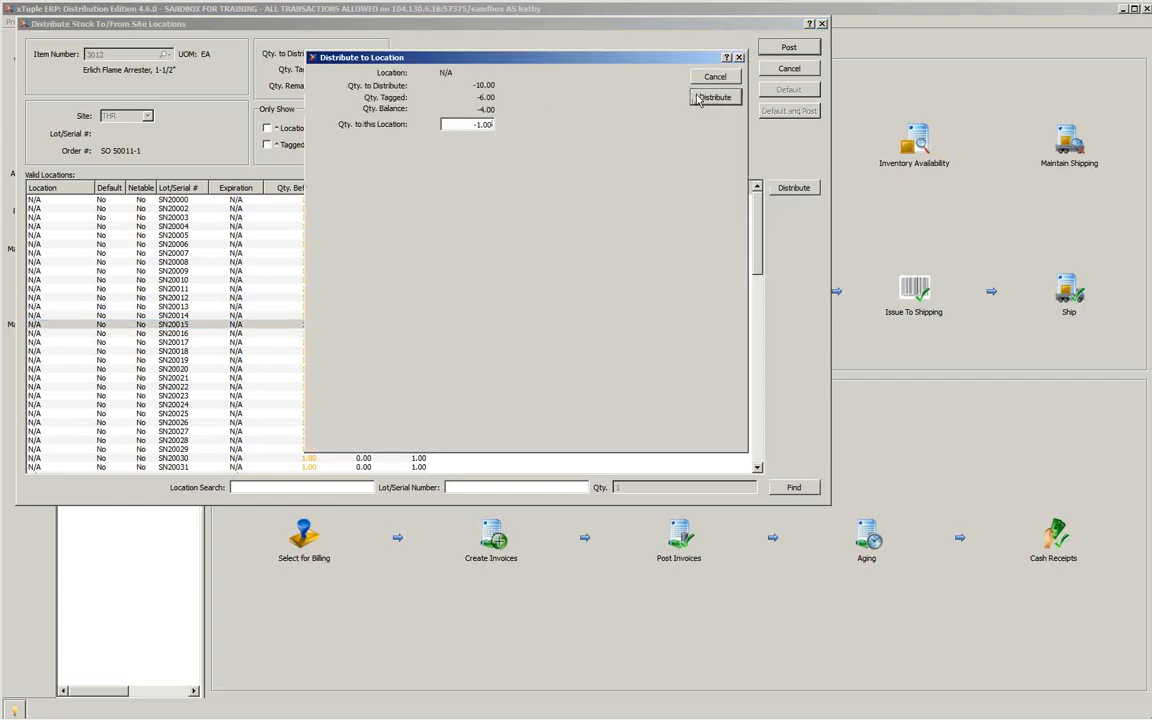
pyautogui.click(712, 97)
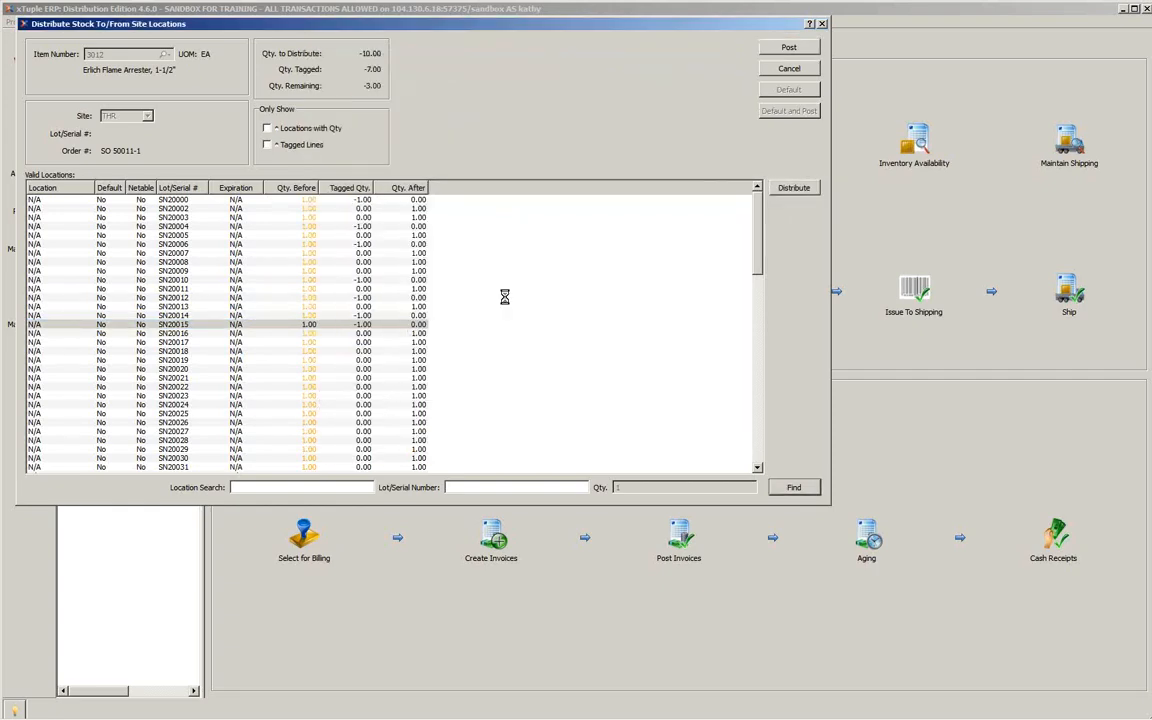
# Step: Distribute one unit each of serials SN20024, SN20022 and SN20025, and post the complete distribution
pyautogui.click(794, 188)
pyautogui.click(713, 98)
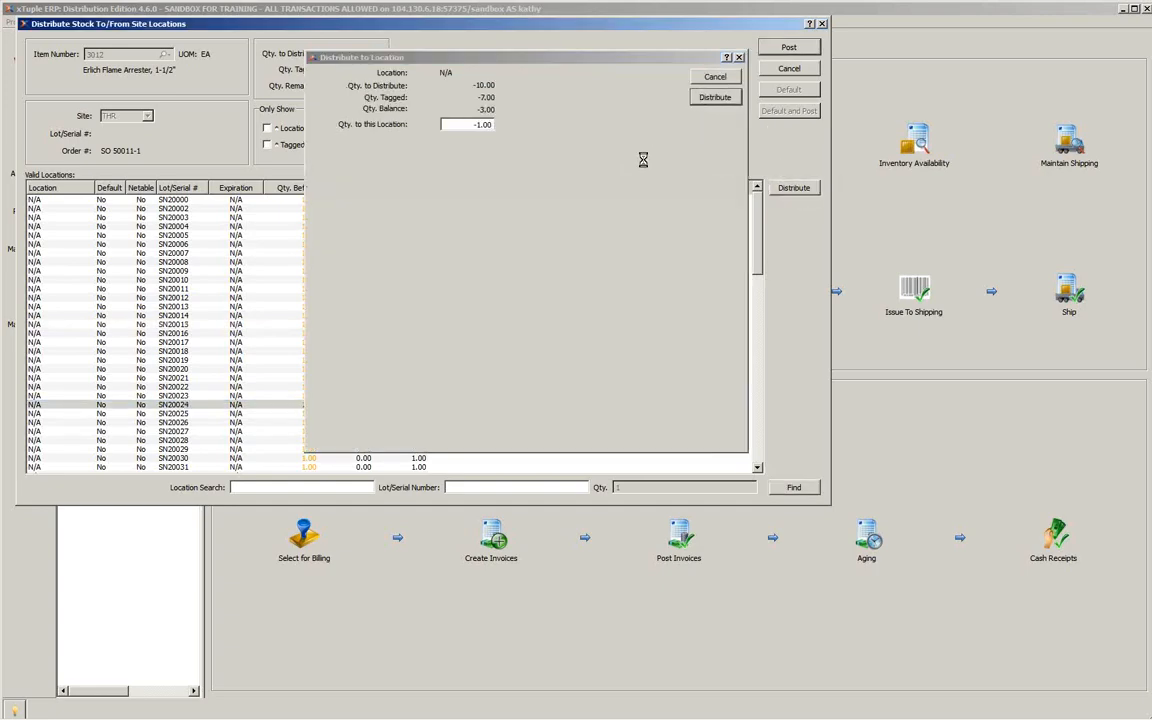
pyautogui.click(368, 388)
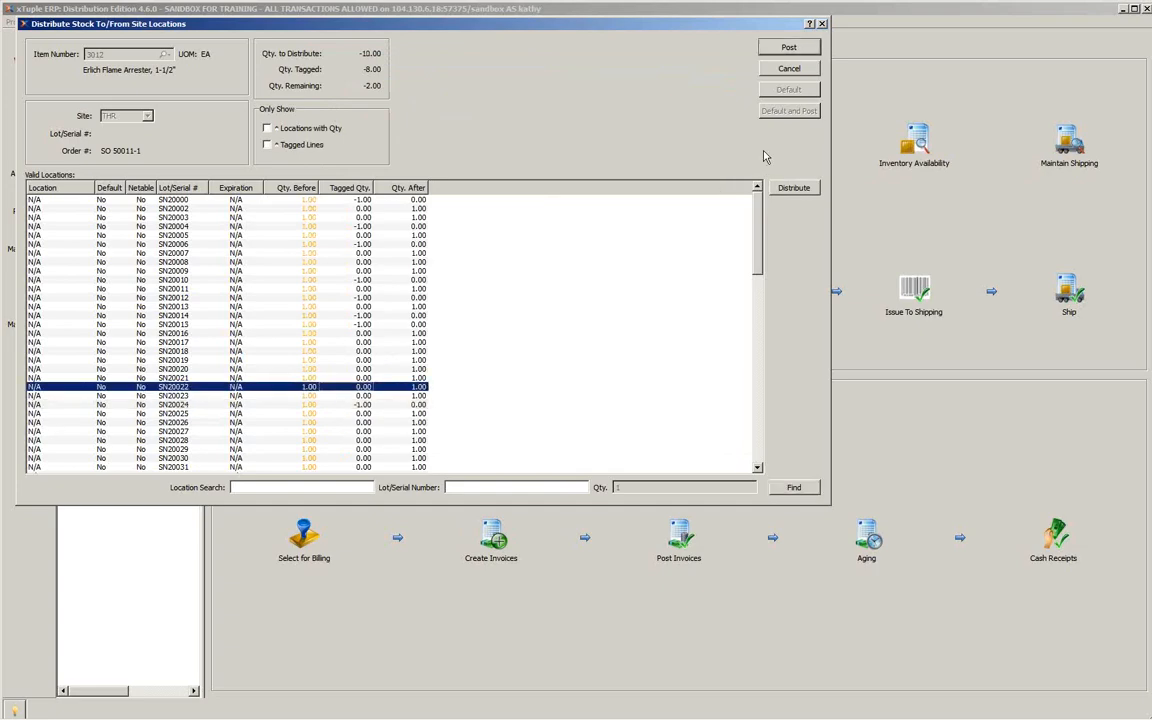
pyautogui.click(794, 188)
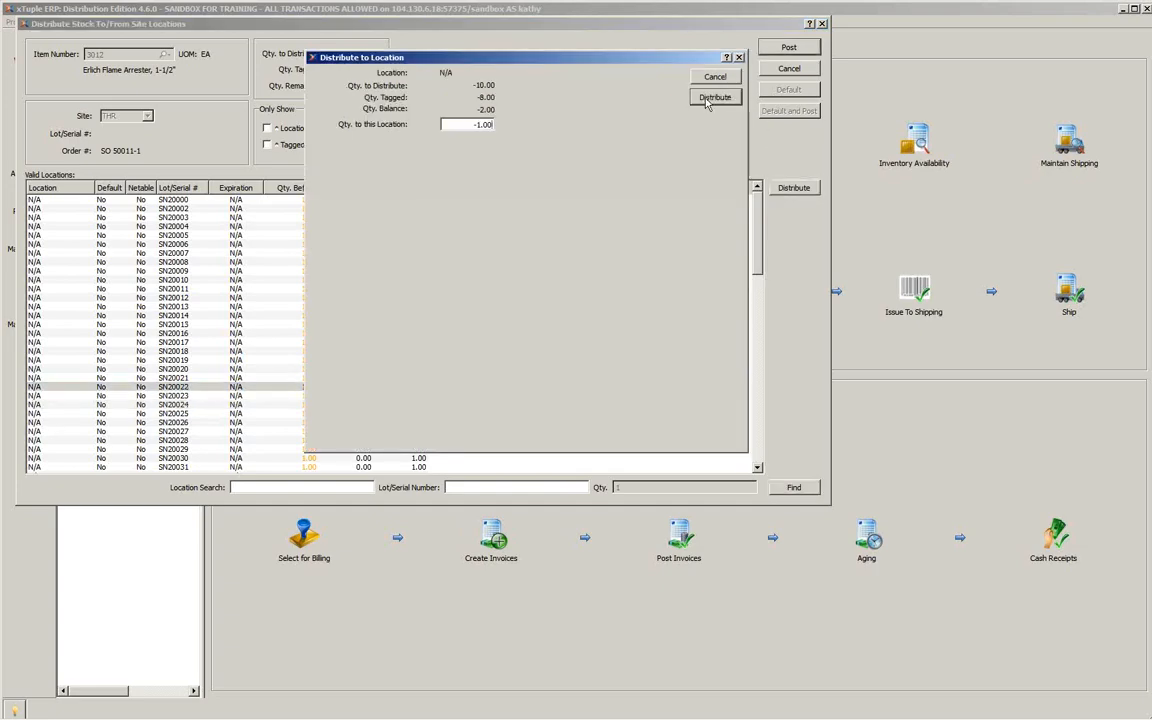
pyautogui.click(720, 96)
pyautogui.click(330, 413)
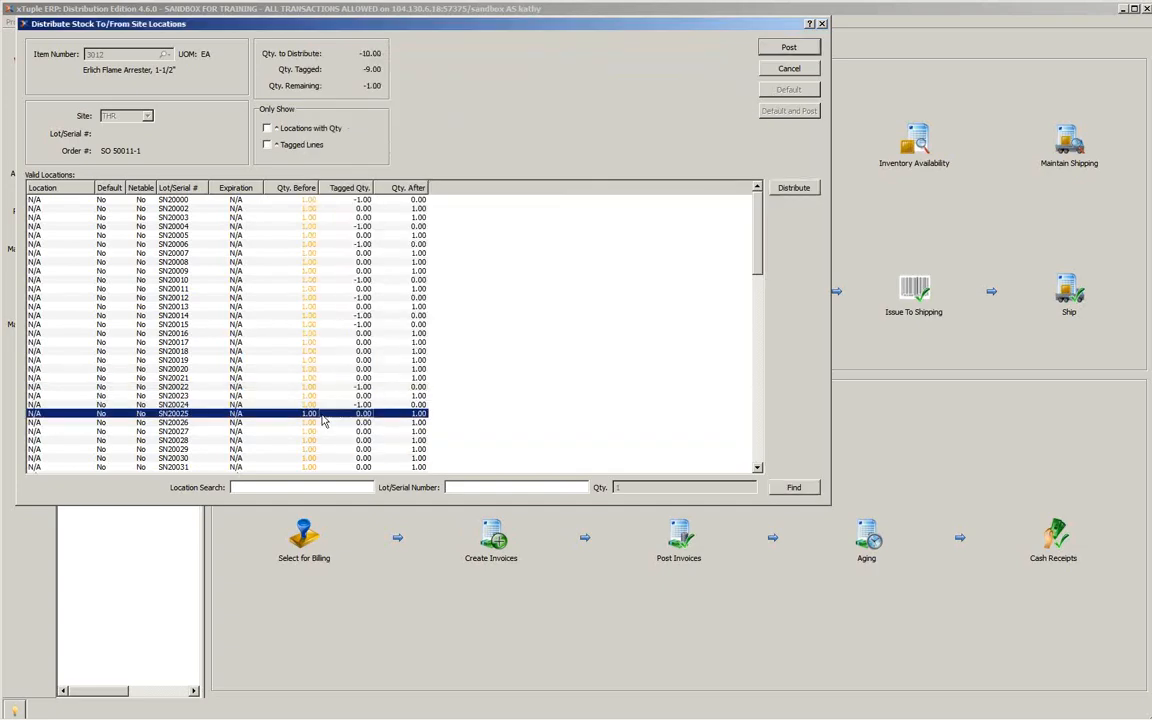
pyautogui.click(794, 188)
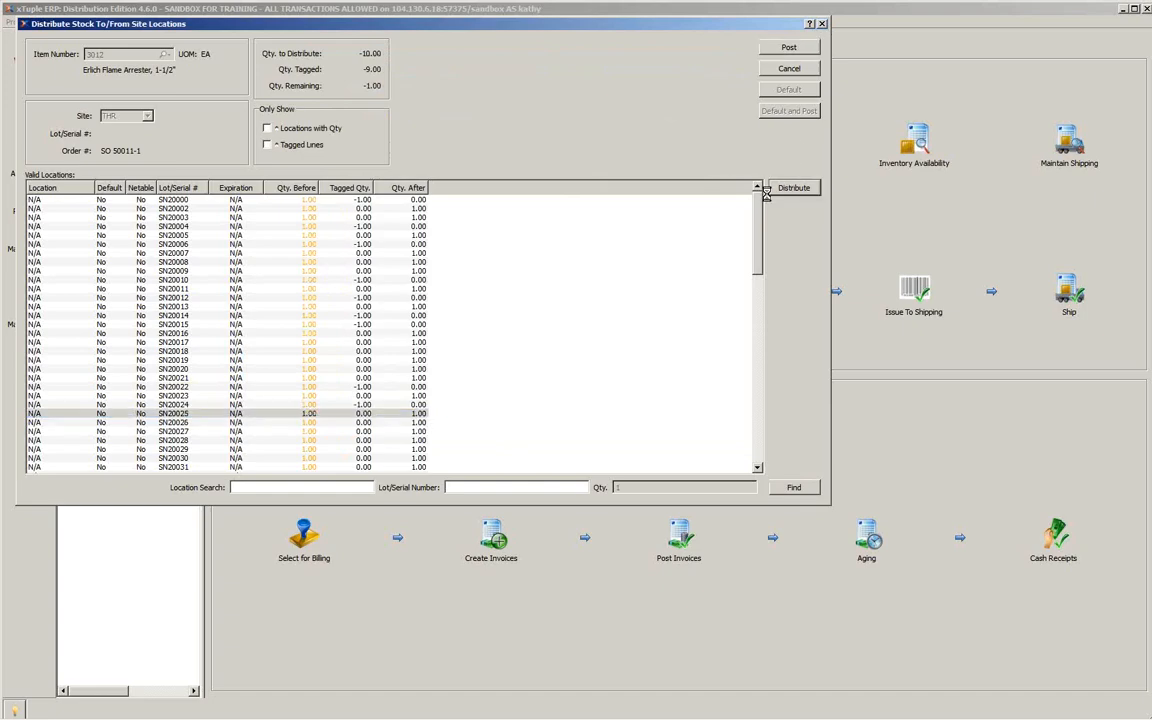
pyautogui.click(705, 104)
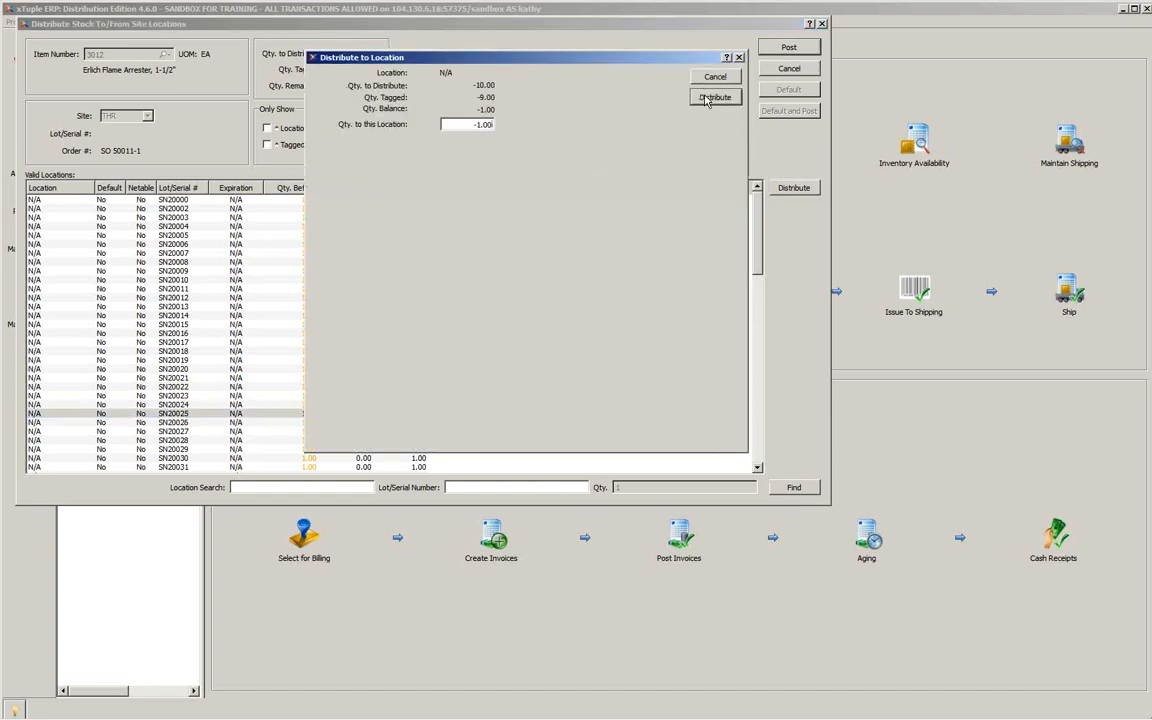
pyautogui.click(778, 47)
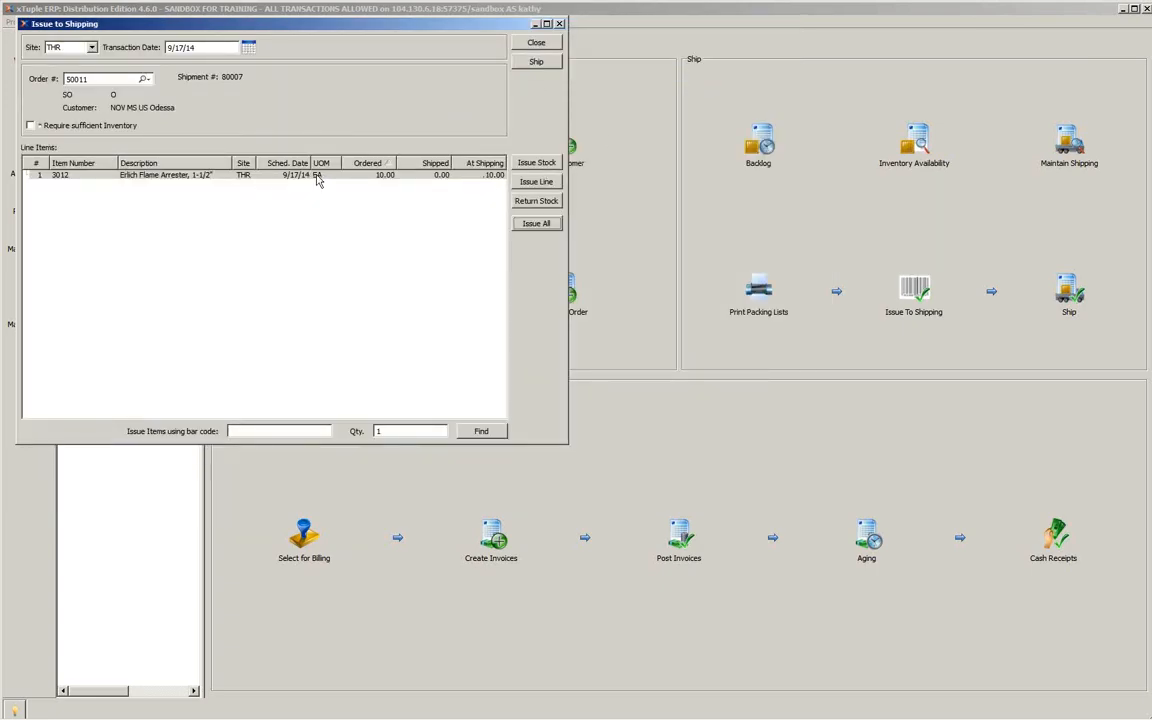
# Step: Ship the issued NOV MS US Odessa order via UPS-Ground without a tracking number, and close Issue to Shipping
pyautogui.click(319, 177)
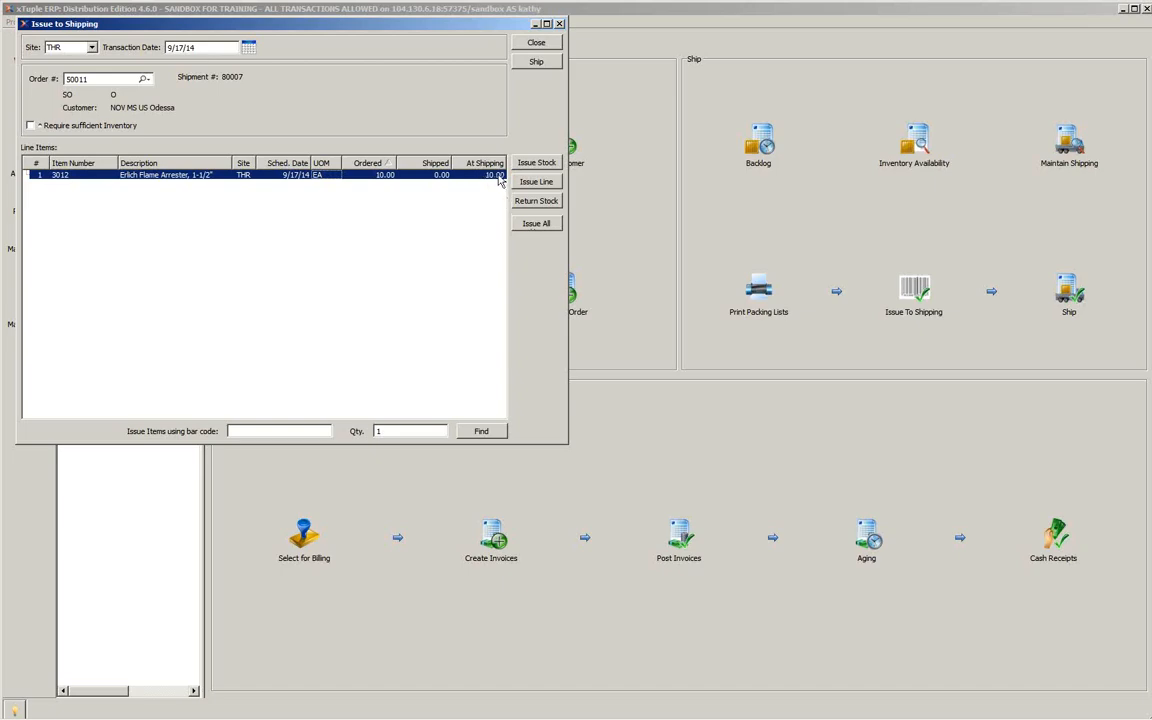
pyautogui.click(540, 64)
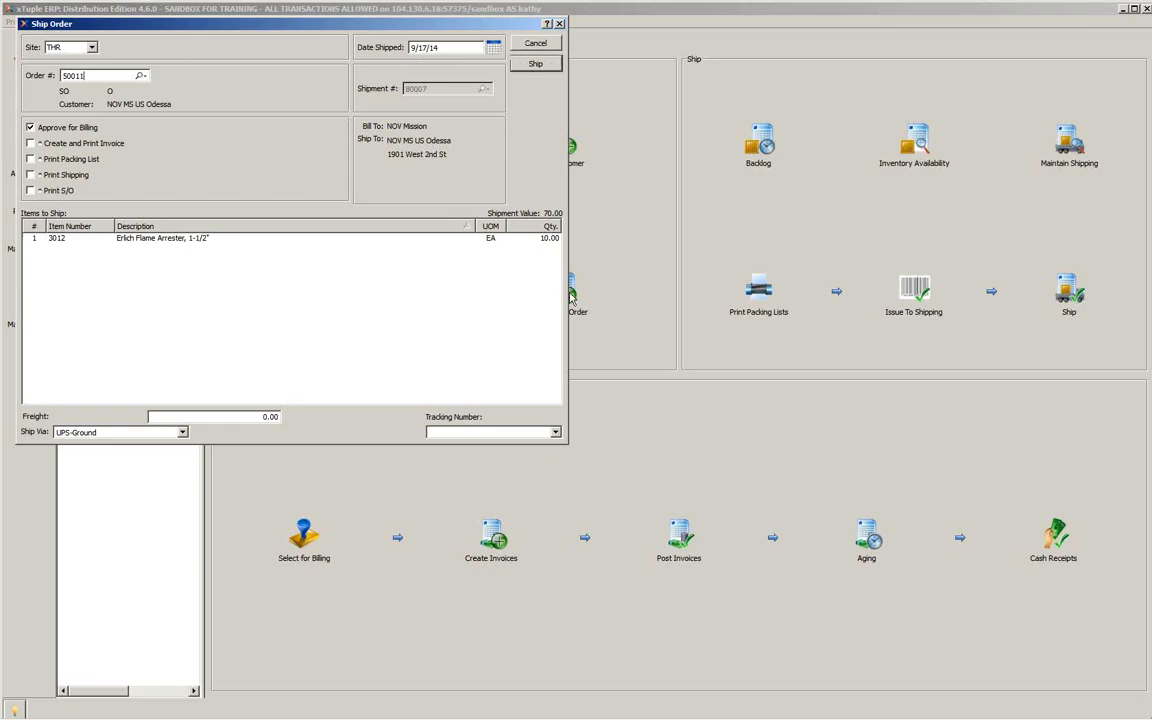
pyautogui.click(453, 436)
pyautogui.click(543, 70)
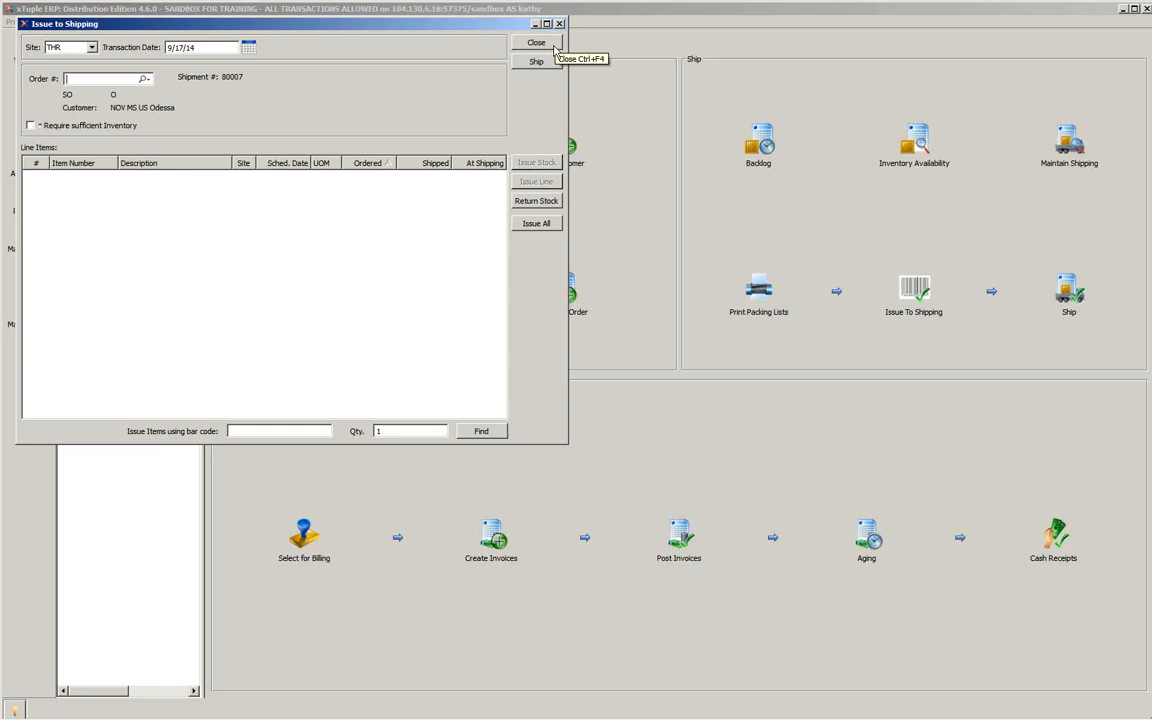
pyautogui.click(554, 47)
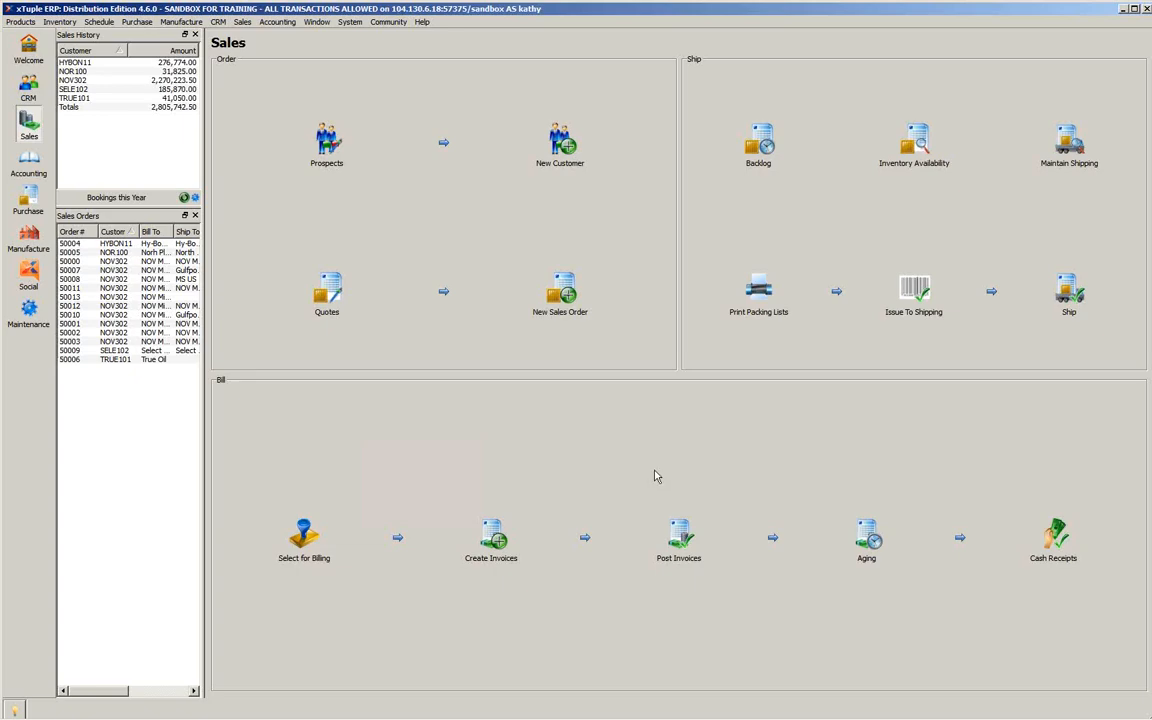
# Step: Set up a packing list batch print for all sites using the Packing List form, and cancel it
pyautogui.click(58, 22)
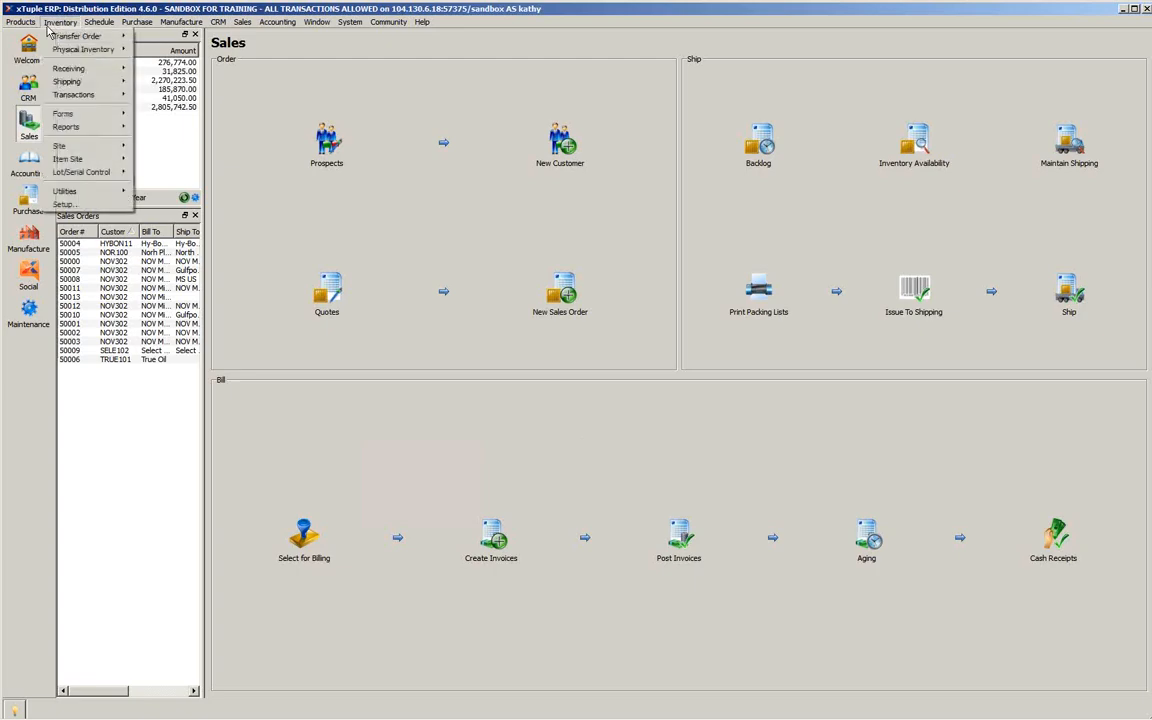
pyautogui.moveTo(124, 86)
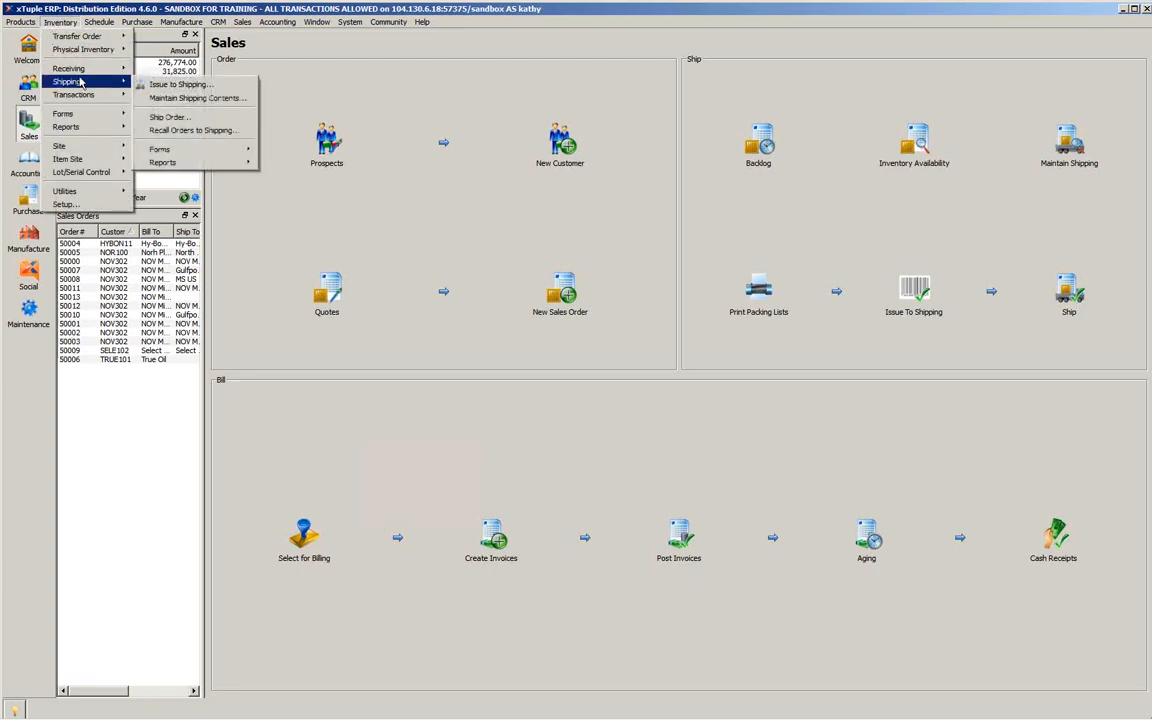
pyautogui.moveTo(166, 150)
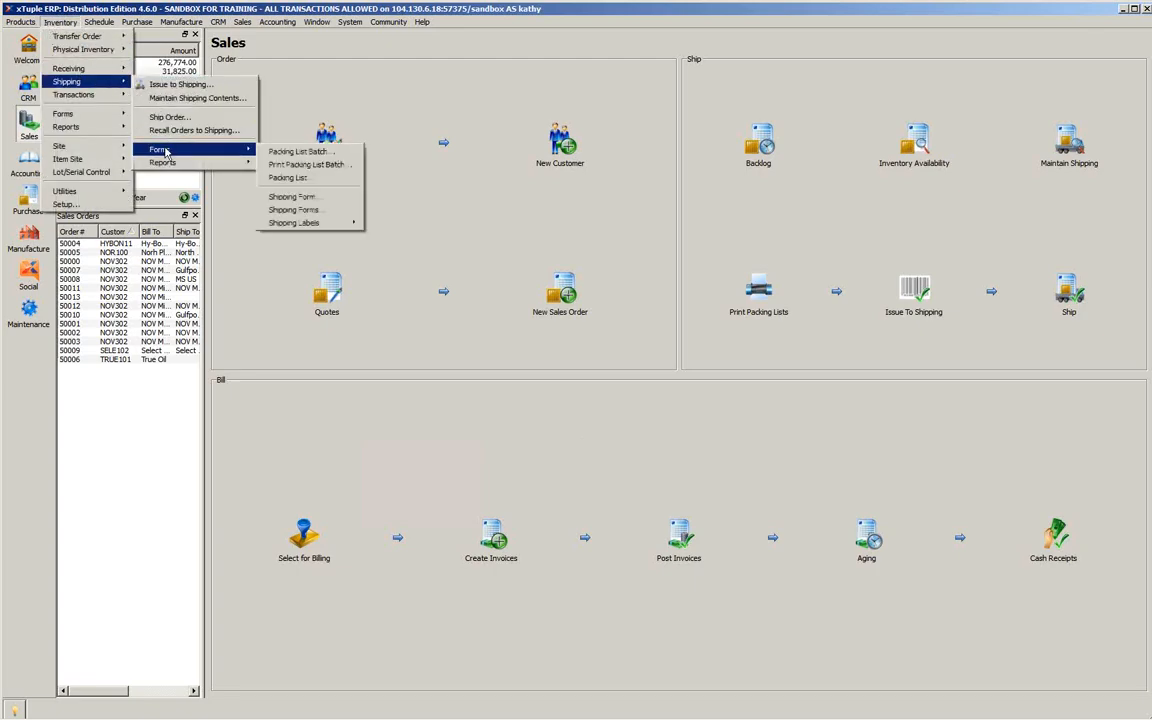
pyautogui.click(287, 165)
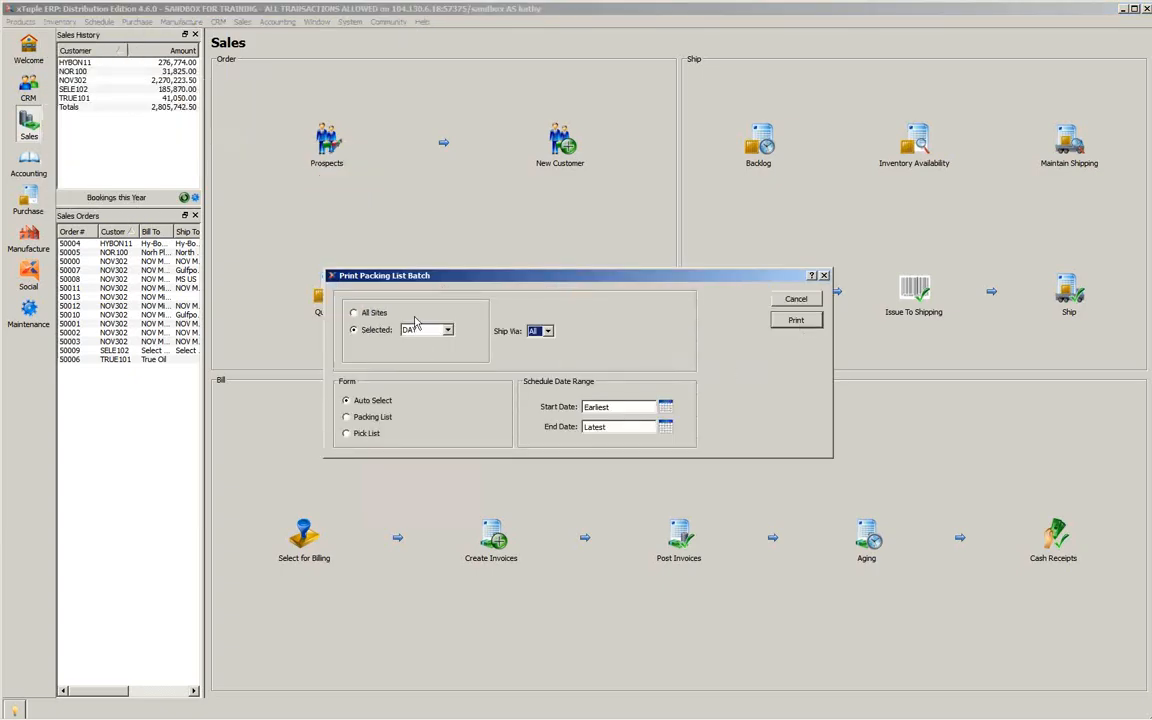
pyautogui.click(362, 313)
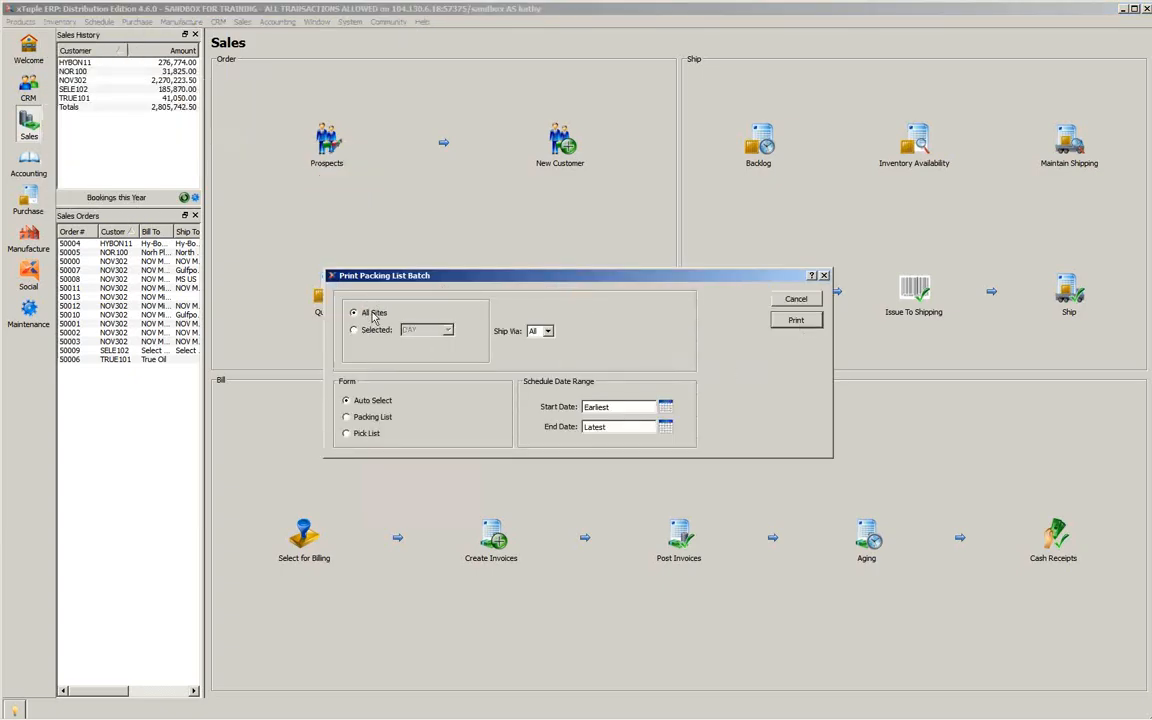
pyautogui.click(357, 421)
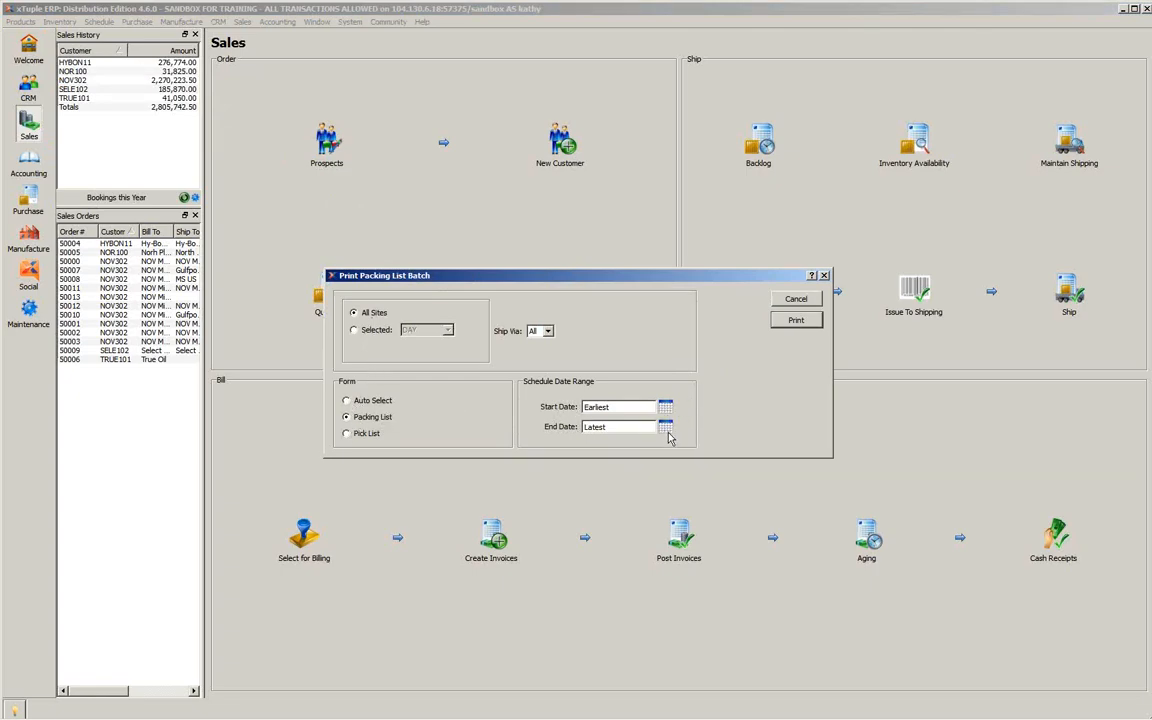
pyautogui.click(796, 300)
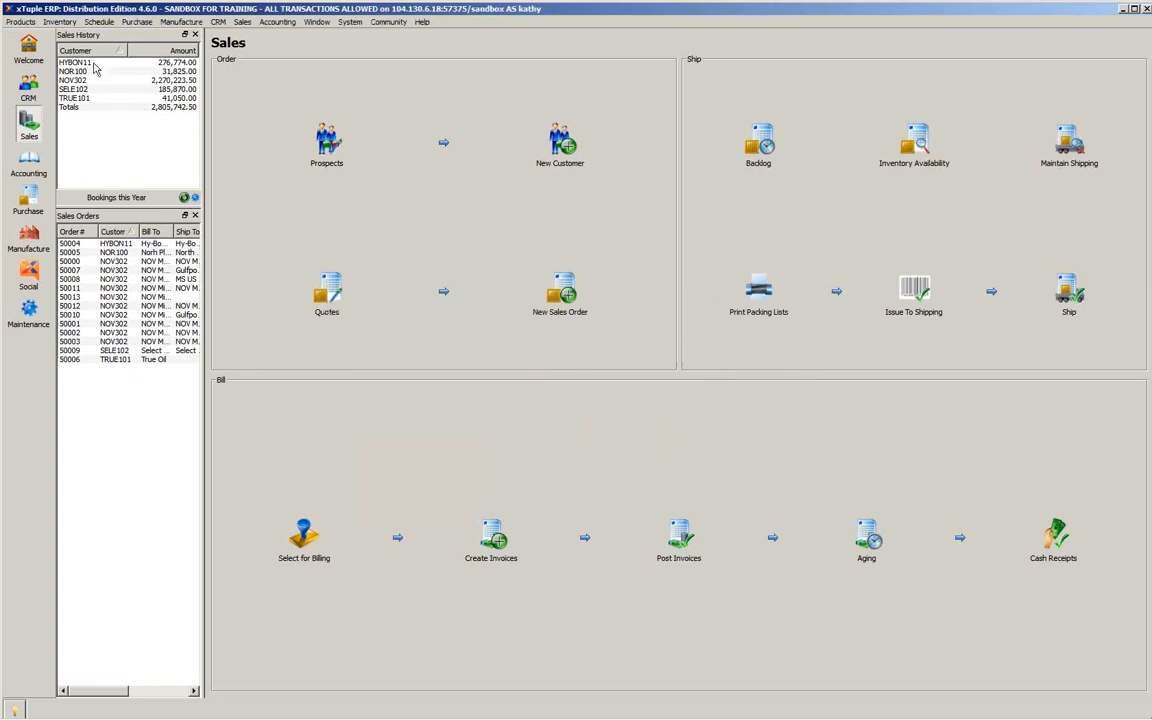
# Step: Open the single shipping form print dialog, review the available shipping form choices, and cancel without printing
pyautogui.click(57, 22)
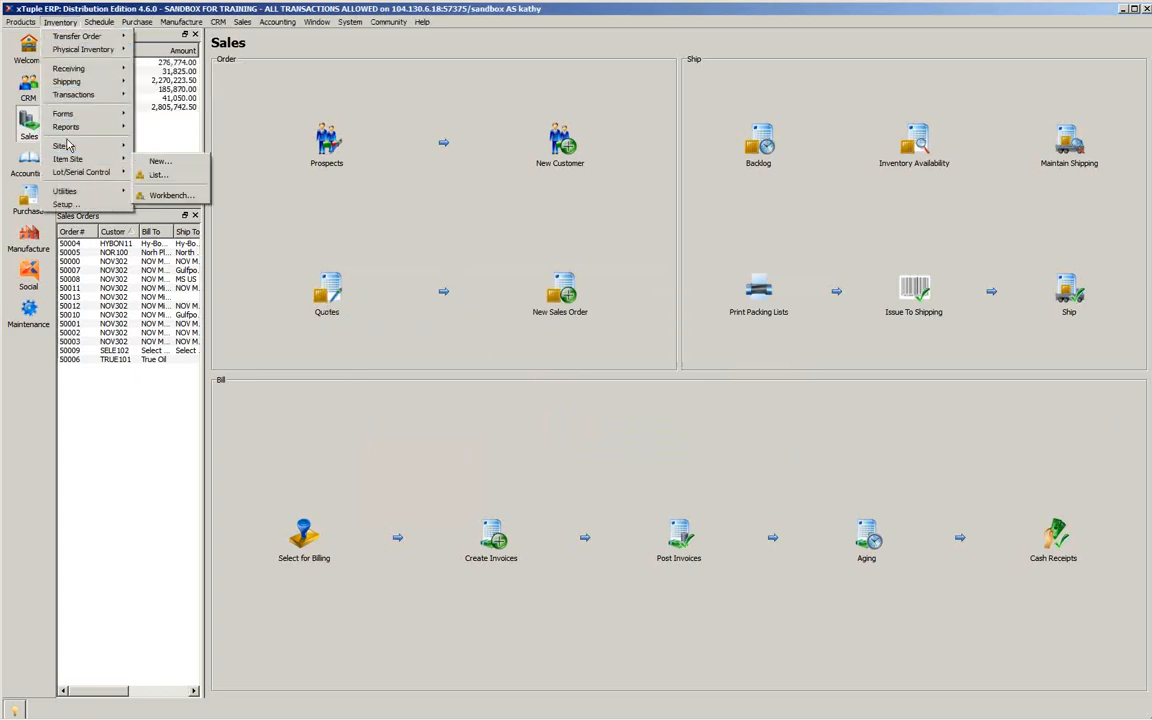
pyautogui.moveTo(73, 119)
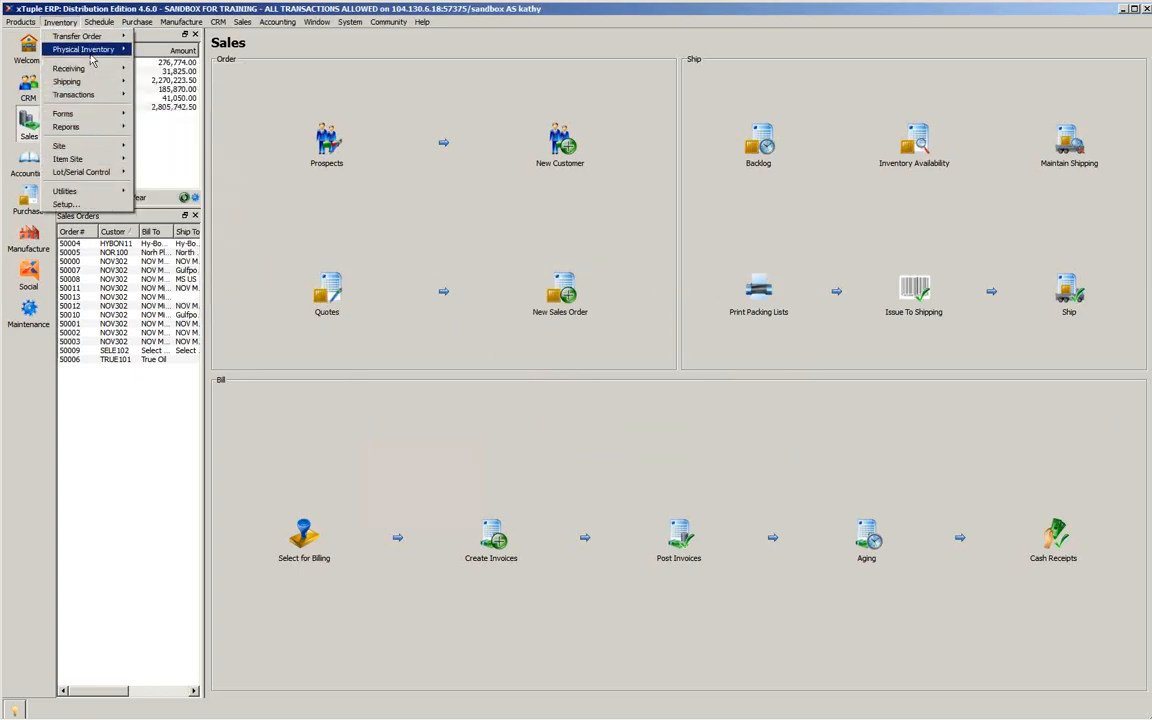
pyautogui.moveTo(80, 43)
pyautogui.moveTo(72, 82)
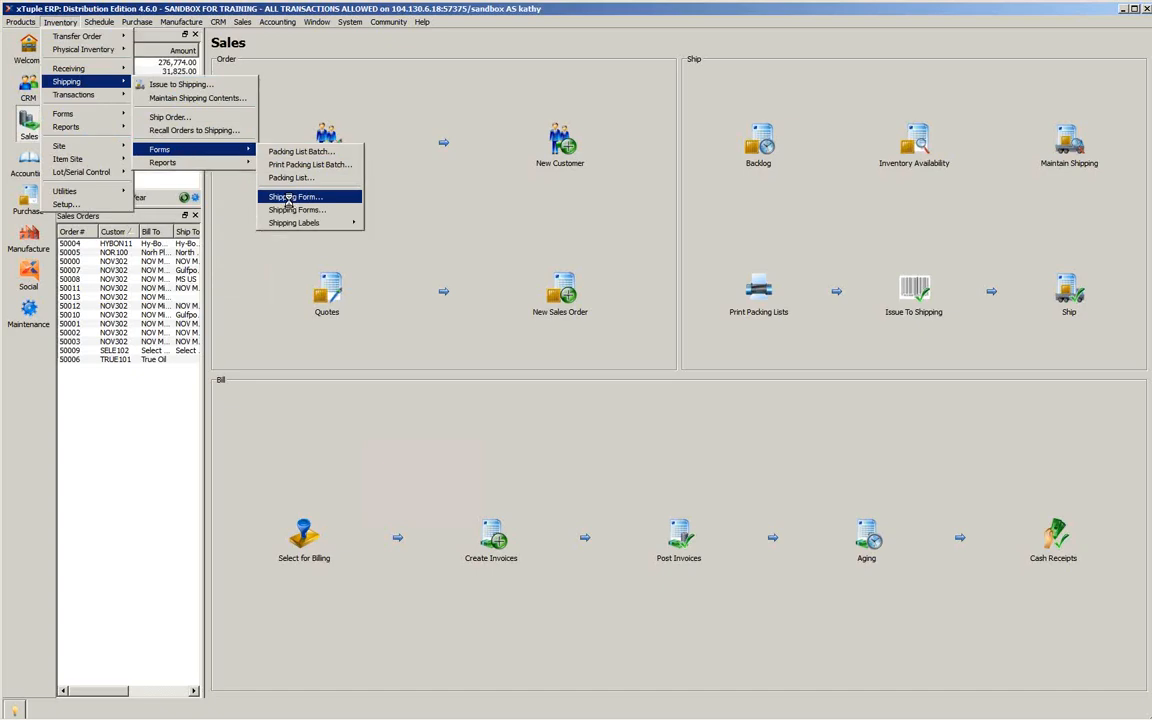
pyautogui.click(288, 198)
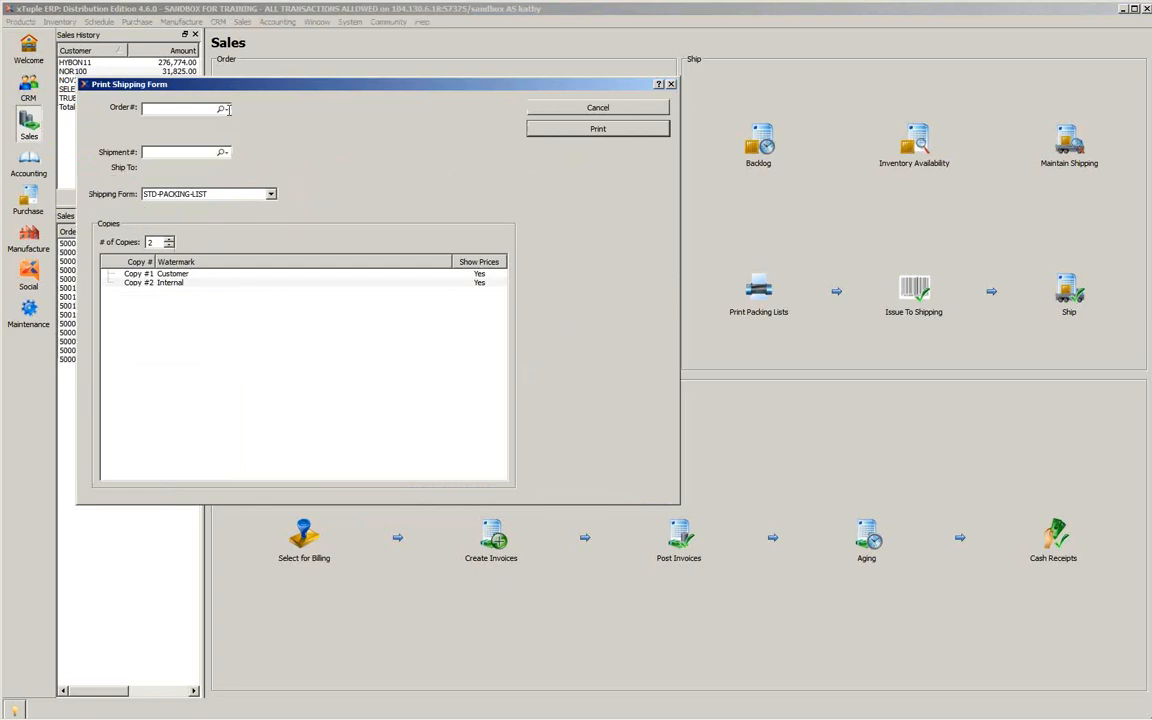
pyautogui.click(271, 196)
pyautogui.click(244, 205)
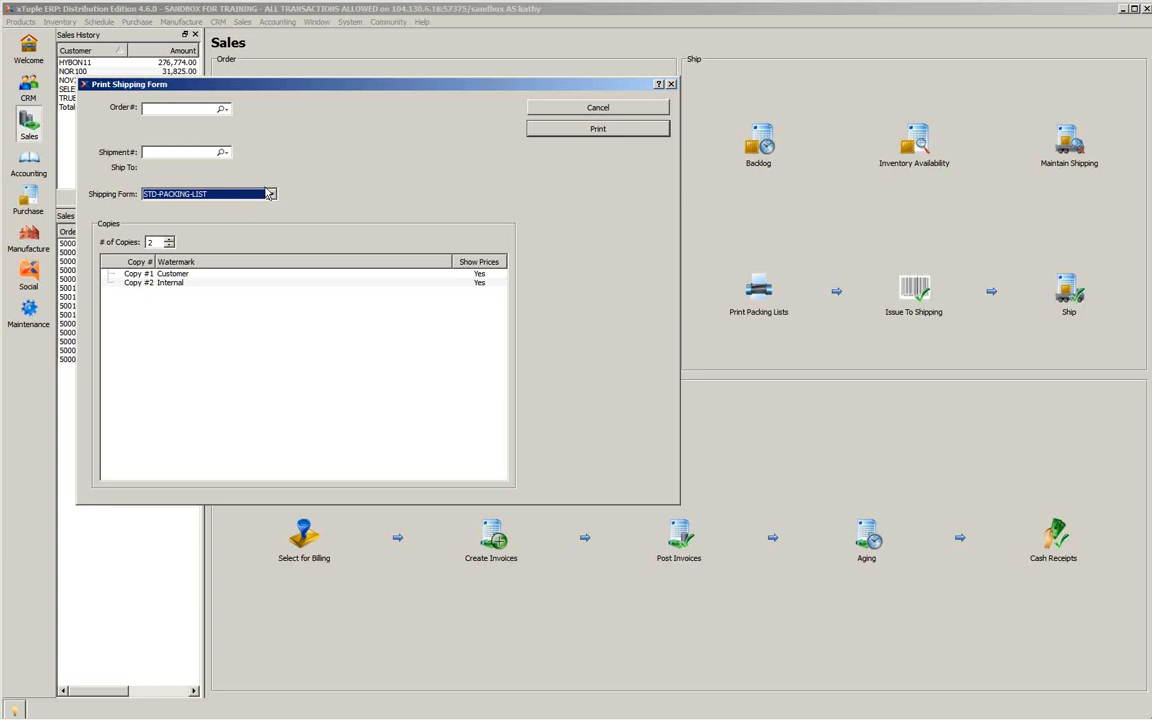
pyautogui.click(271, 200)
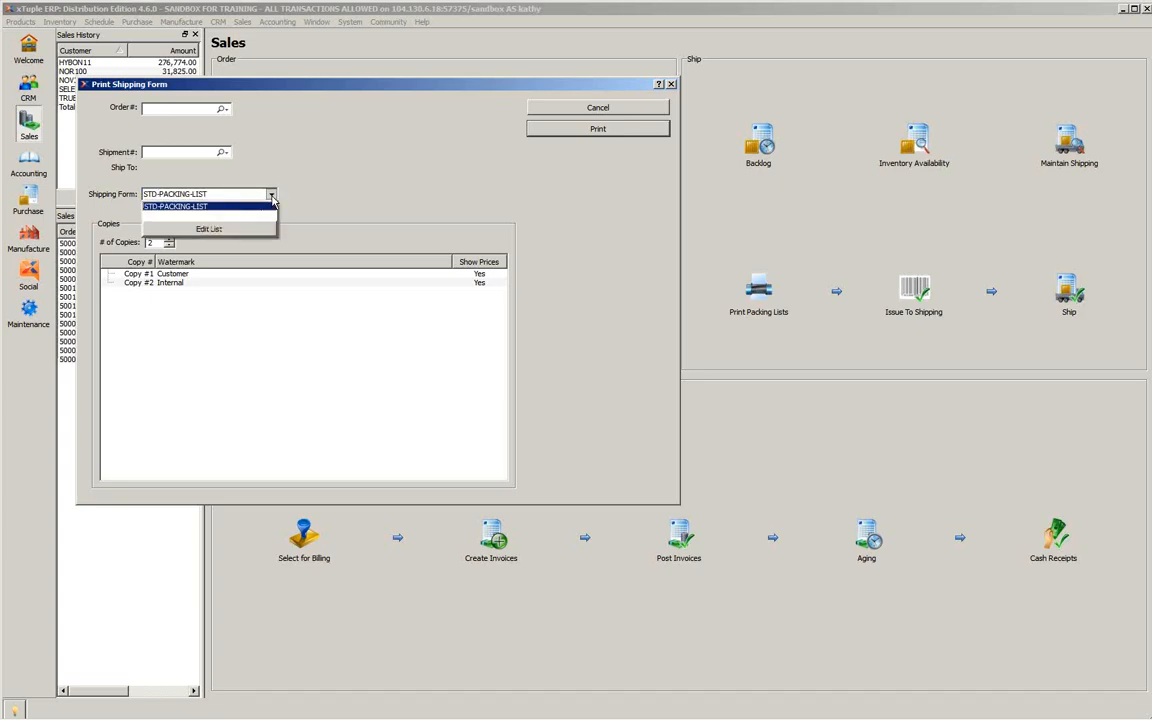
pyautogui.click(271, 200)
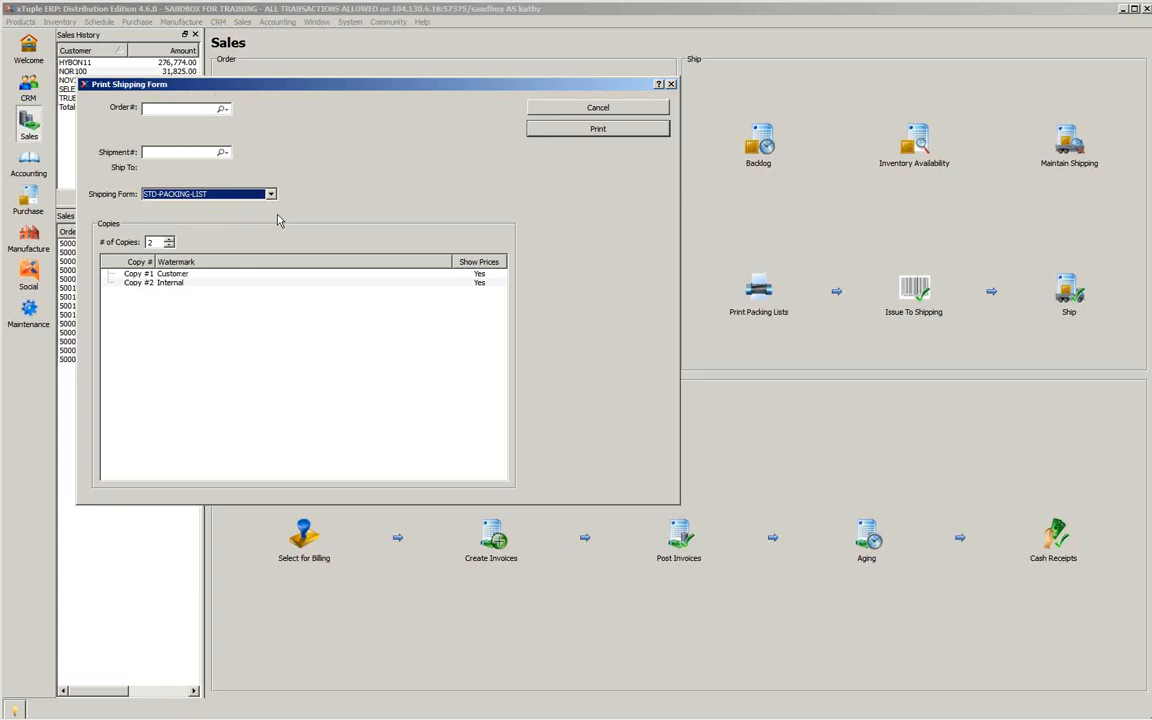
pyautogui.click(585, 108)
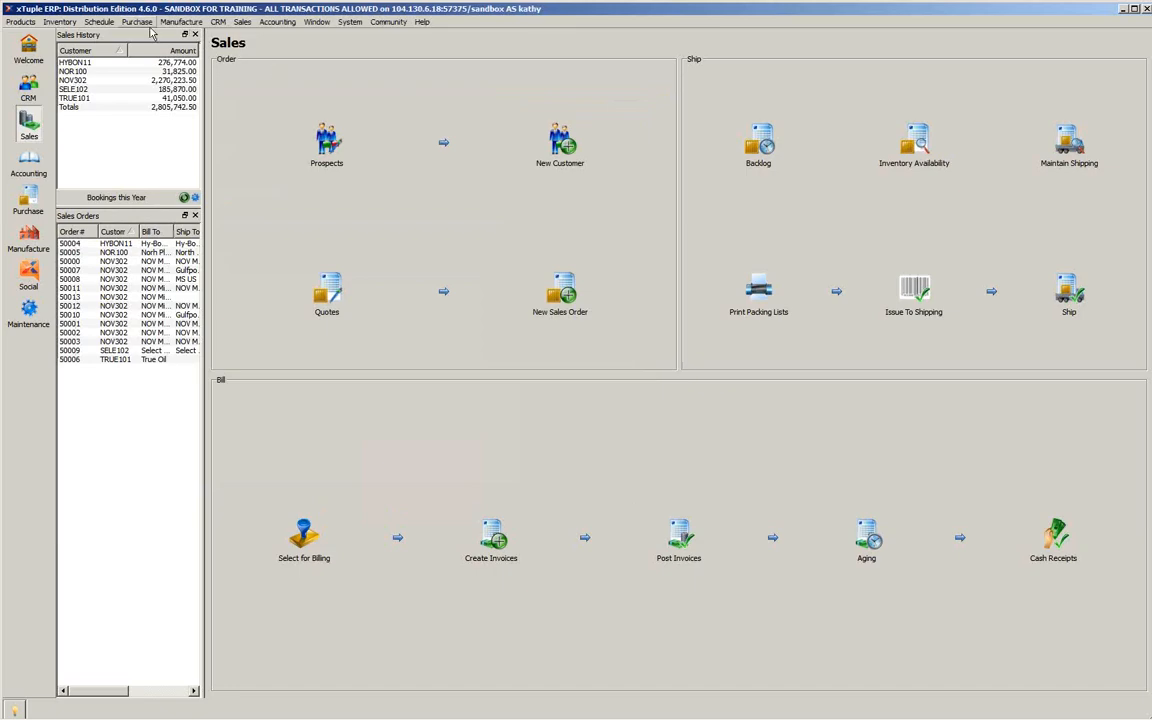
# Step: View the batch Print Shipping Forms options for new and changed shipments, and dismiss the dialog with neither selected
pyautogui.click(59, 21)
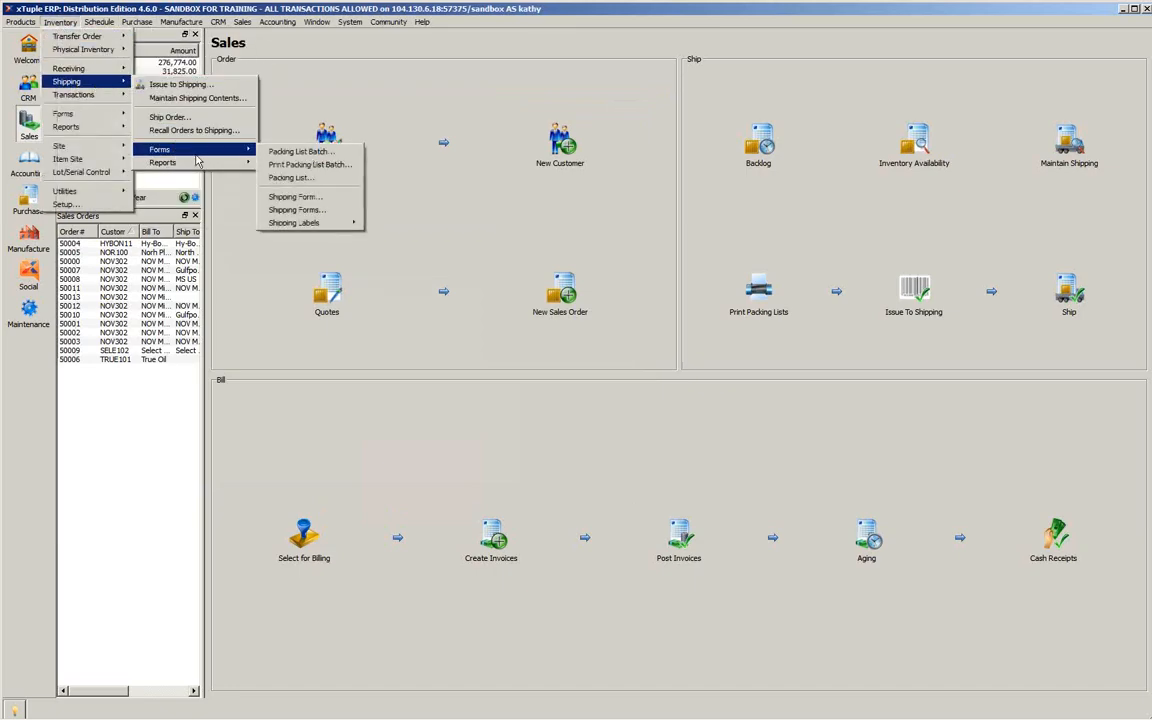
pyautogui.click(299, 211)
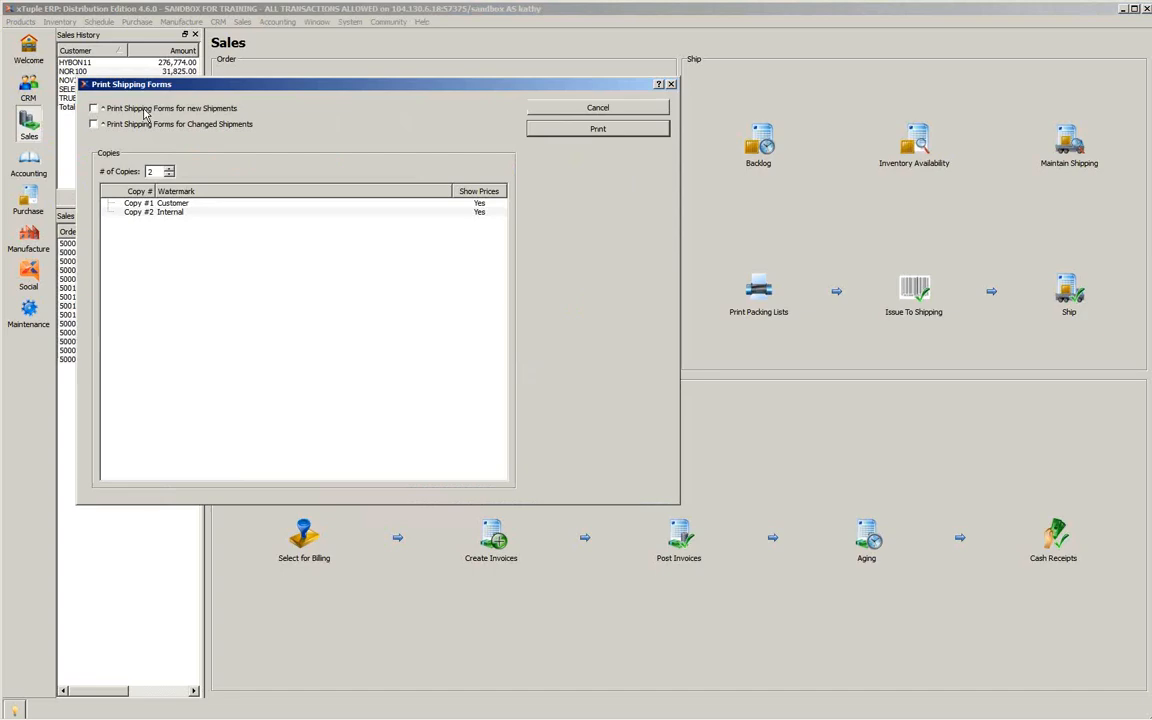
pyautogui.click(546, 127)
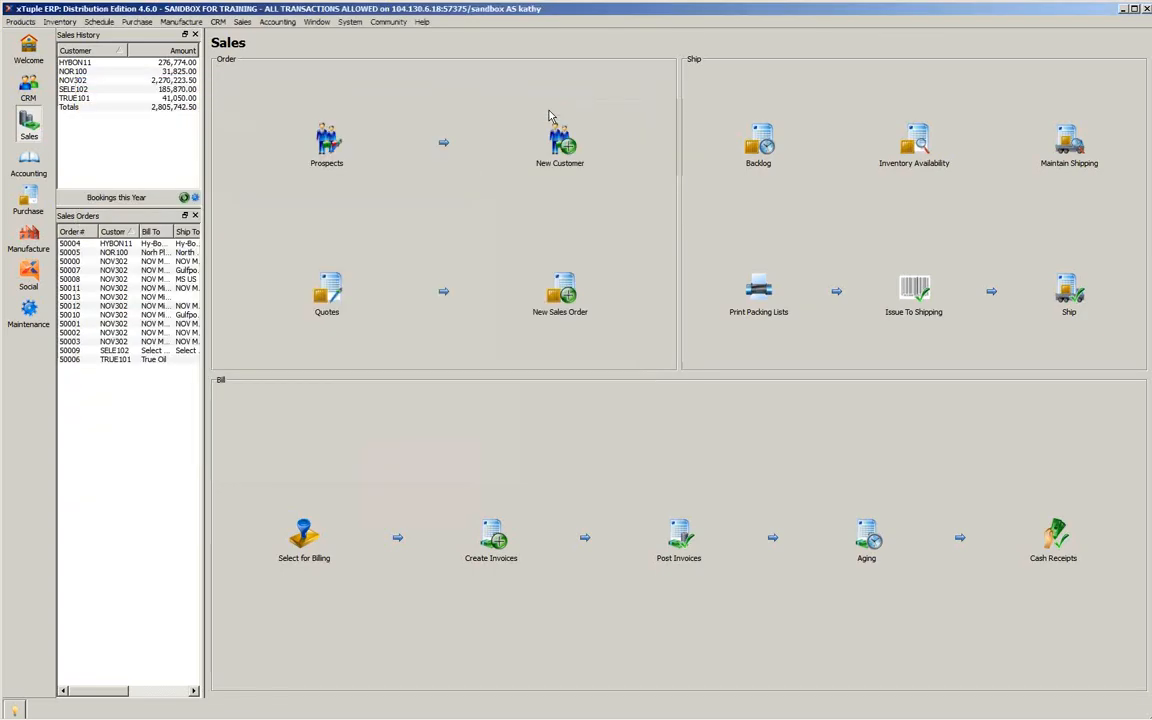
# Step: Recall the last-listed shipped NOV Mission order to shipping, and close the list of shipped orders
pyautogui.click(59, 22)
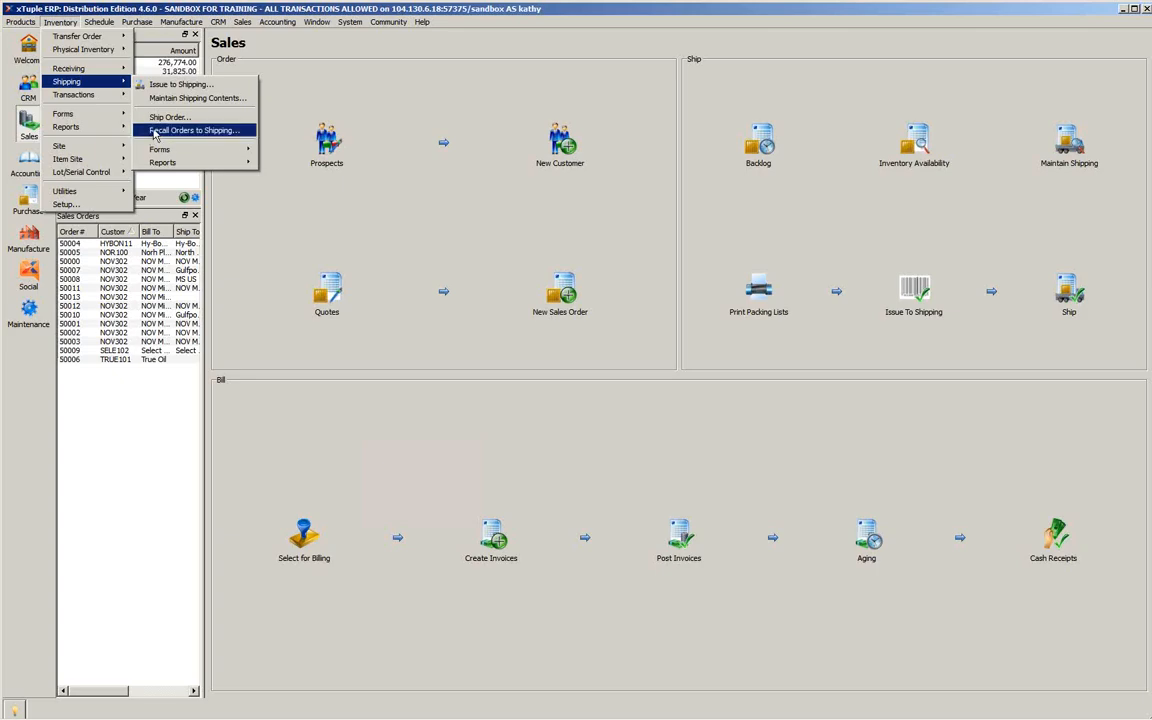
pyautogui.click(154, 133)
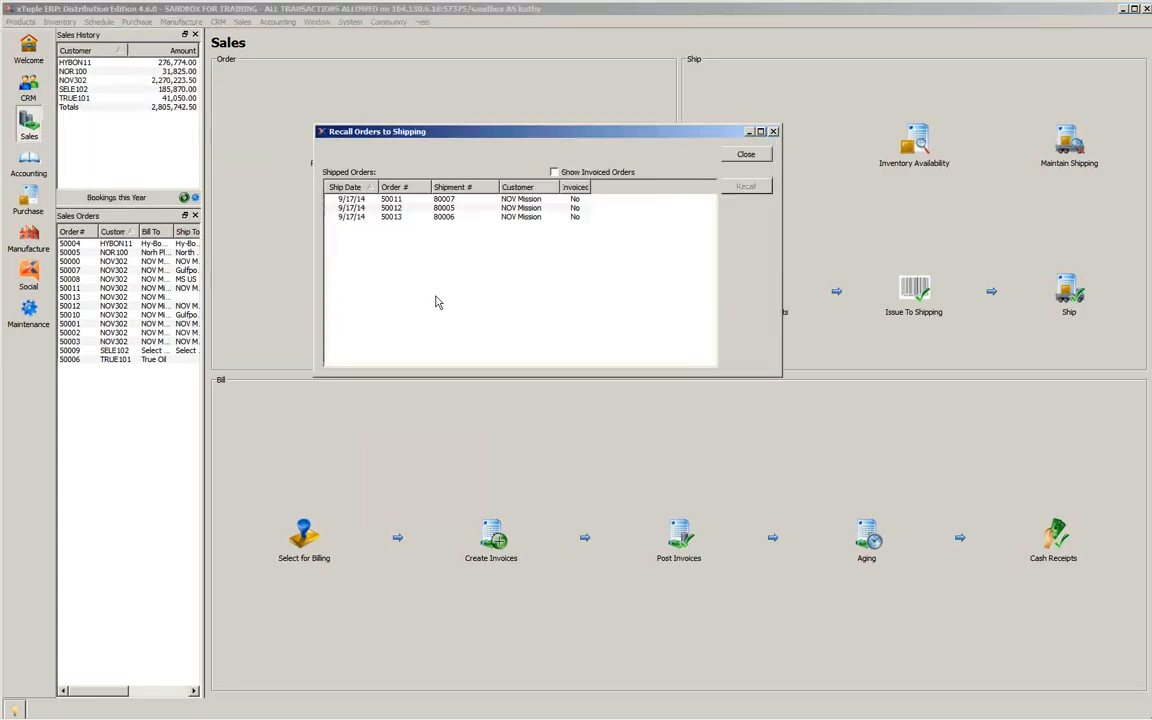
pyautogui.click(404, 218)
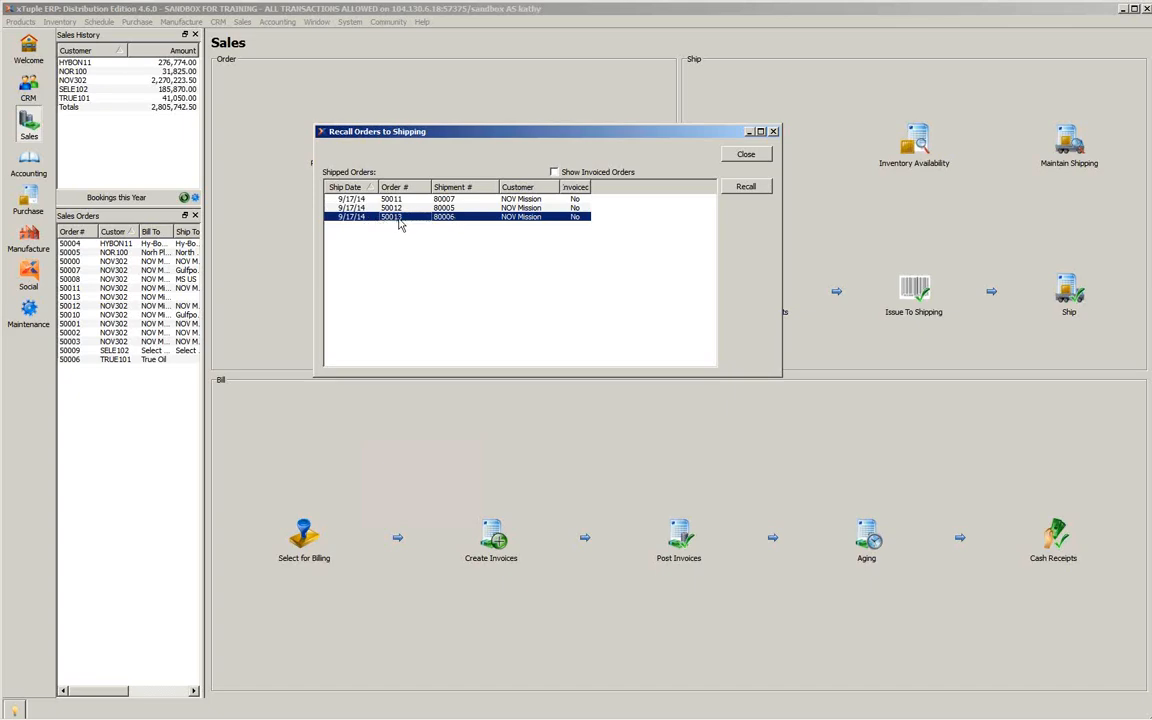
pyautogui.click(745, 189)
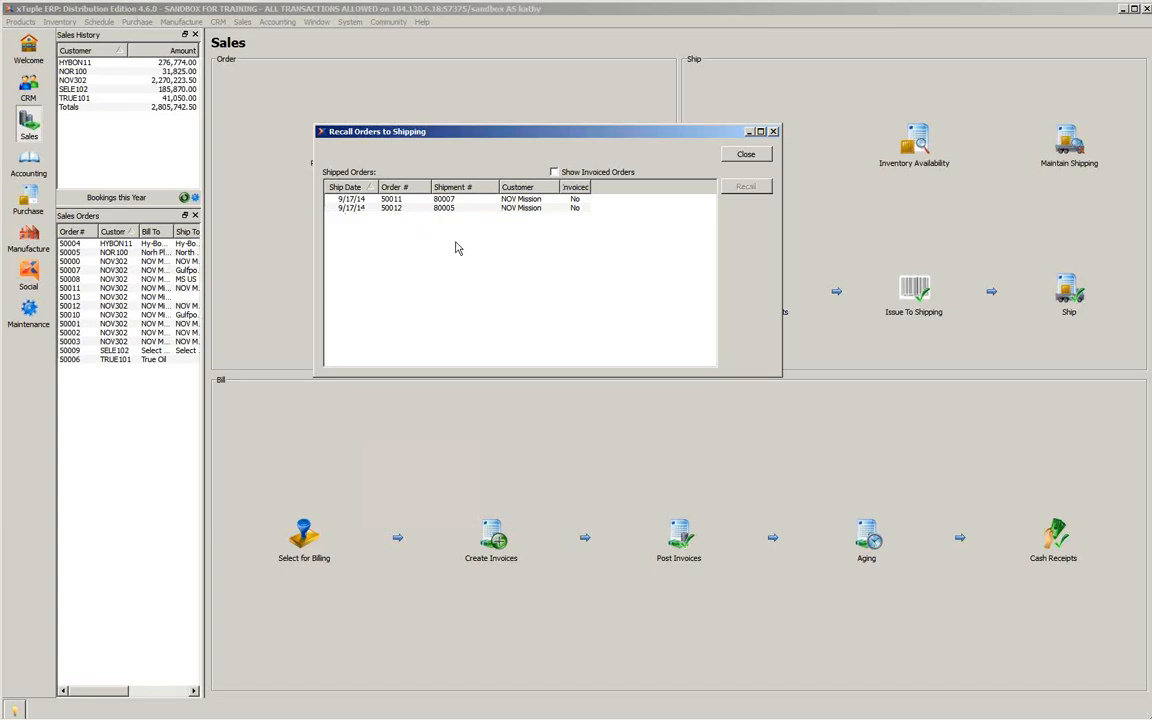
pyautogui.click(747, 155)
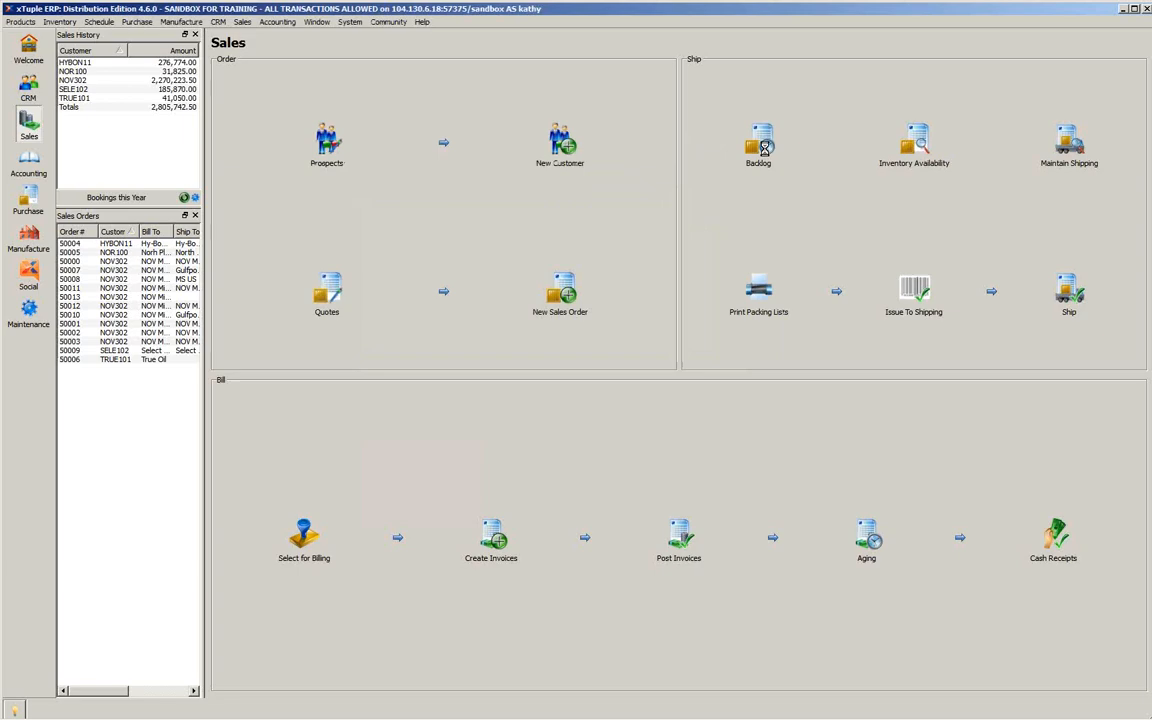
# Step: Query the summarized backlog for all sites, inspect the shipment under the recalled NOV Mission order, and close the backlog
pyautogui.click(761, 146)
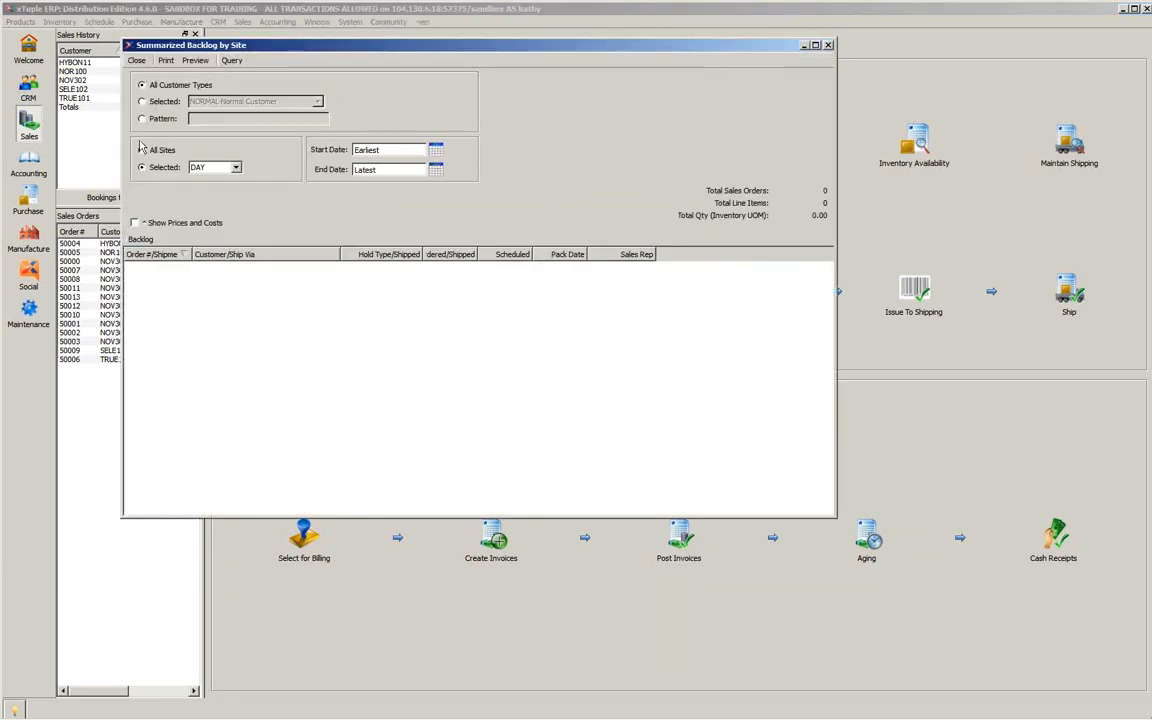
pyautogui.click(141, 149)
pyautogui.click(228, 61)
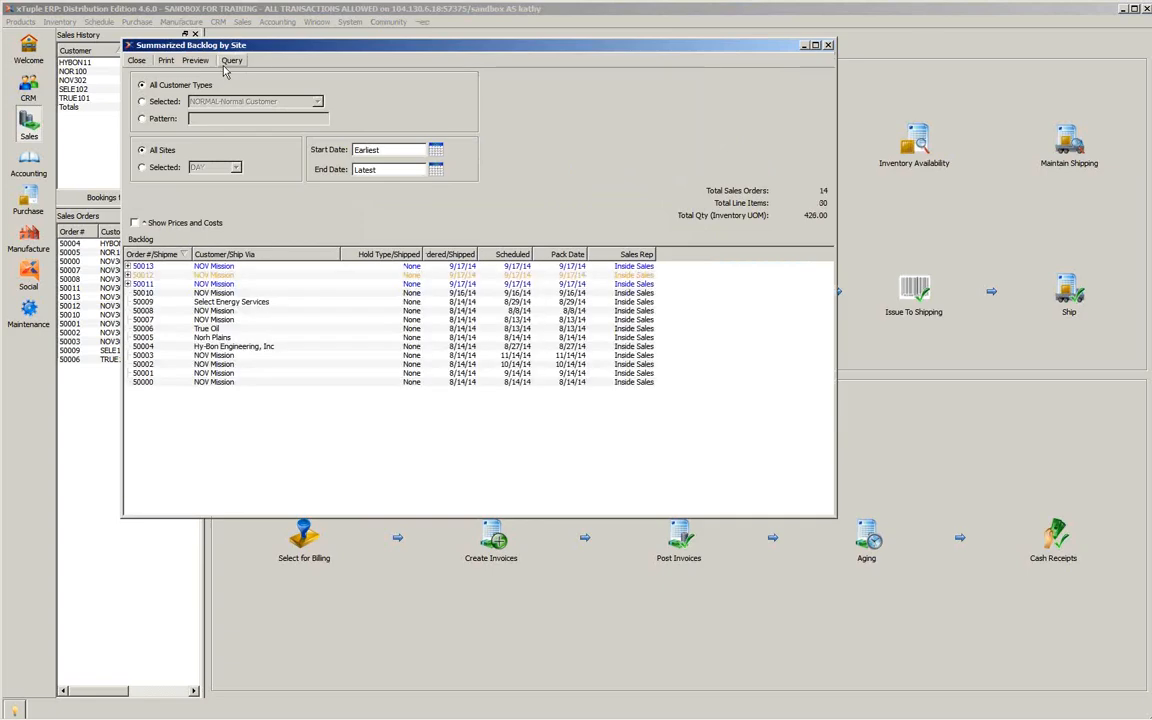
pyautogui.click(157, 285)
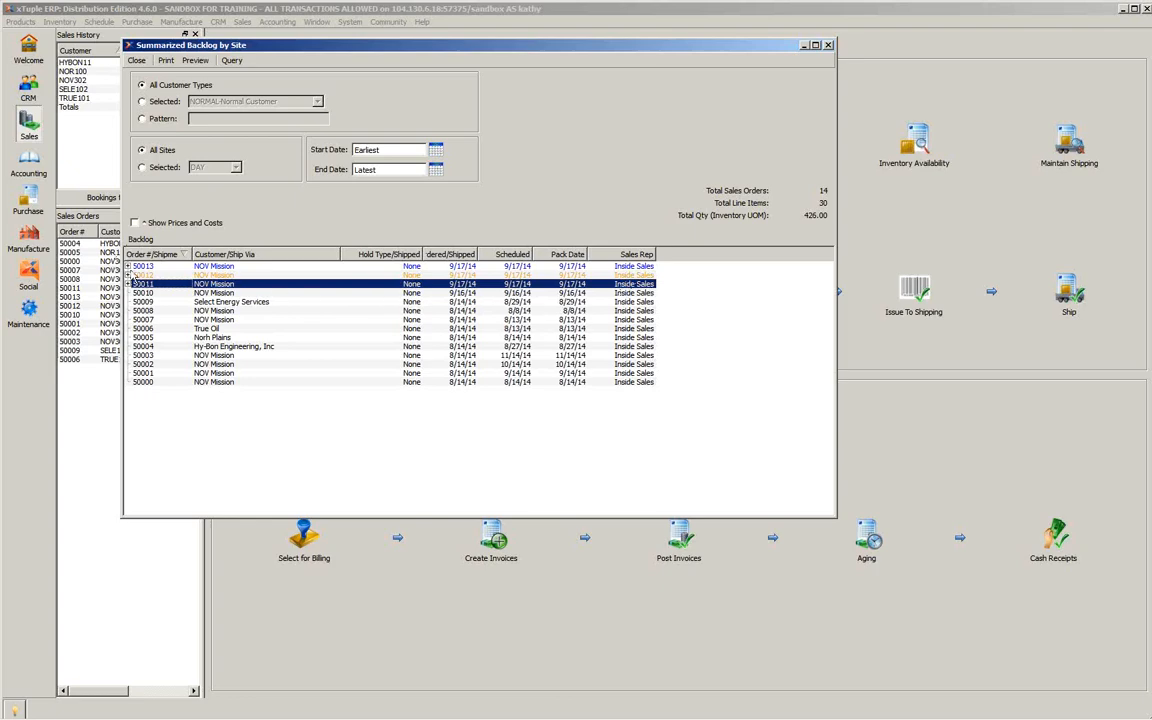
pyautogui.click(128, 266)
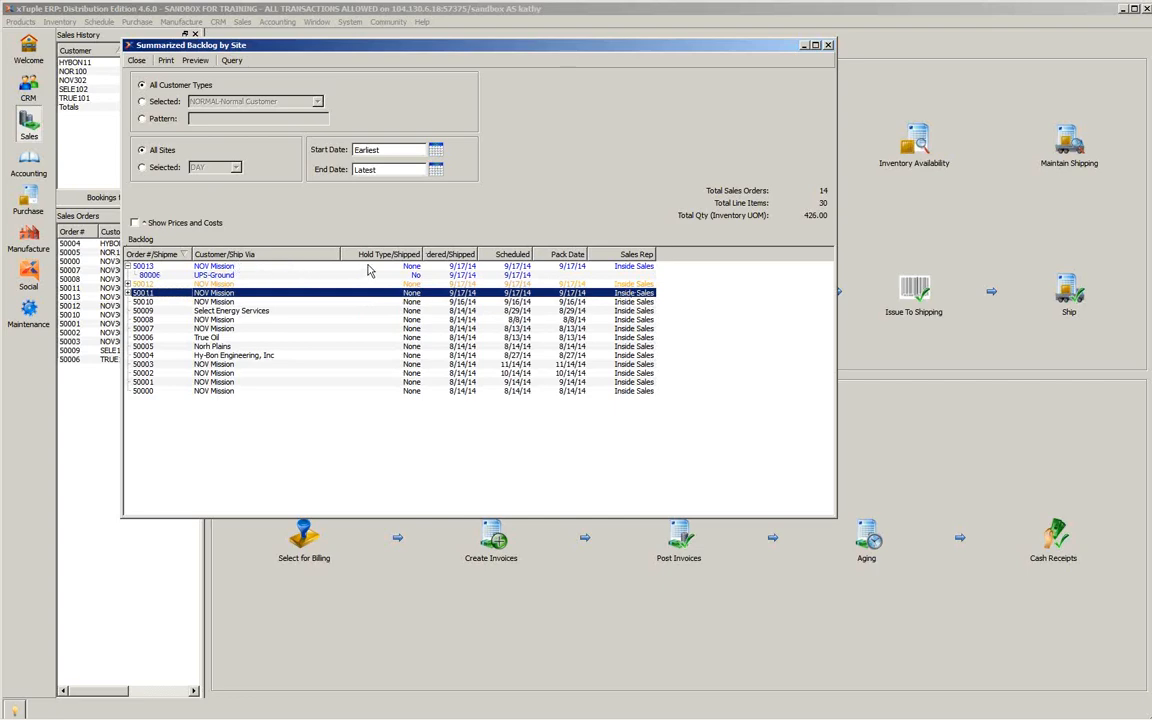
pyautogui.click(333, 266)
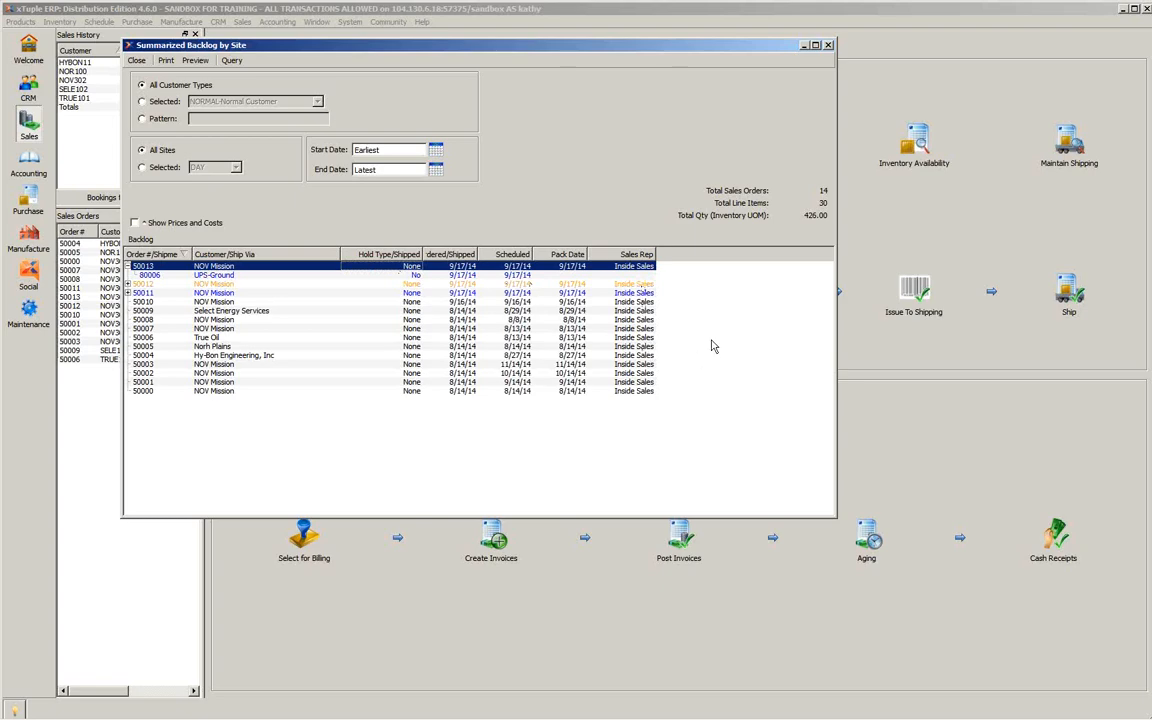
pyautogui.click(828, 46)
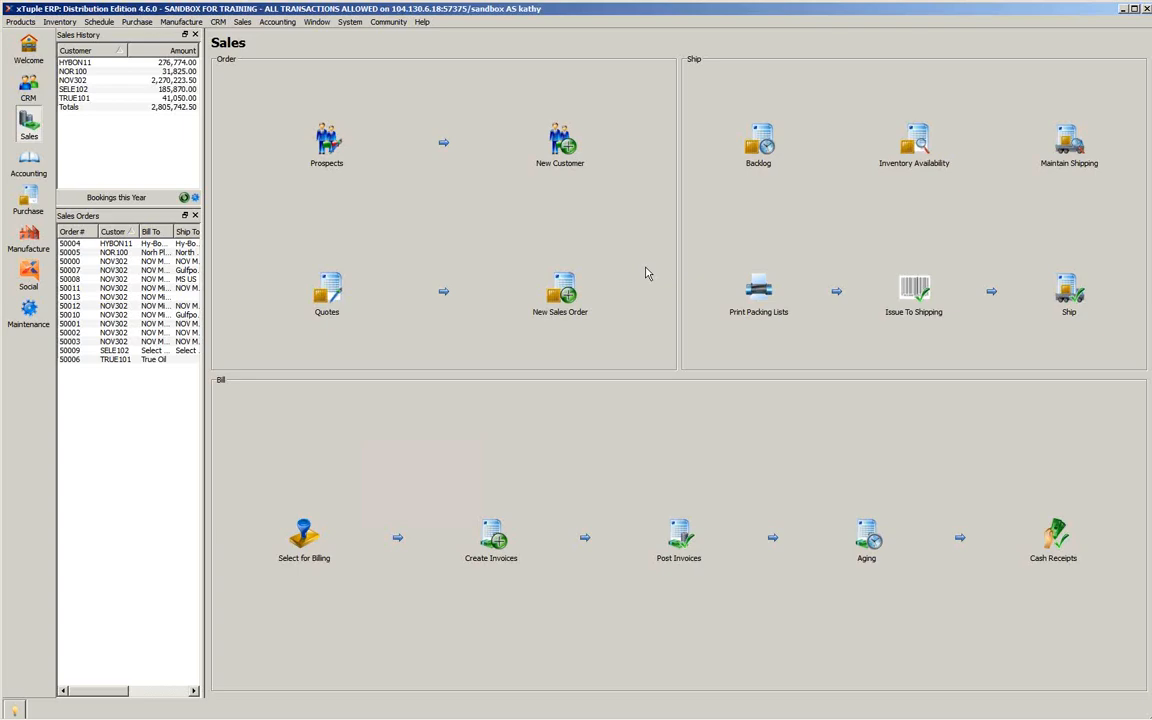
# Step: Start a new order receipt for the last-listed open Piping Supply Co purchase order
pyautogui.click(60, 22)
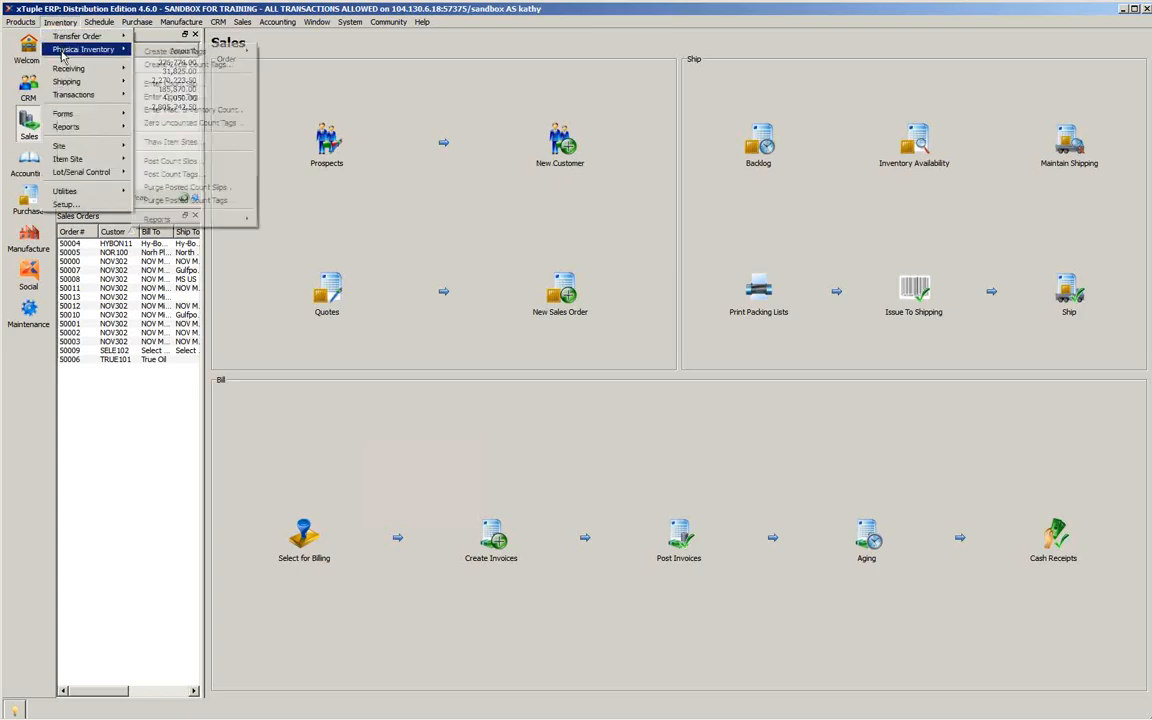
pyautogui.moveTo(84, 69)
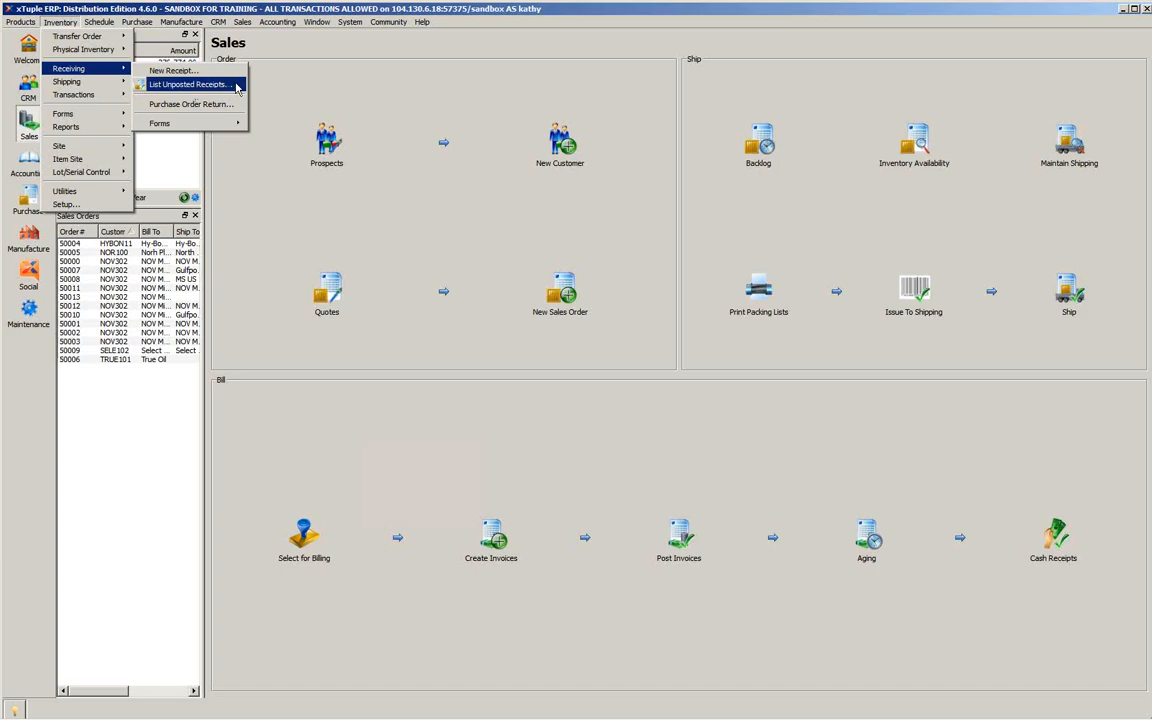
pyautogui.click(180, 70)
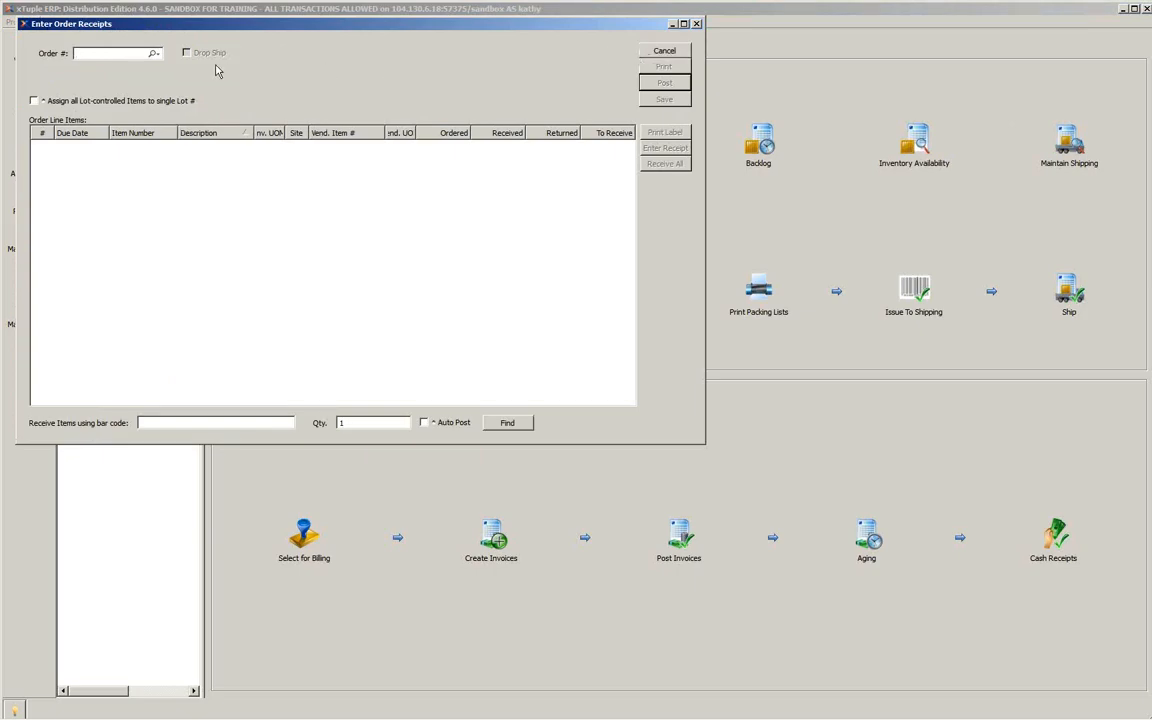
pyautogui.click(156, 53)
pyautogui.click(178, 57)
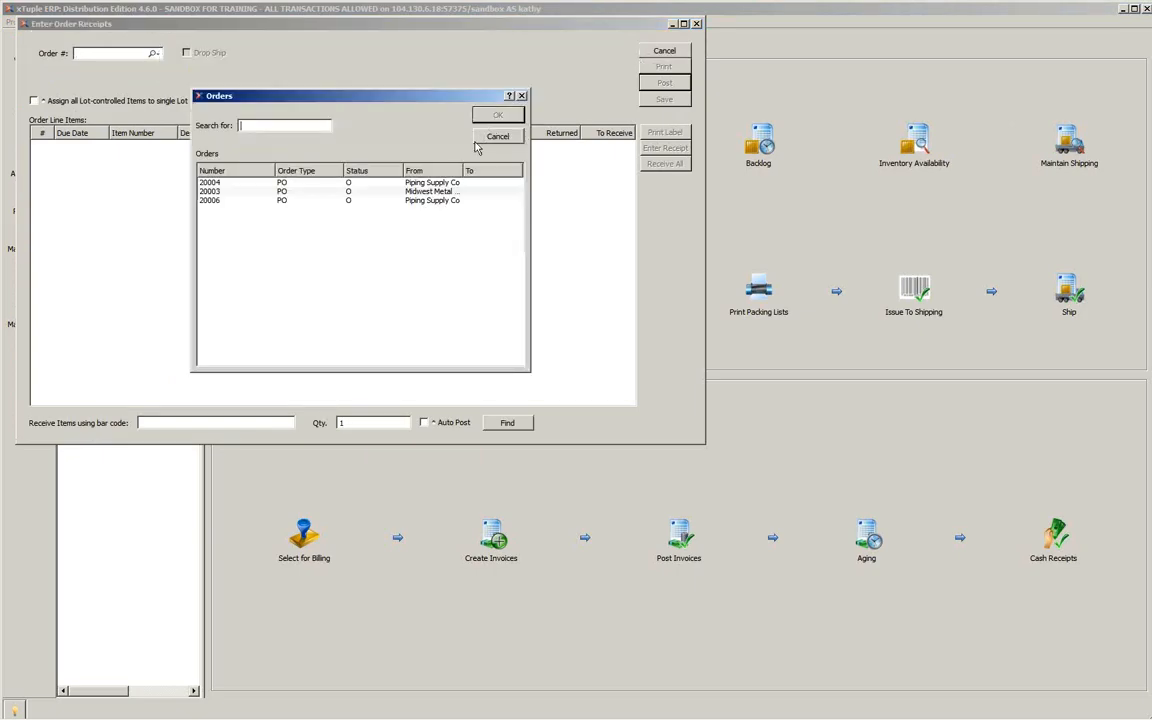
pyautogui.click(208, 204)
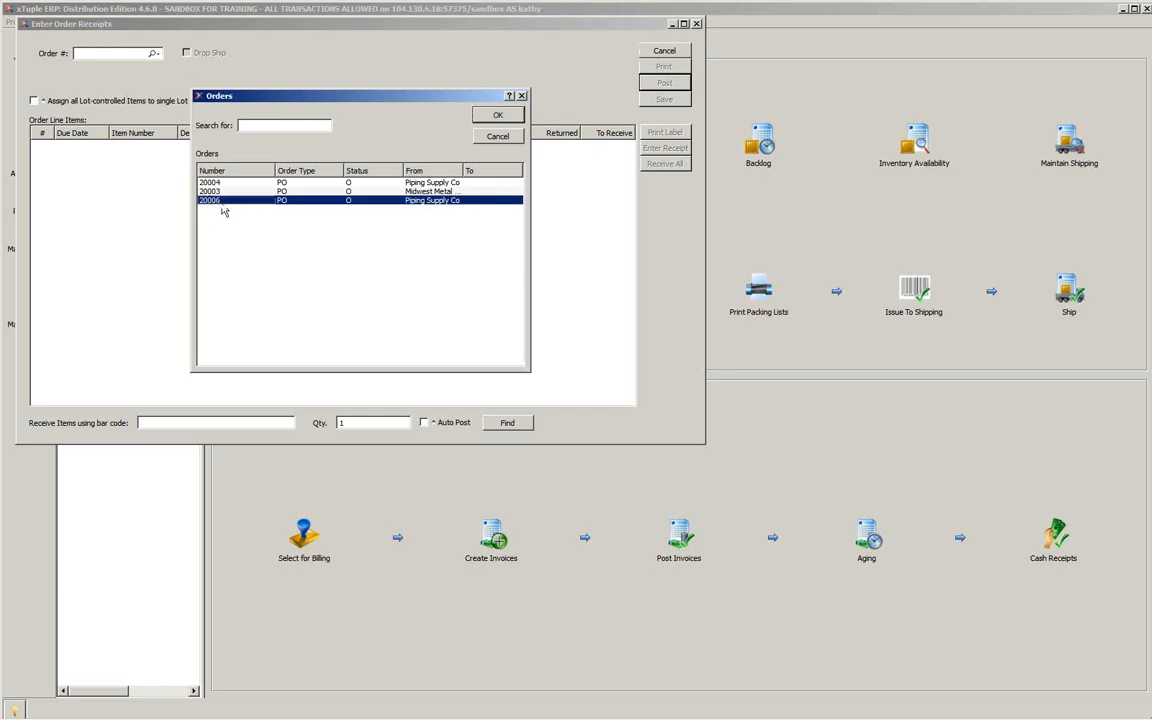
pyautogui.doubleClick(224, 206)
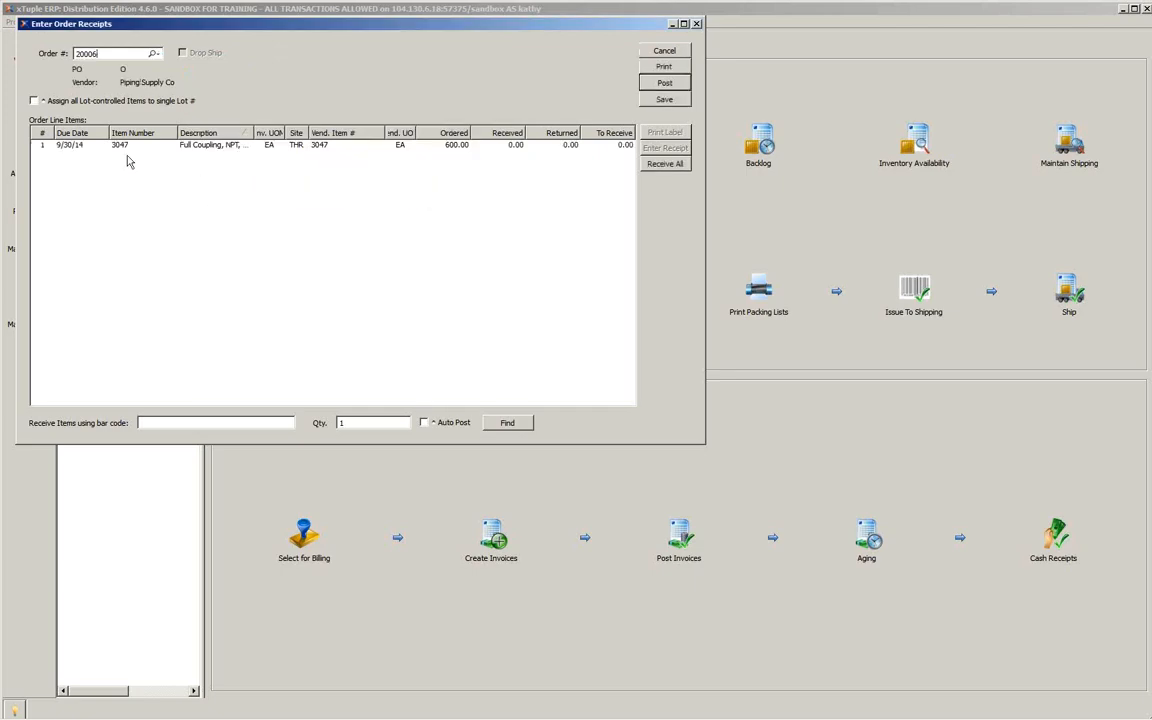
# Step: Enter a receipt of 100 units for item 3047, accept the quantity difference, and save the receipt without posting it
pyautogui.click(73, 146)
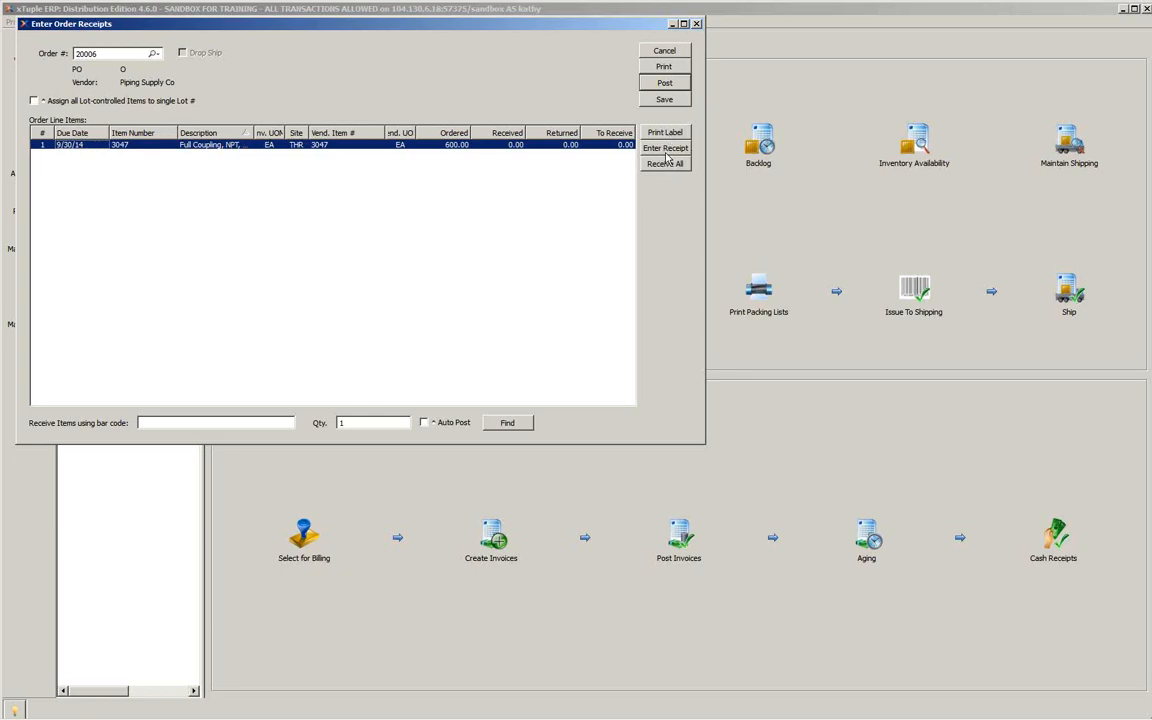
pyautogui.click(665, 149)
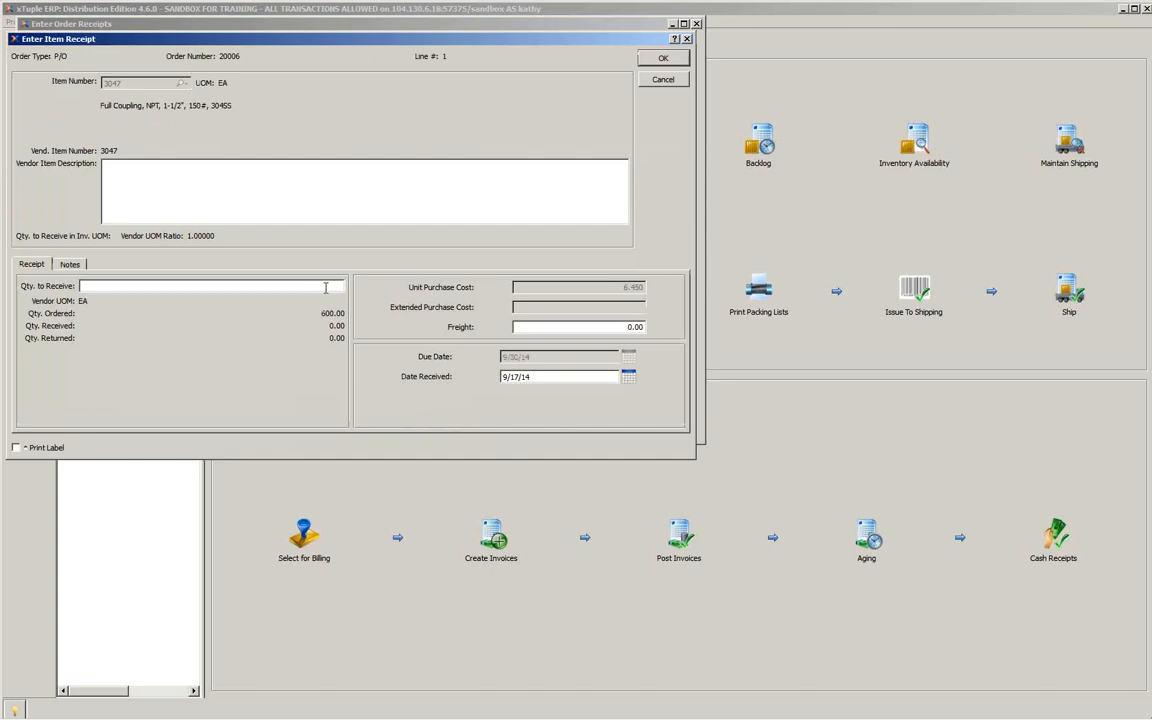
pyautogui.write('100')
pyautogui.press('Tab')
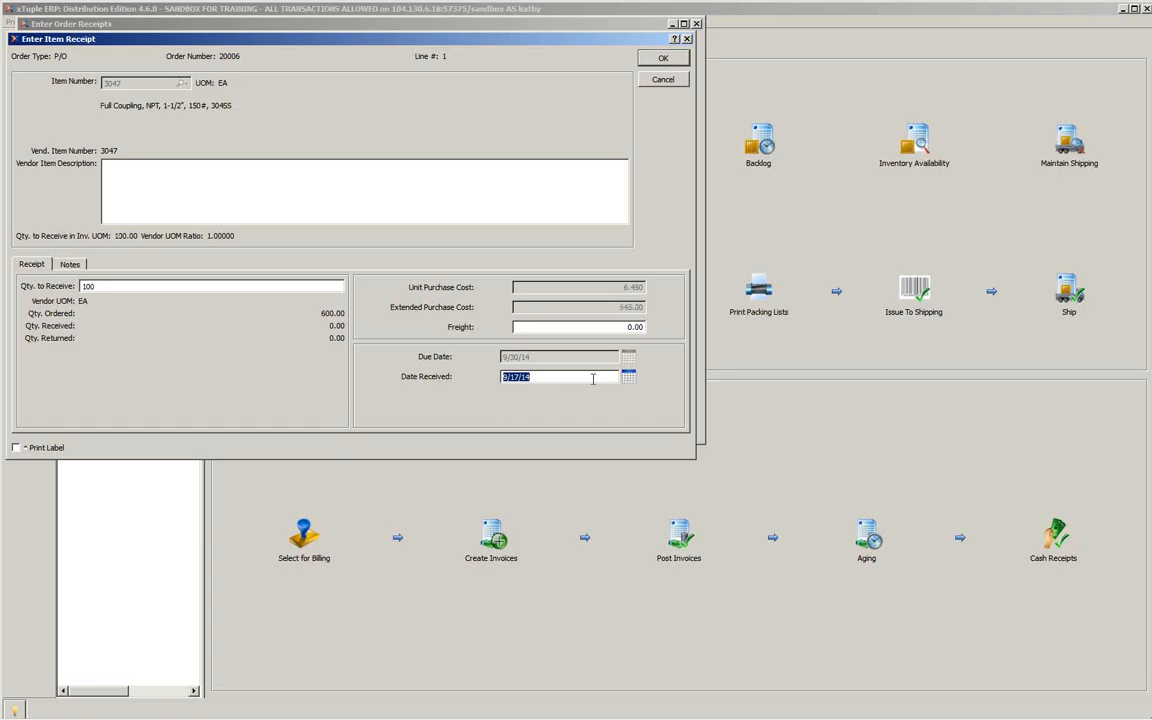
pyautogui.click(657, 62)
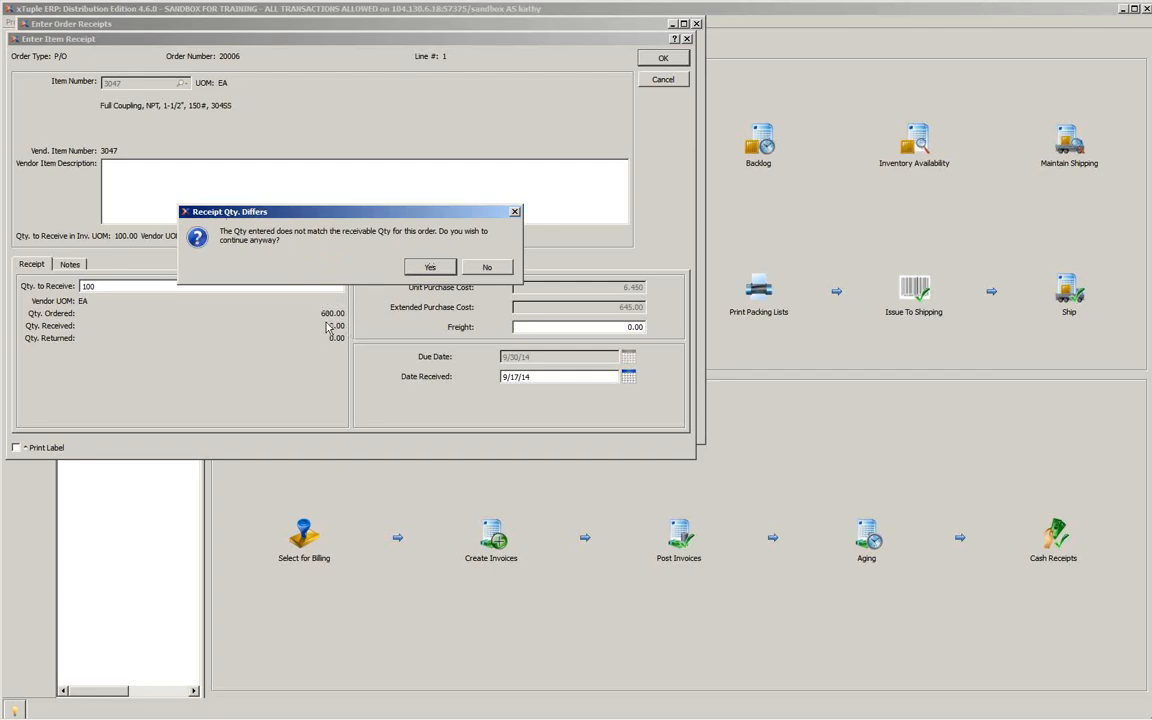
pyautogui.click(417, 272)
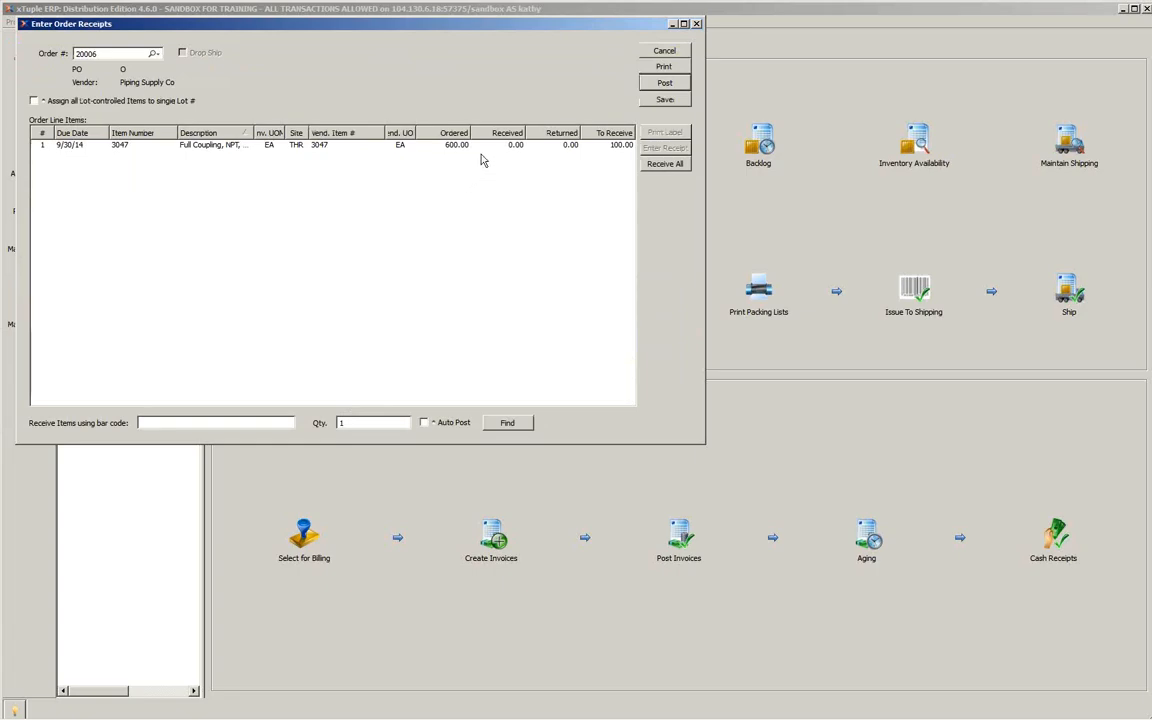
pyautogui.click(620, 146)
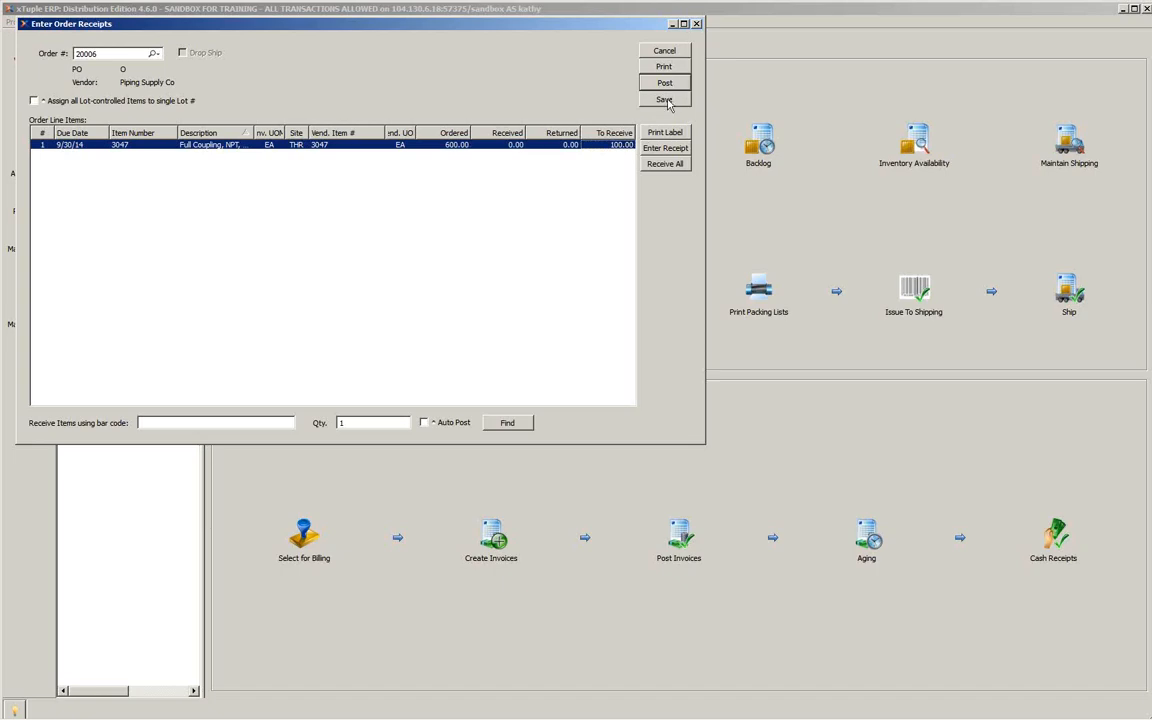
pyautogui.click(666, 101)
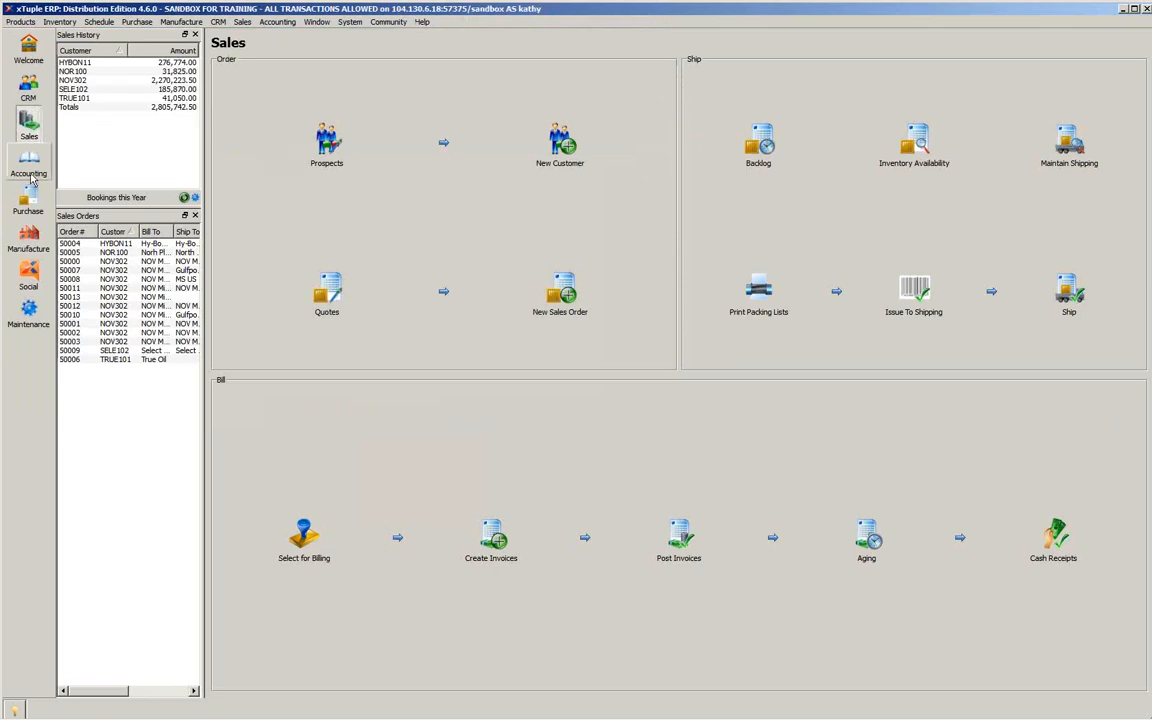
# Step: Post the unposted Piping Supply Co receipt for item 3047 using the receipt date for G/L distribution, and close the unposted receipts list
pyautogui.click(59, 21)
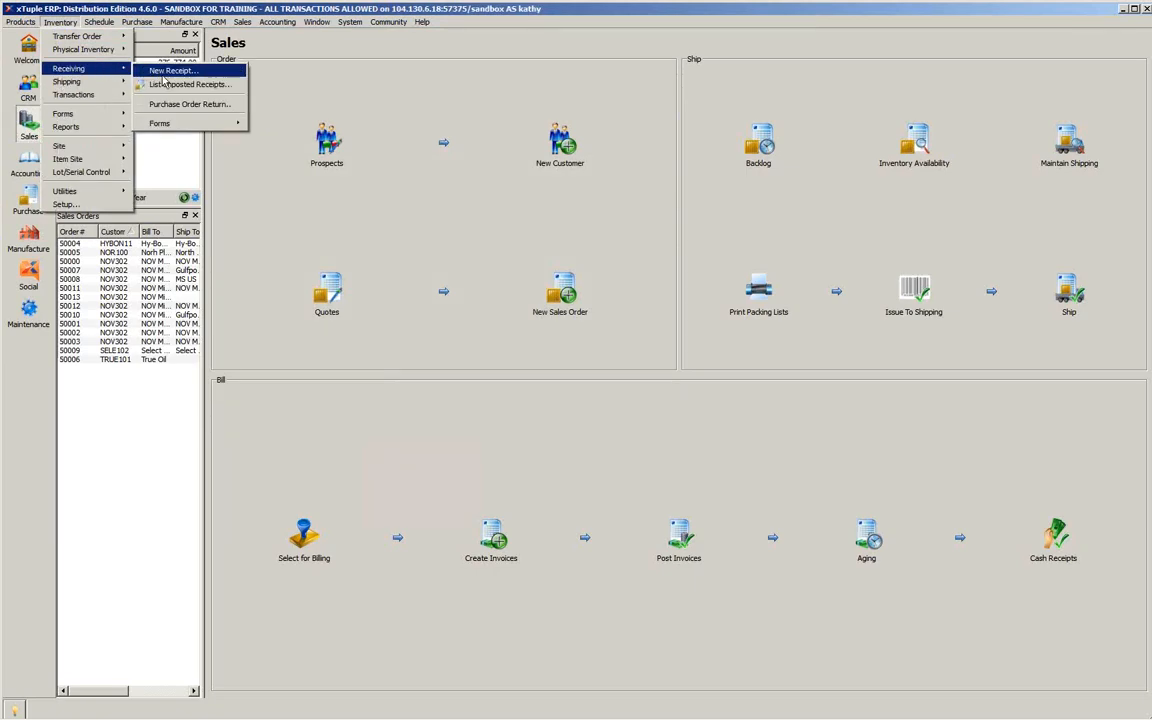
pyautogui.click(240, 105)
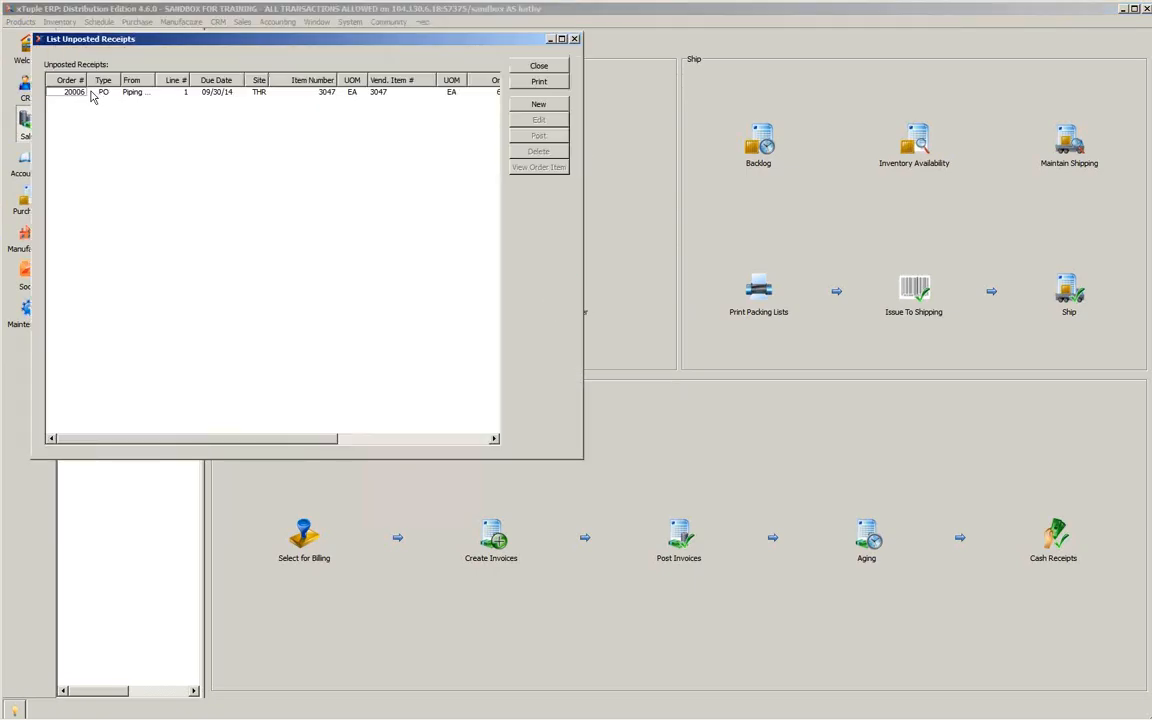
pyautogui.click(90, 93)
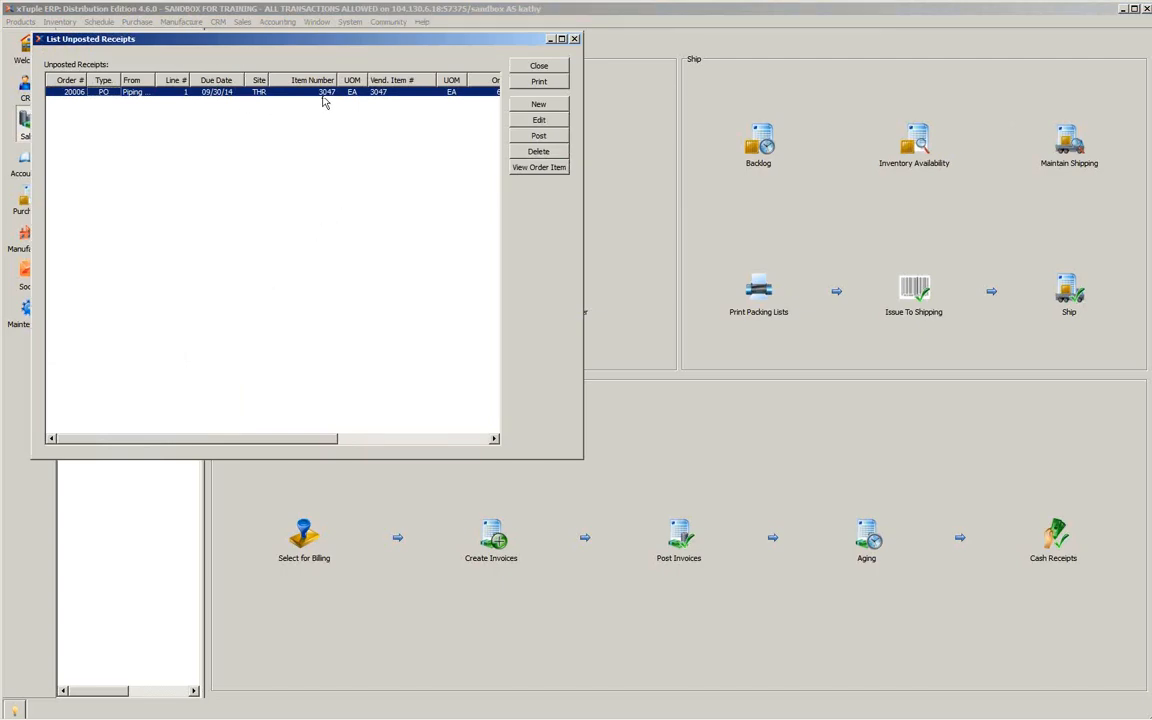
pyautogui.click(537, 136)
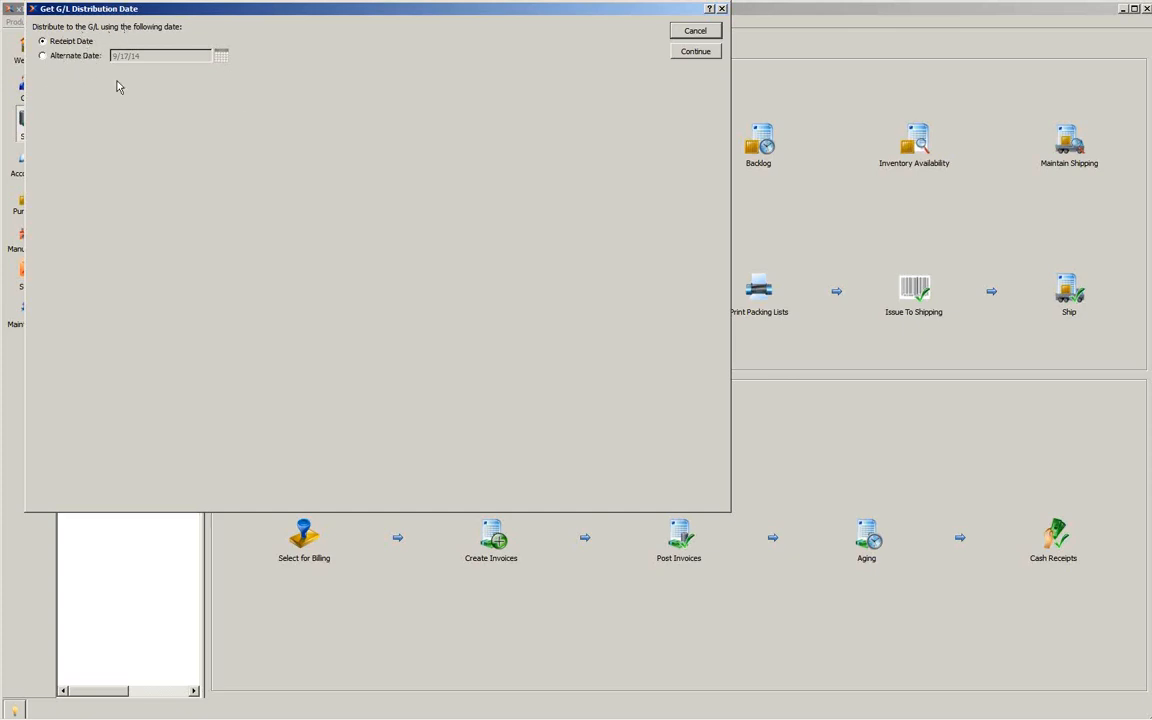
pyautogui.click(686, 56)
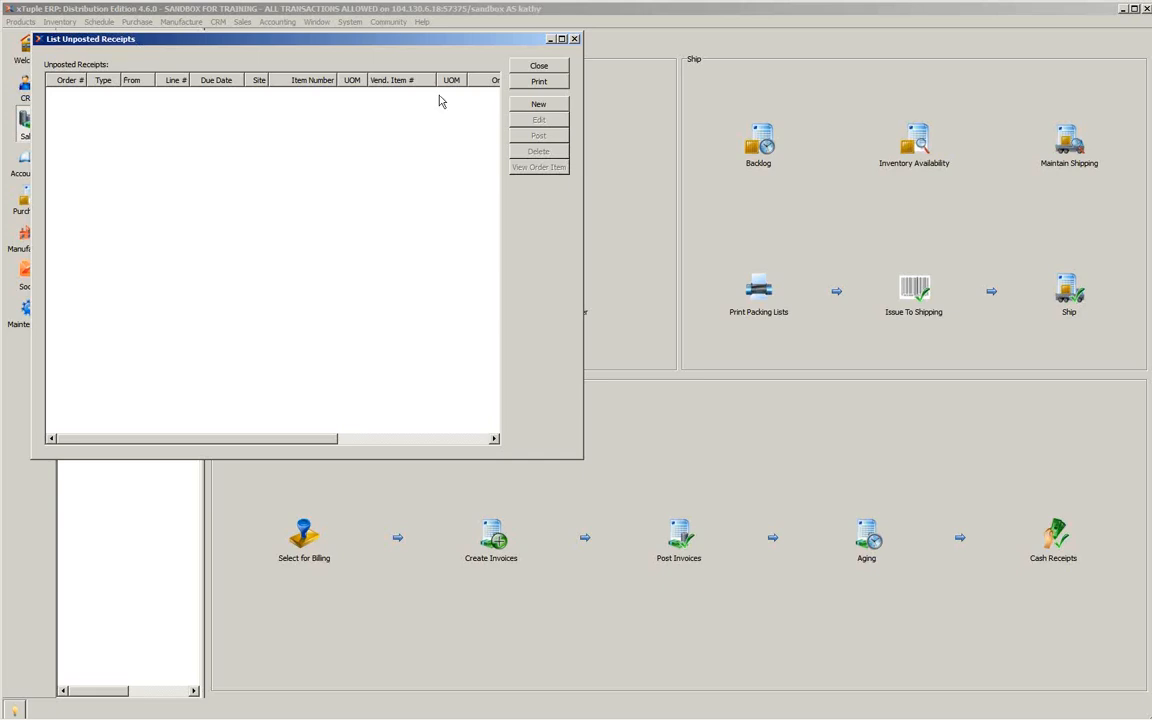
pyautogui.click(530, 66)
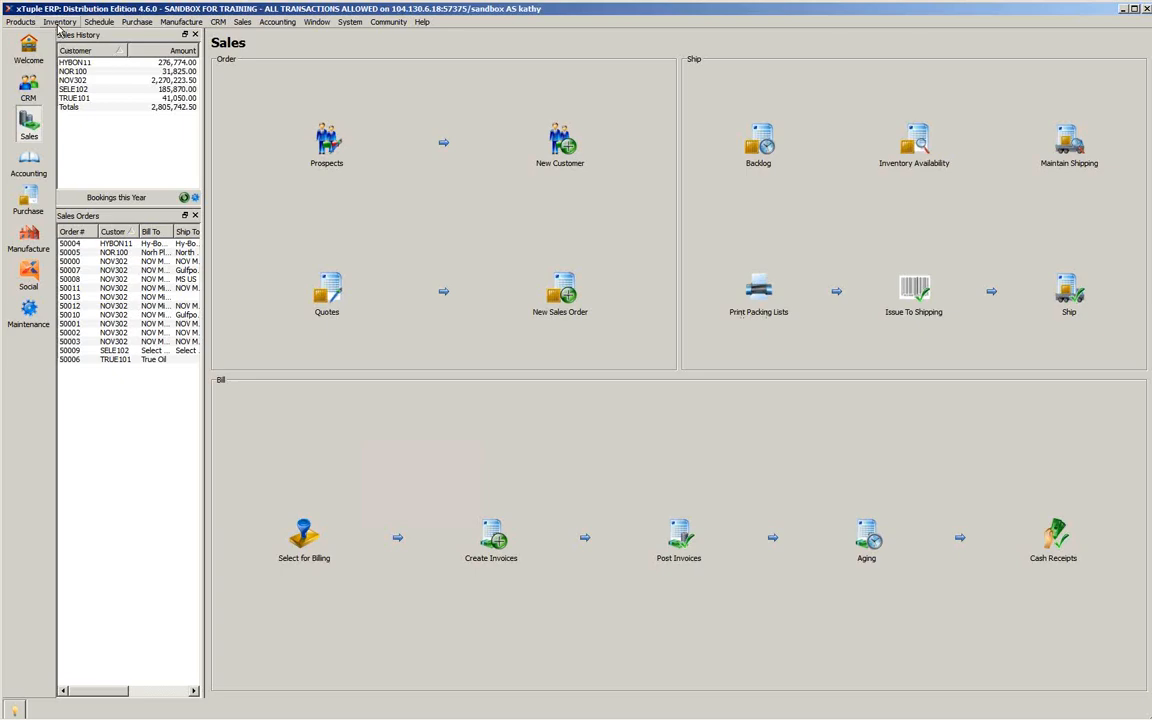
# Step: Start a new purchase order and set its vendor to Piping Supply Co by searching the vendors for "pip"
pyautogui.click(138, 22)
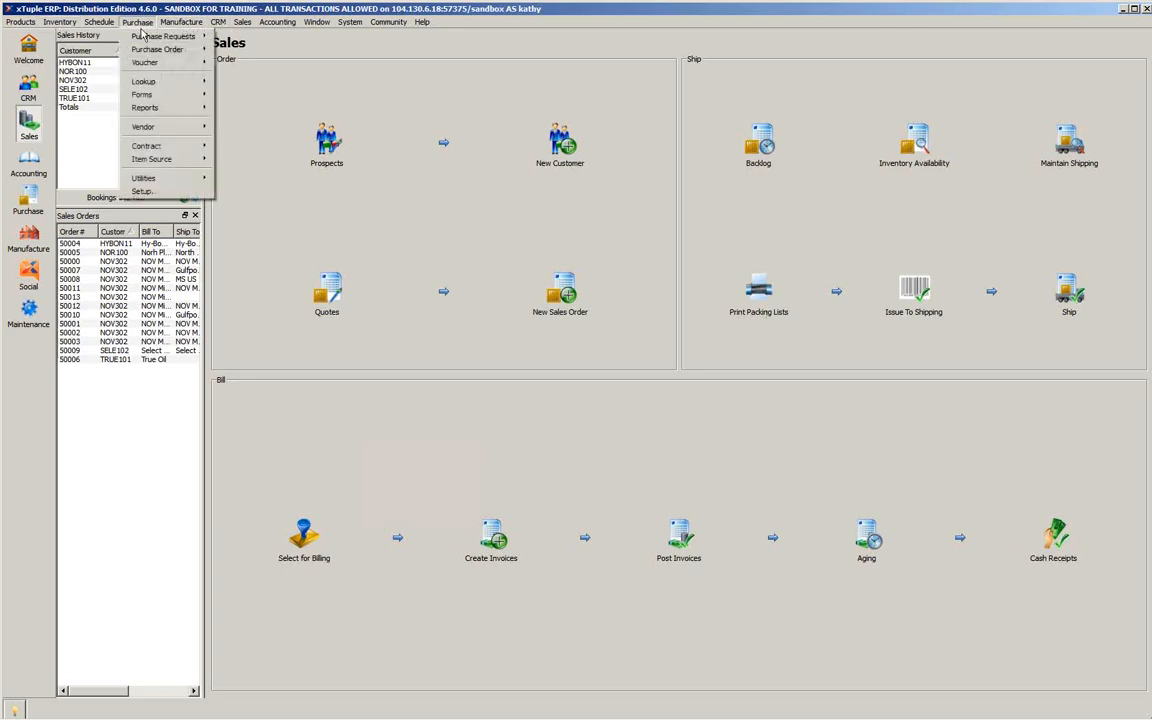
pyautogui.moveTo(160, 49)
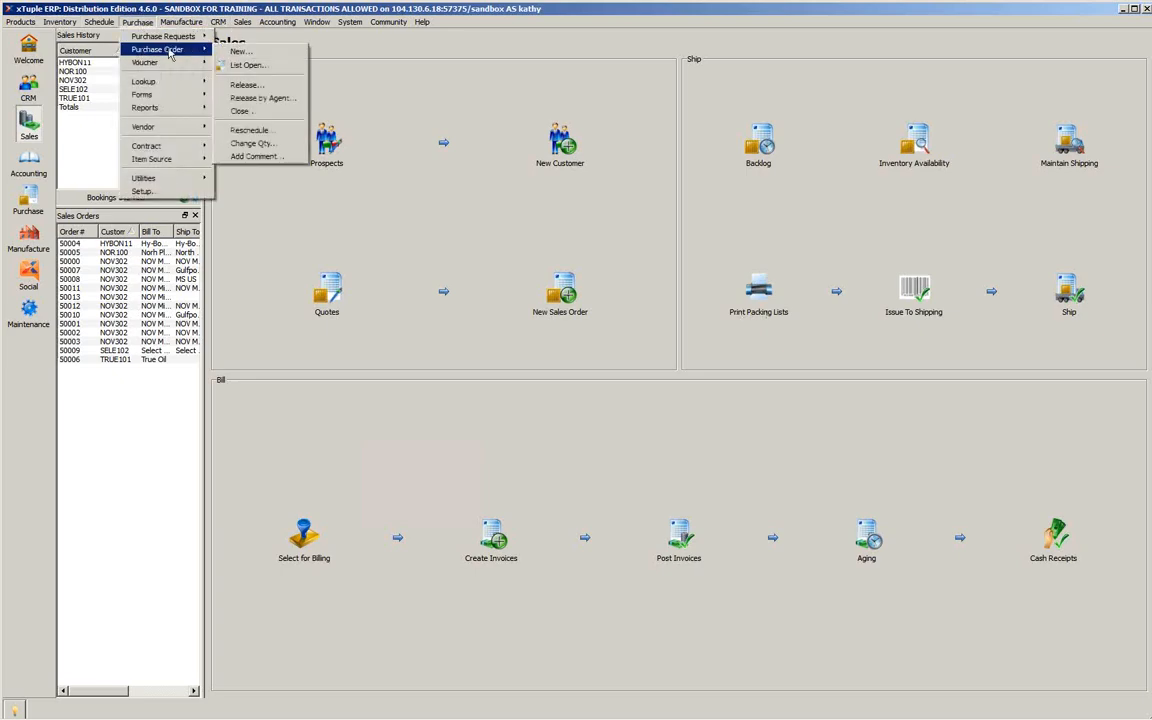
pyautogui.click(241, 51)
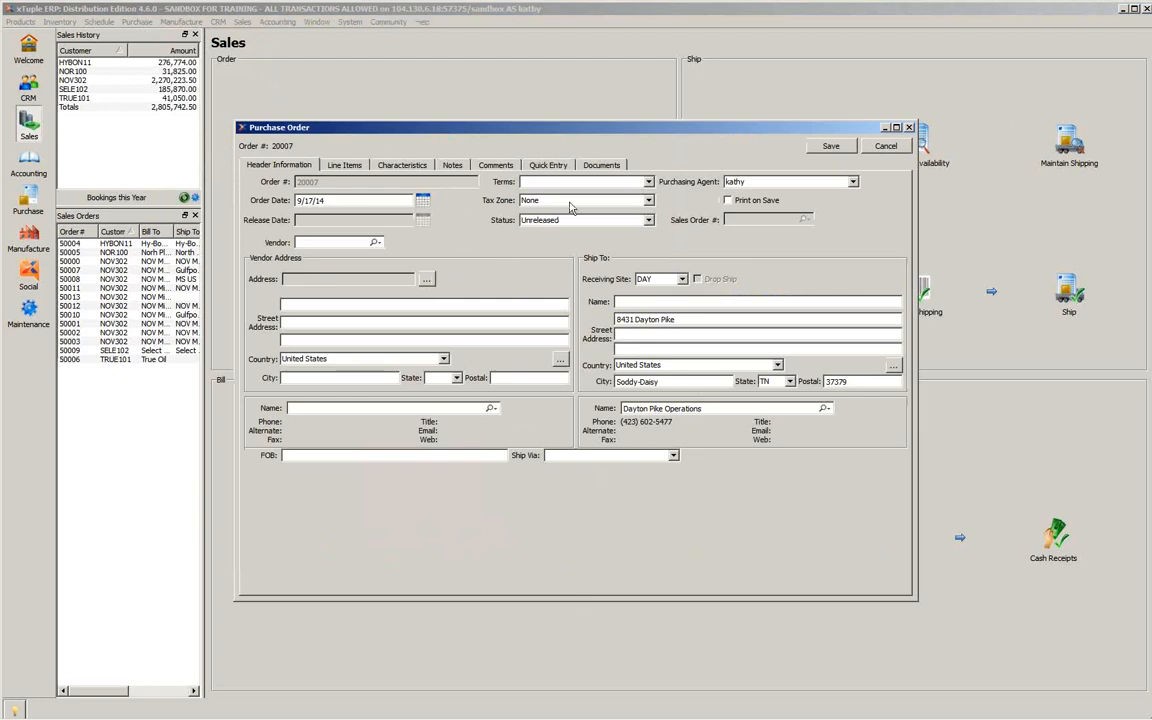
pyautogui.click(376, 242)
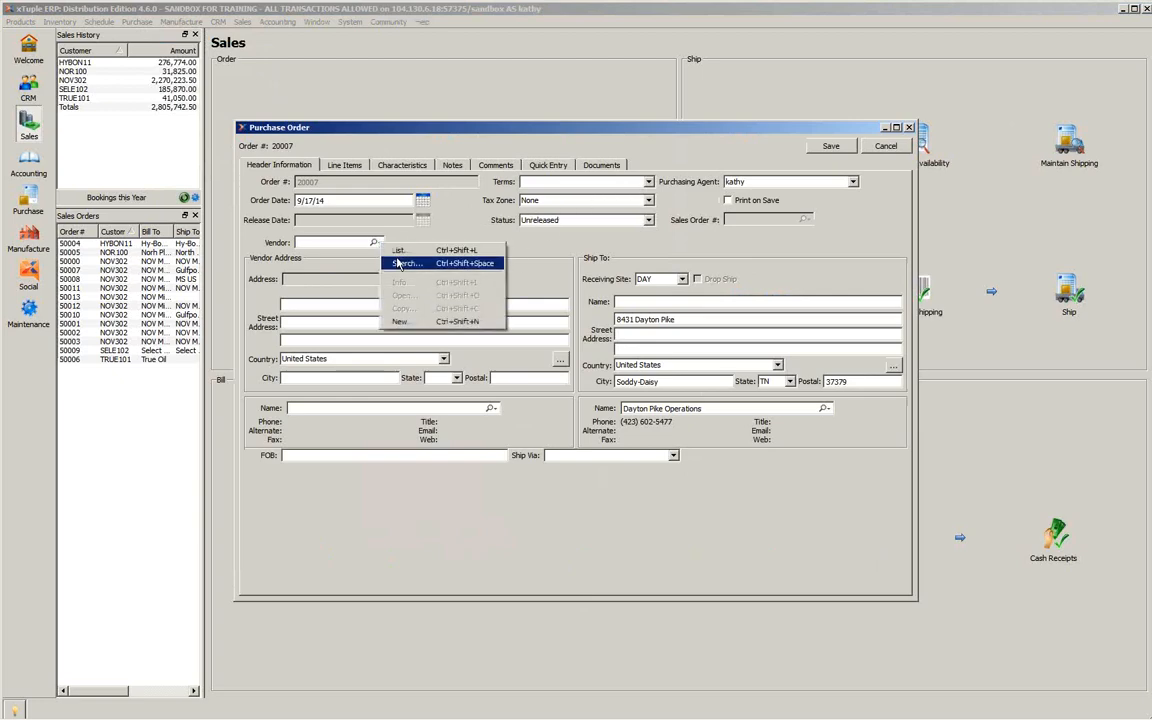
pyautogui.click(362, 237)
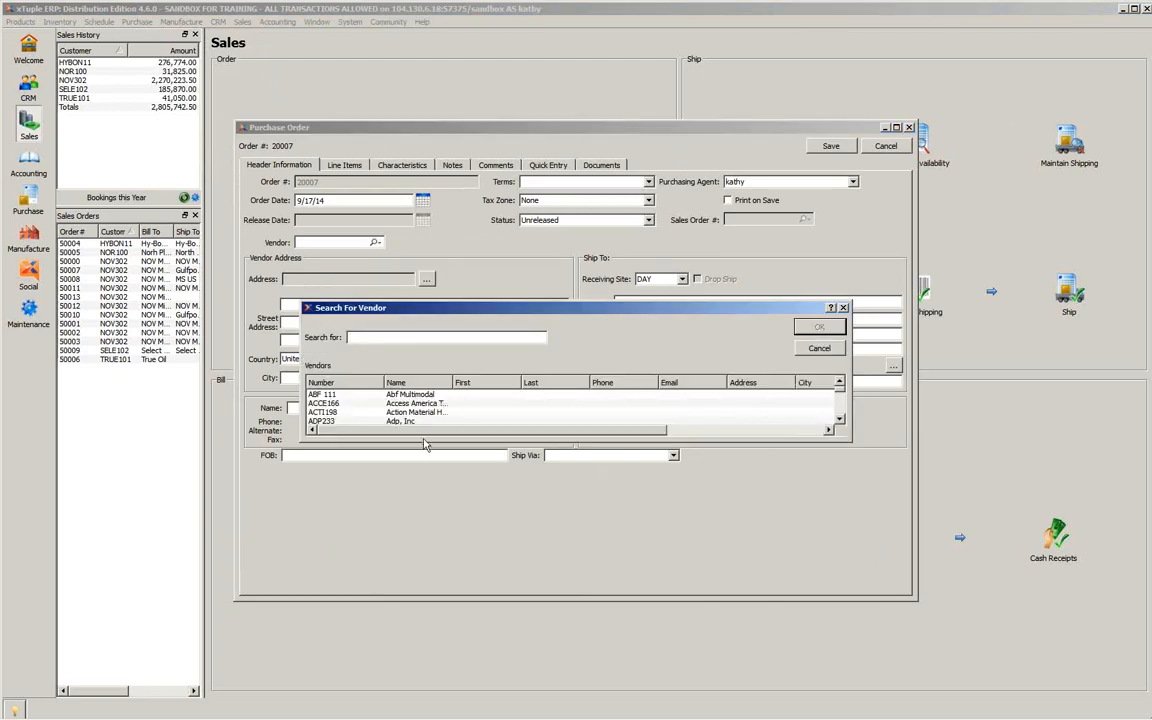
pyautogui.write('pip')
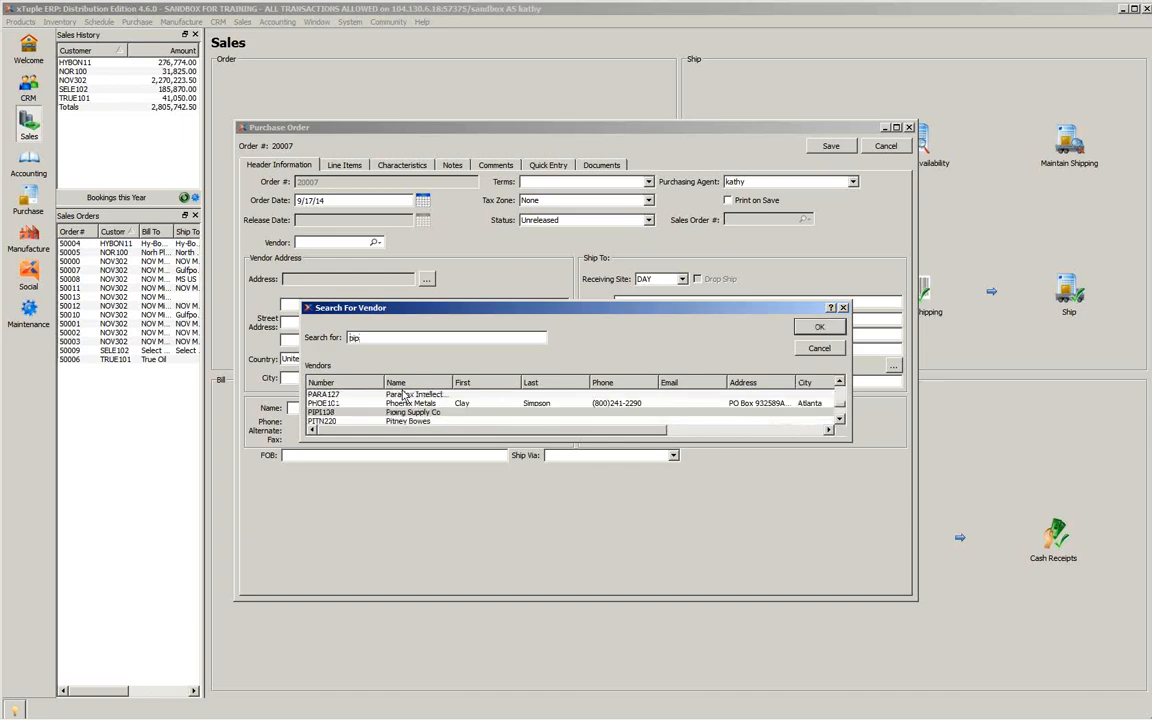
pyautogui.doubleClick(338, 412)
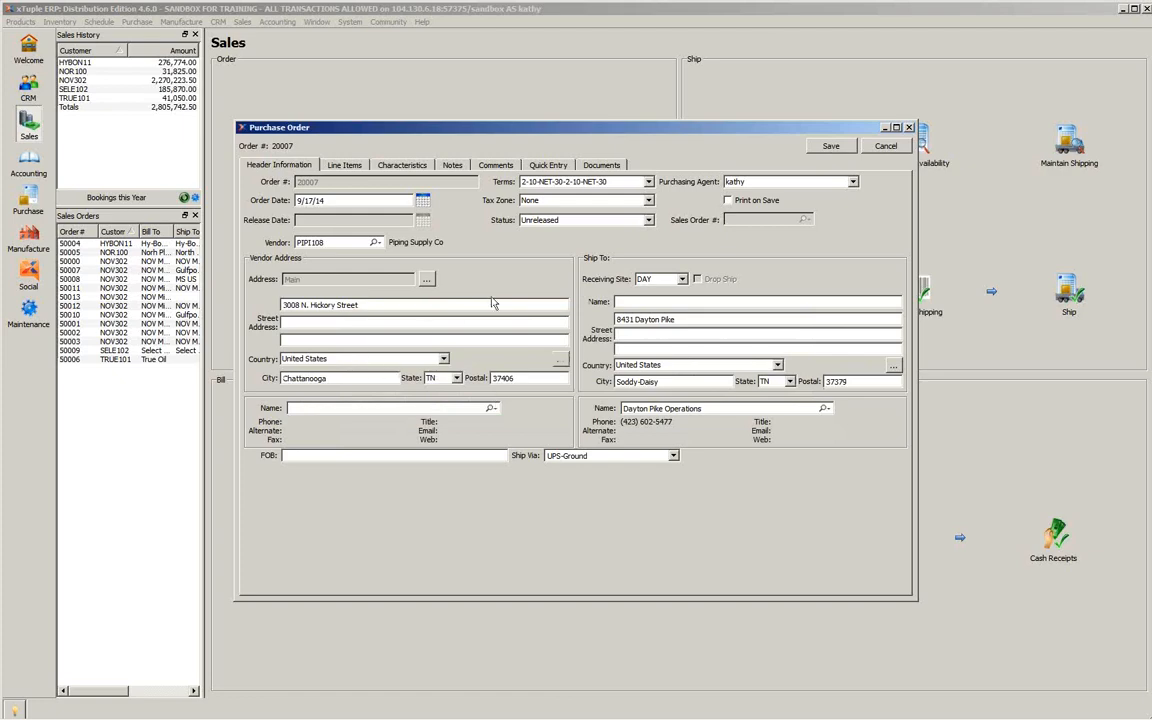
# Step: Add a line item to the purchase order for item 3012 with a quantity of 1 and a unit price of 10
pyautogui.click(350, 167)
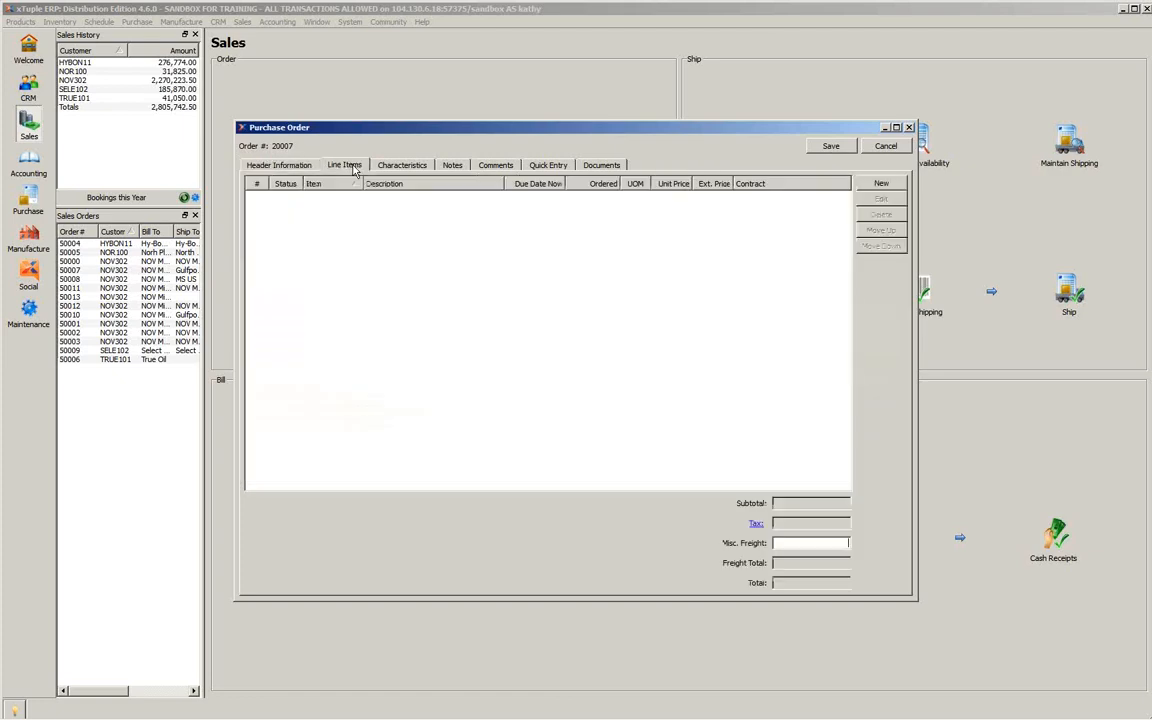
pyautogui.click(881, 185)
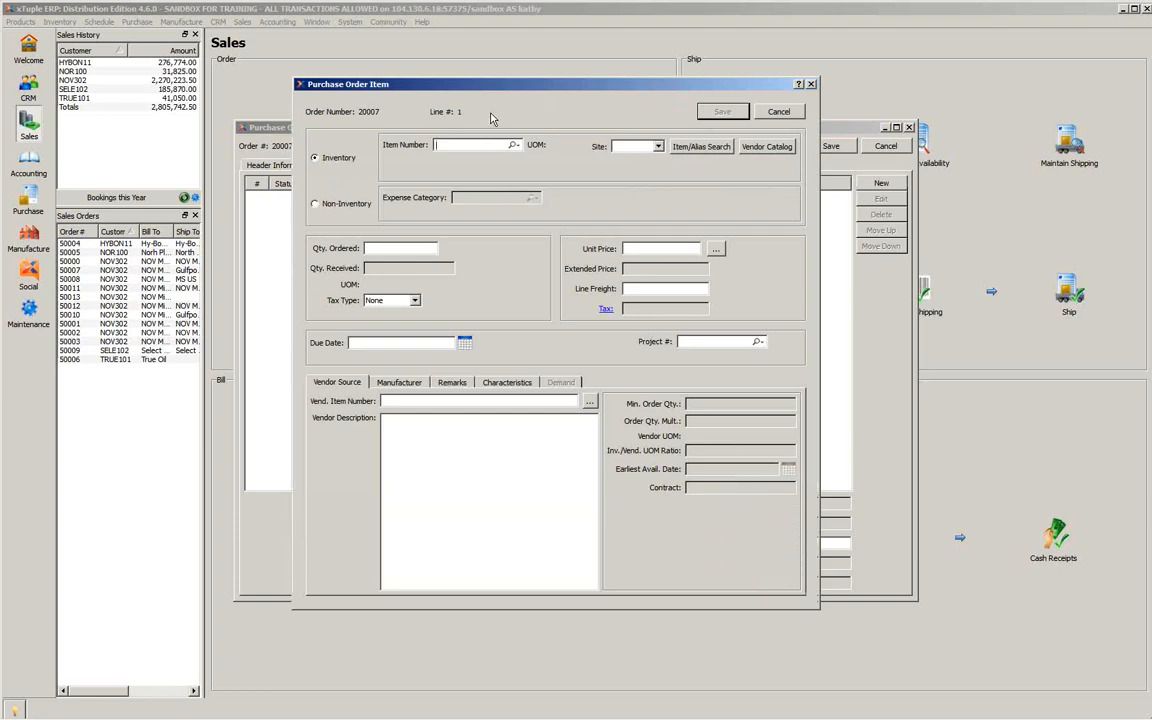
pyautogui.write('3')
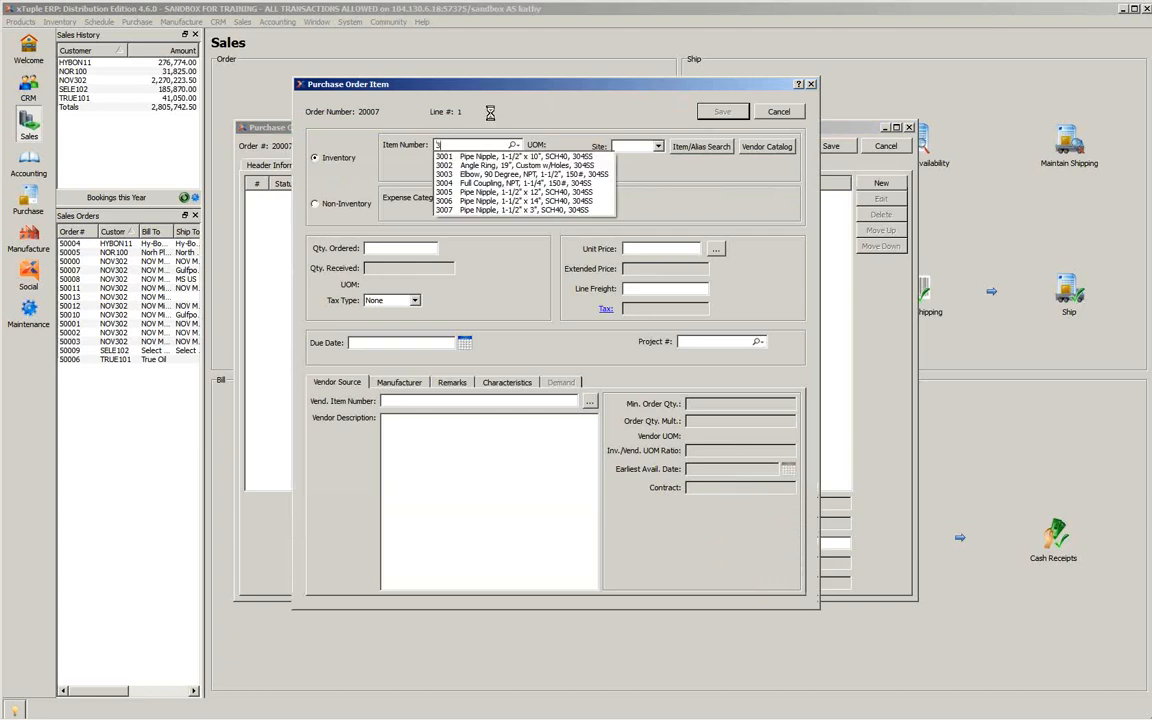
pyautogui.write('012')
pyautogui.press('Tab')
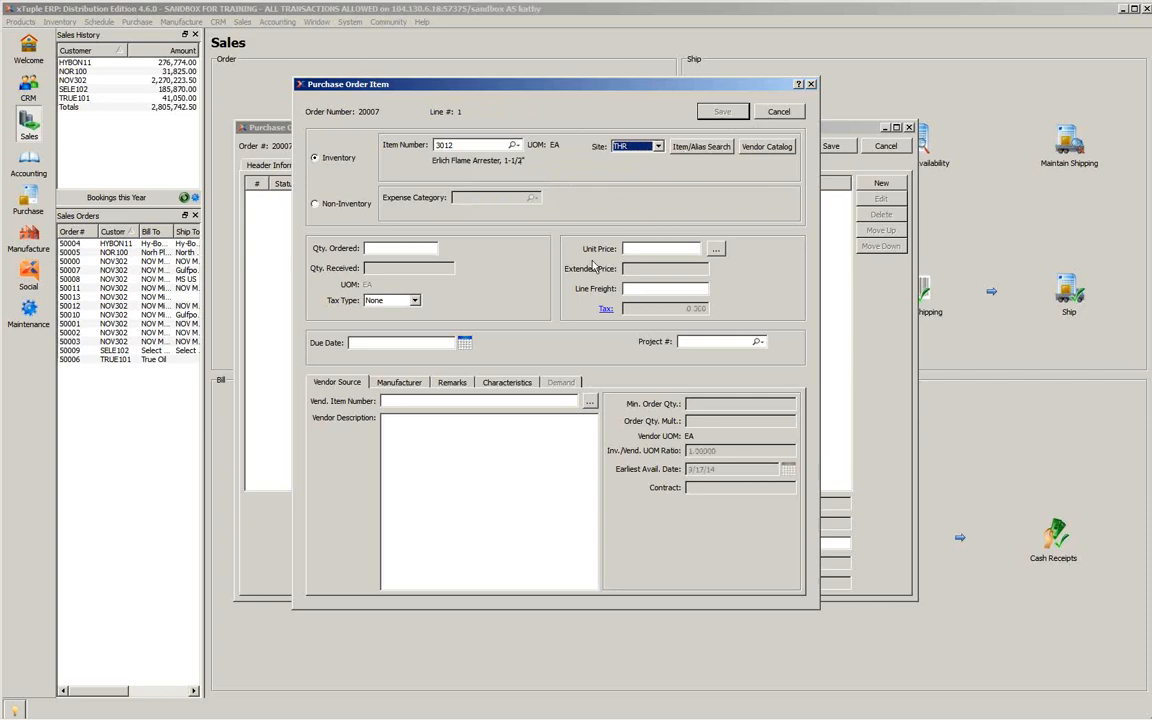
pyautogui.click(391, 249)
pyautogui.write('1')
pyautogui.press('Tab')
pyautogui.click(678, 248)
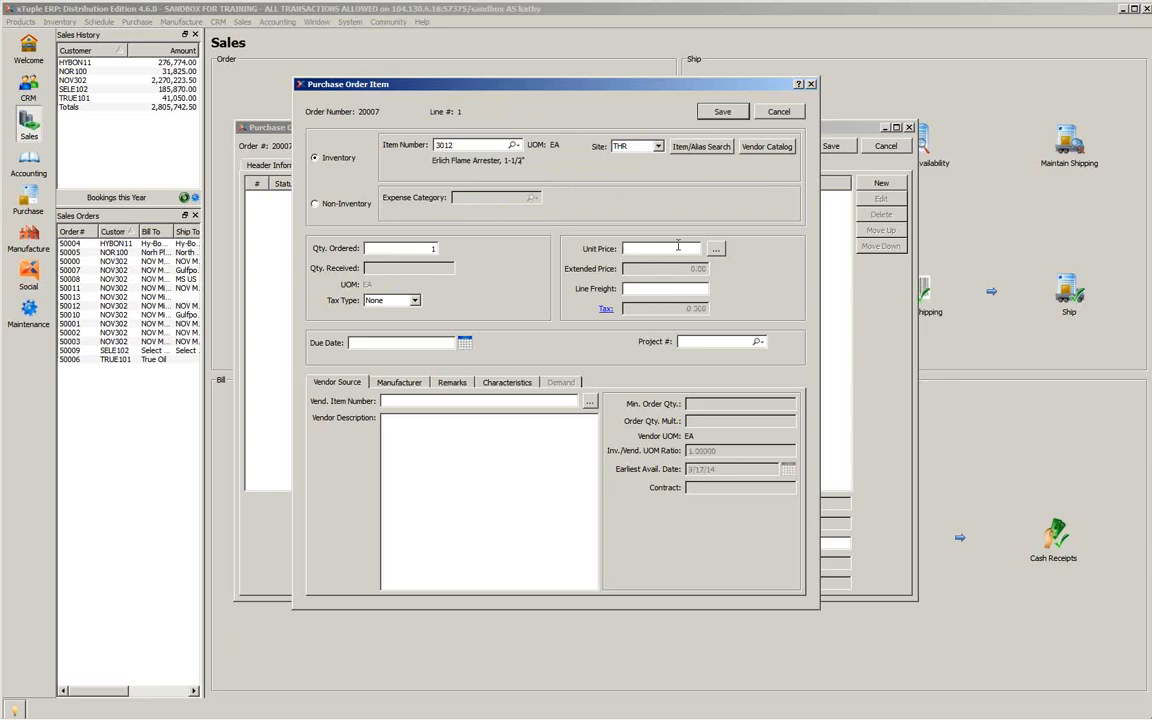
pyautogui.write('10')
pyautogui.press('Tab')
# Step: Set the line item's due date to 9/18/14 and save the line, creating an item source for this item and vendor
pyautogui.click(724, 111)
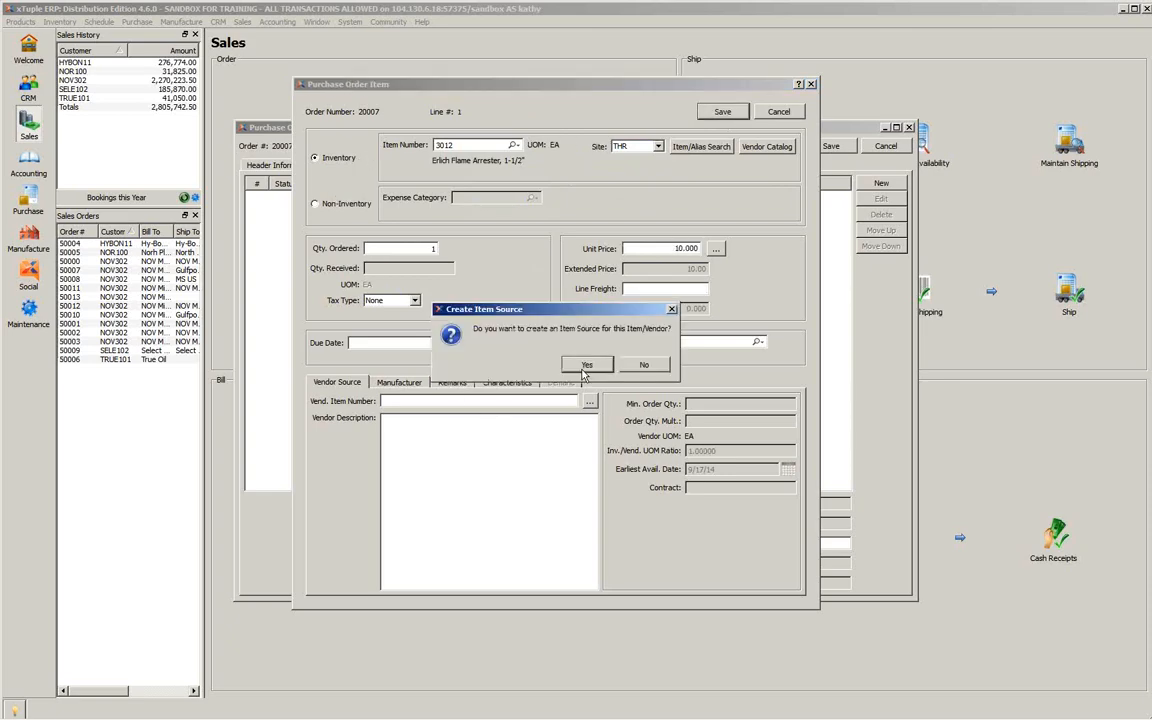
pyautogui.click(587, 366)
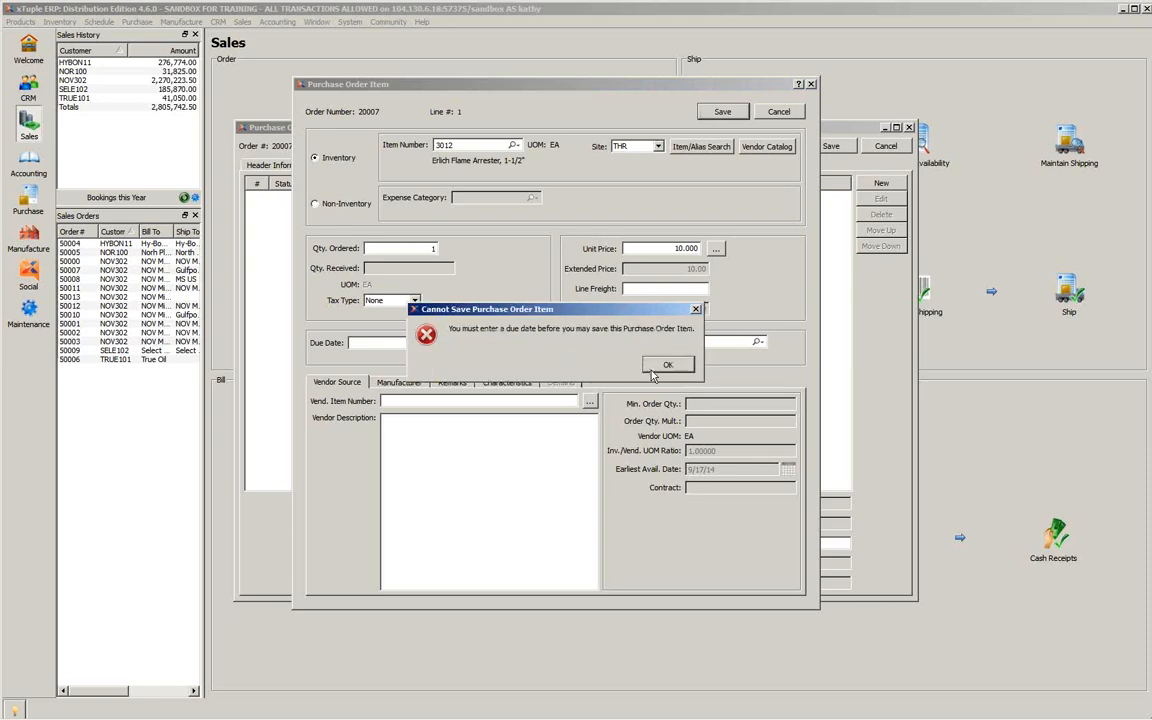
pyautogui.click(653, 369)
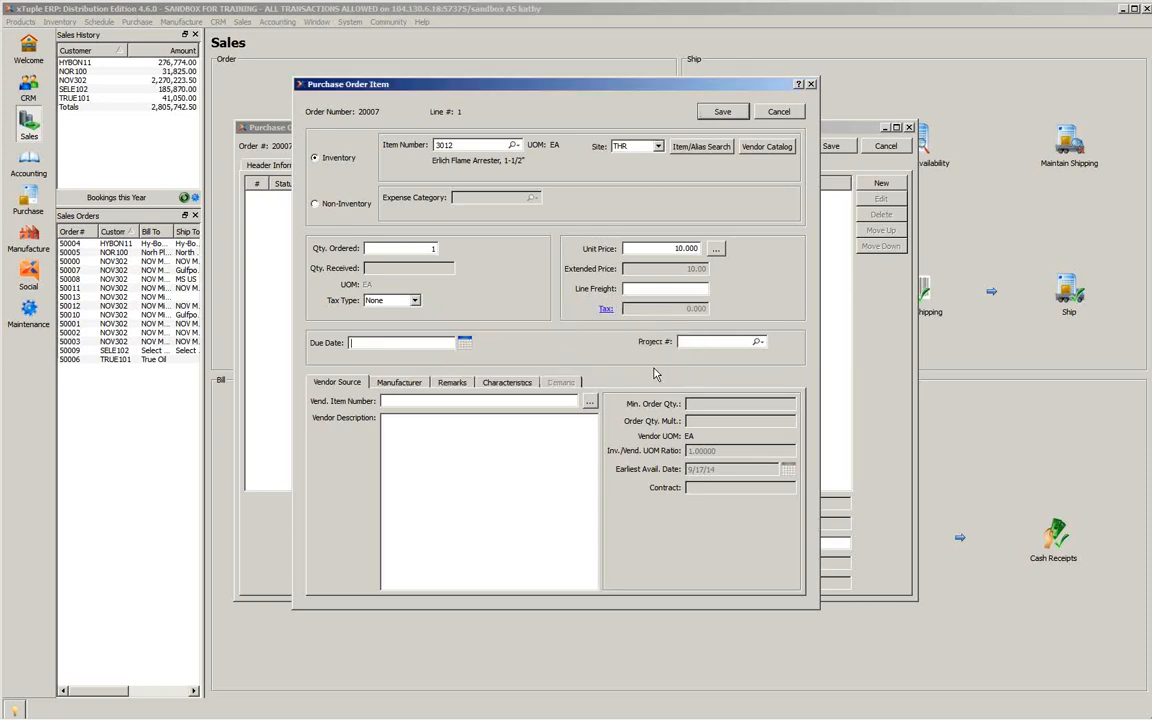
pyautogui.click(464, 346)
pyautogui.click(362, 318)
pyautogui.click(722, 111)
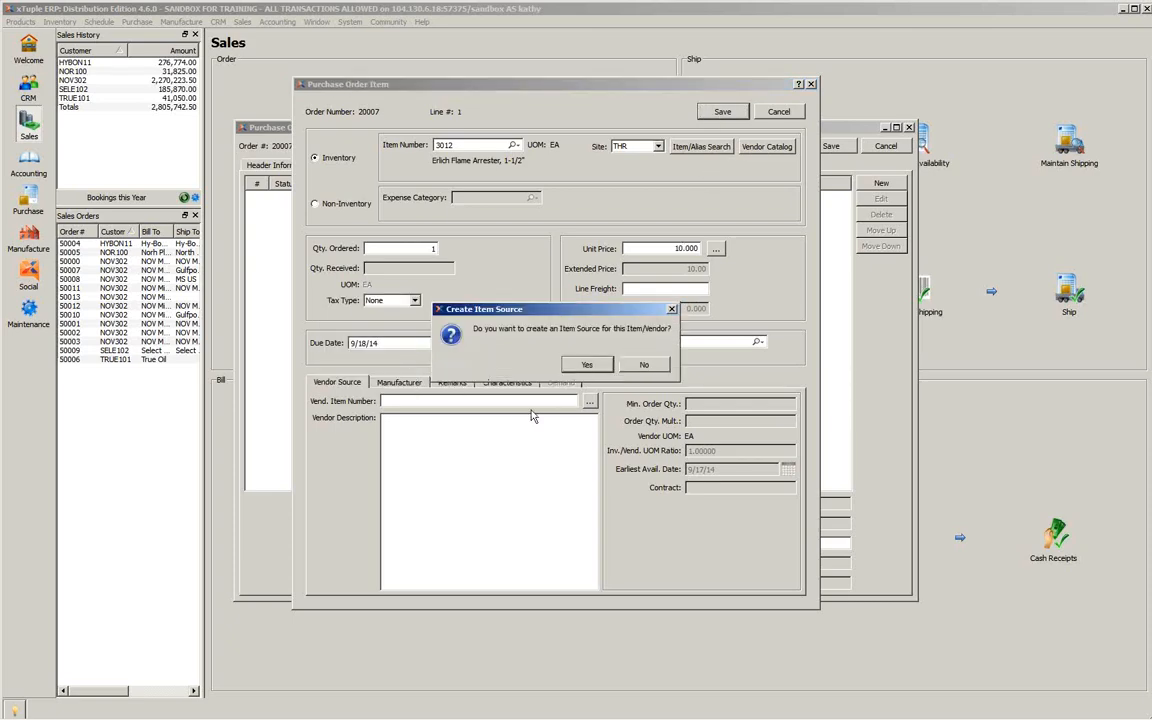
pyautogui.click(586, 366)
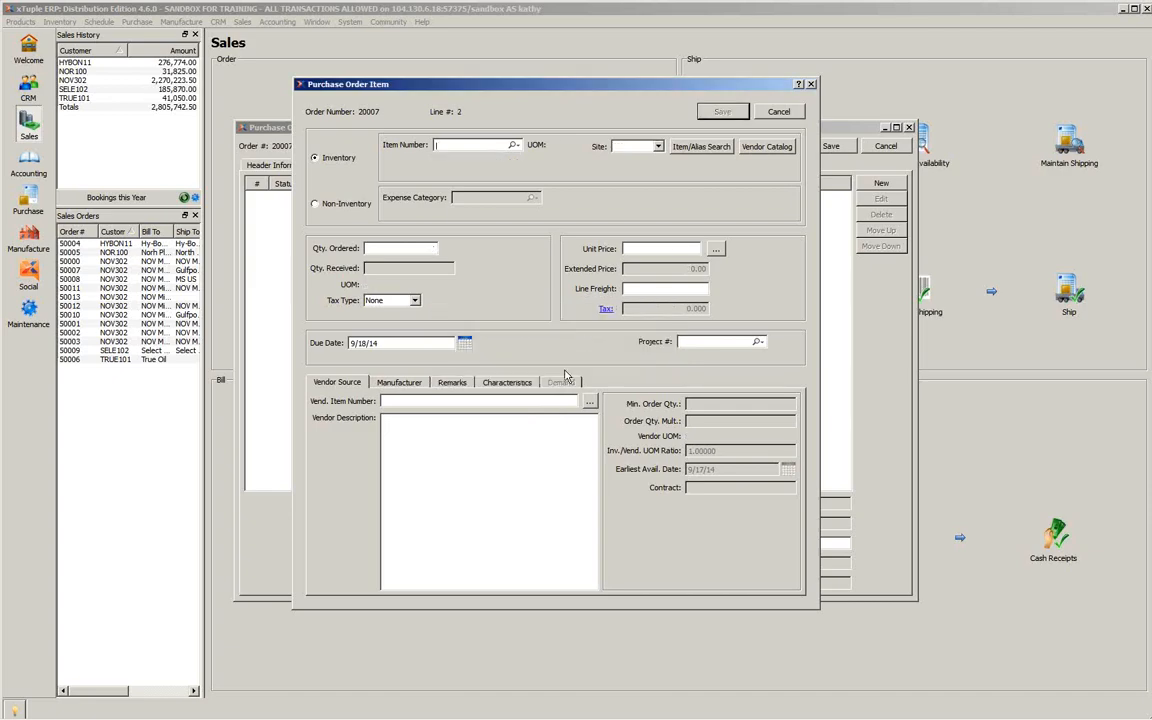
# Step: Discard the blank second line, save the Piping Supply Co purchase order, and cancel the next blank order
pyautogui.click(777, 111)
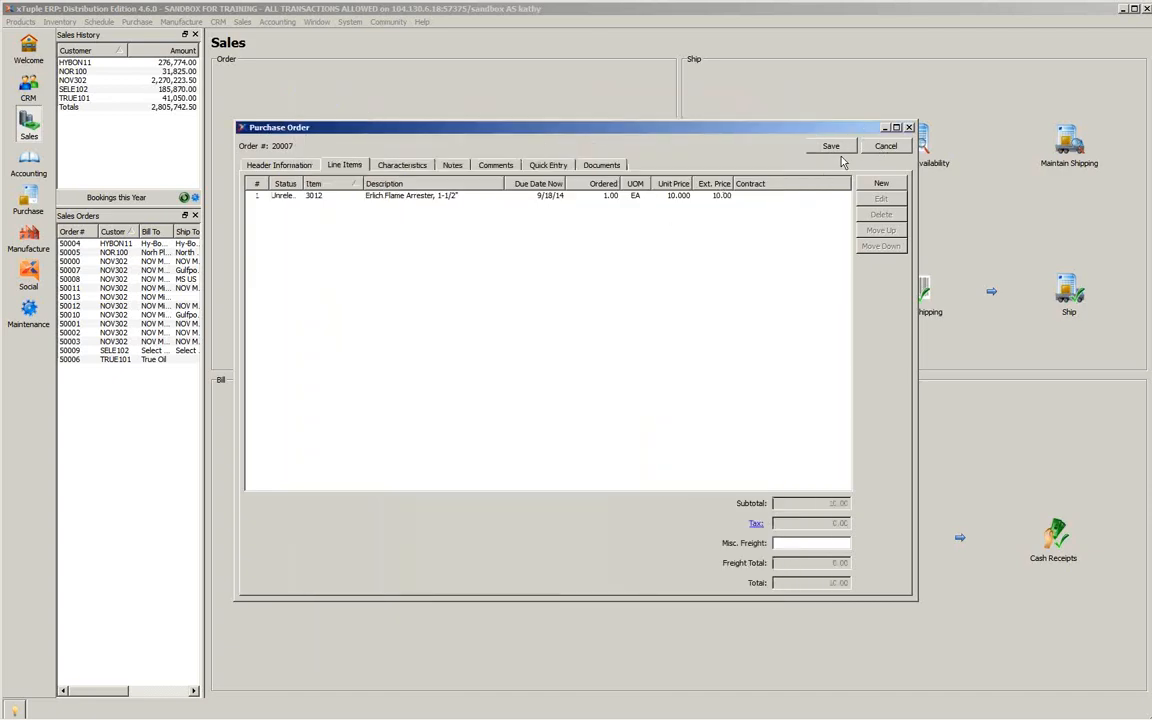
pyautogui.click(829, 145)
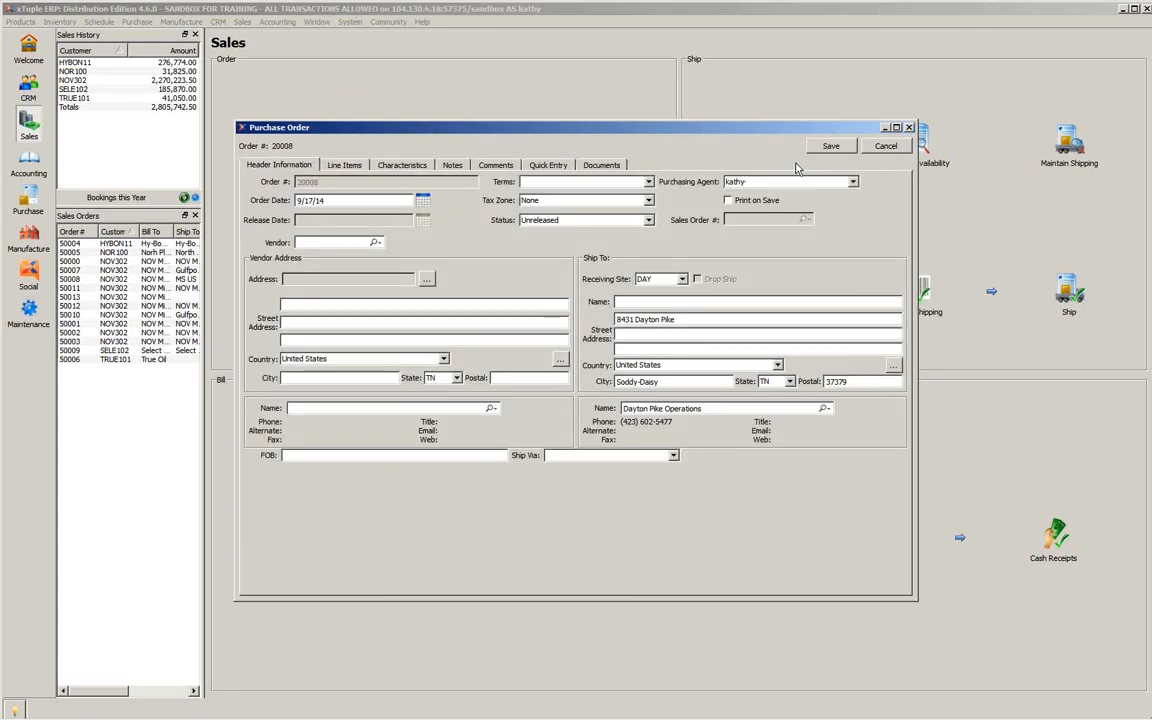
pyautogui.click(885, 146)
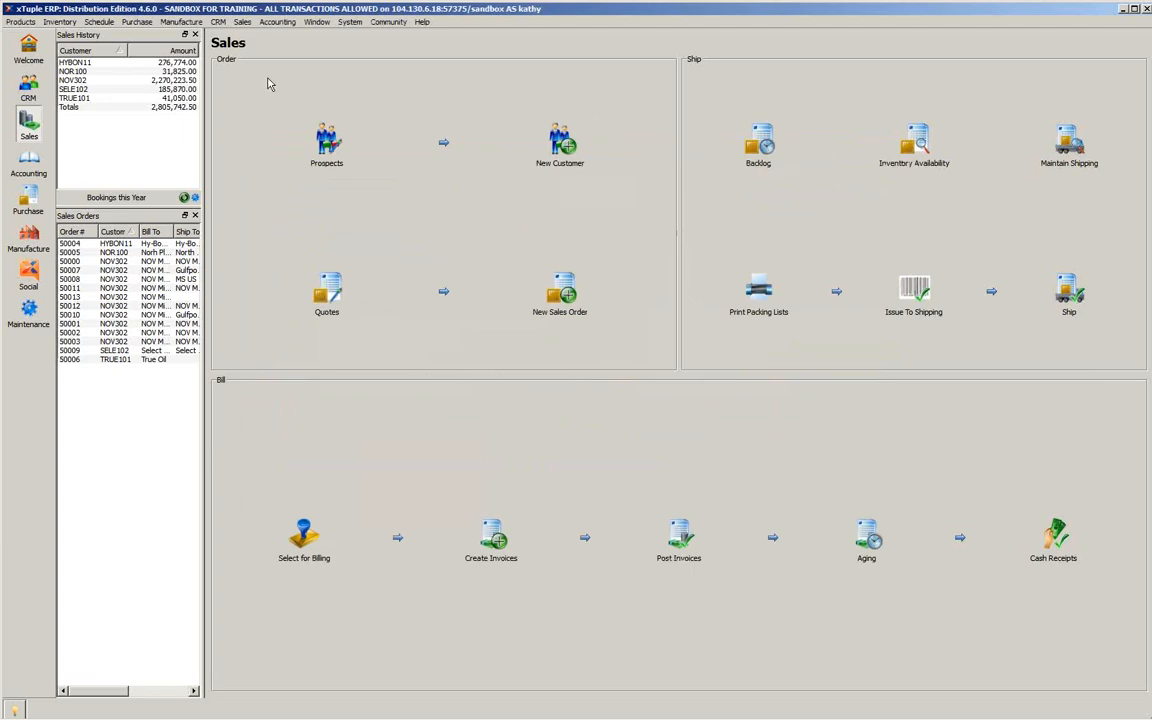
# Step: Look for the new purchase order among the orders available for a new receipt, and cancel the receipt
pyautogui.click(64, 22)
pyautogui.moveTo(58, 70)
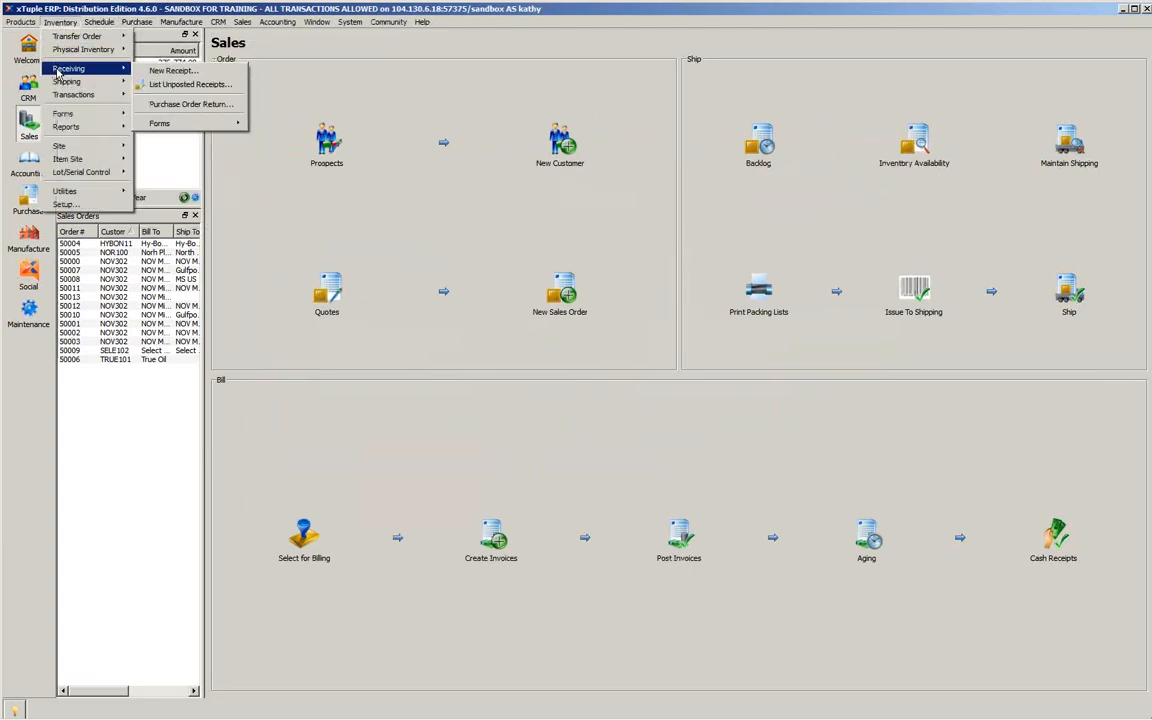
pyautogui.click(152, 70)
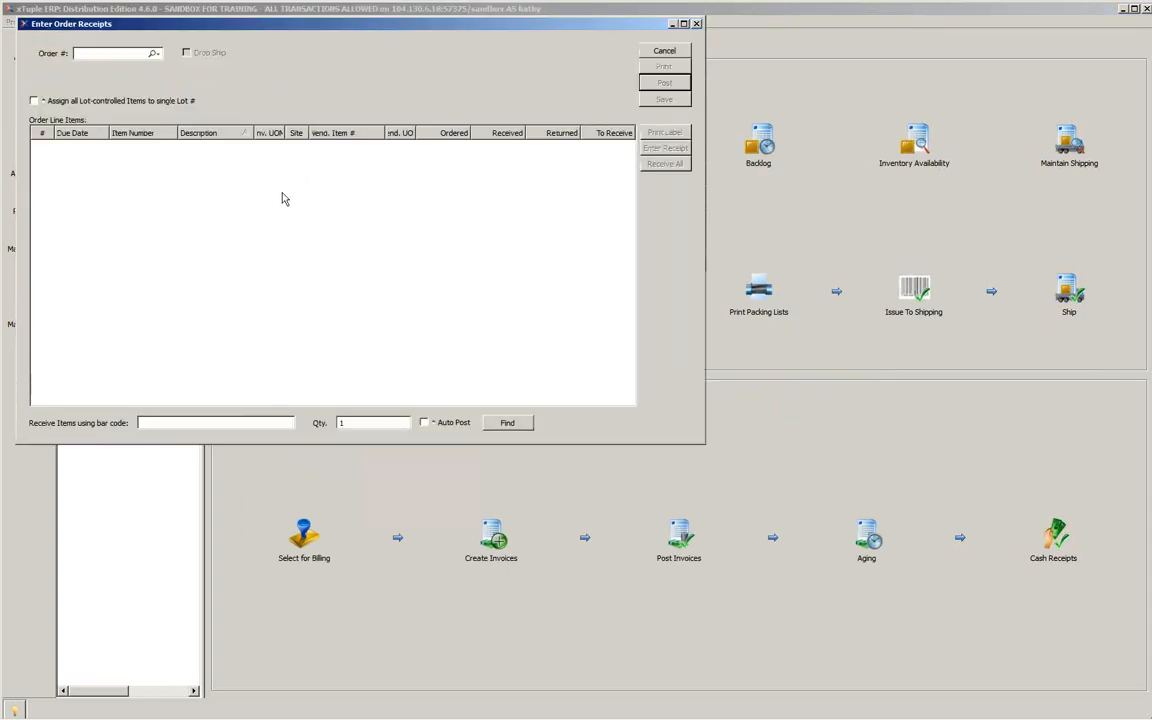
pyautogui.click(153, 53)
pyautogui.click(172, 62)
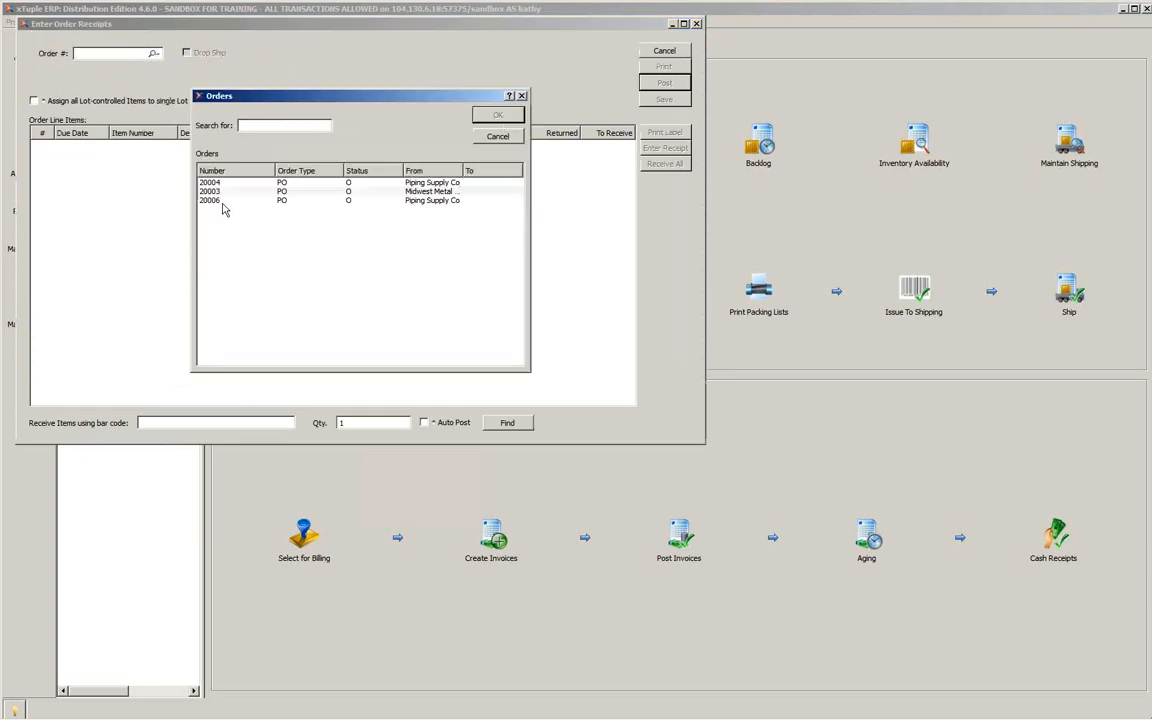
pyautogui.click(490, 136)
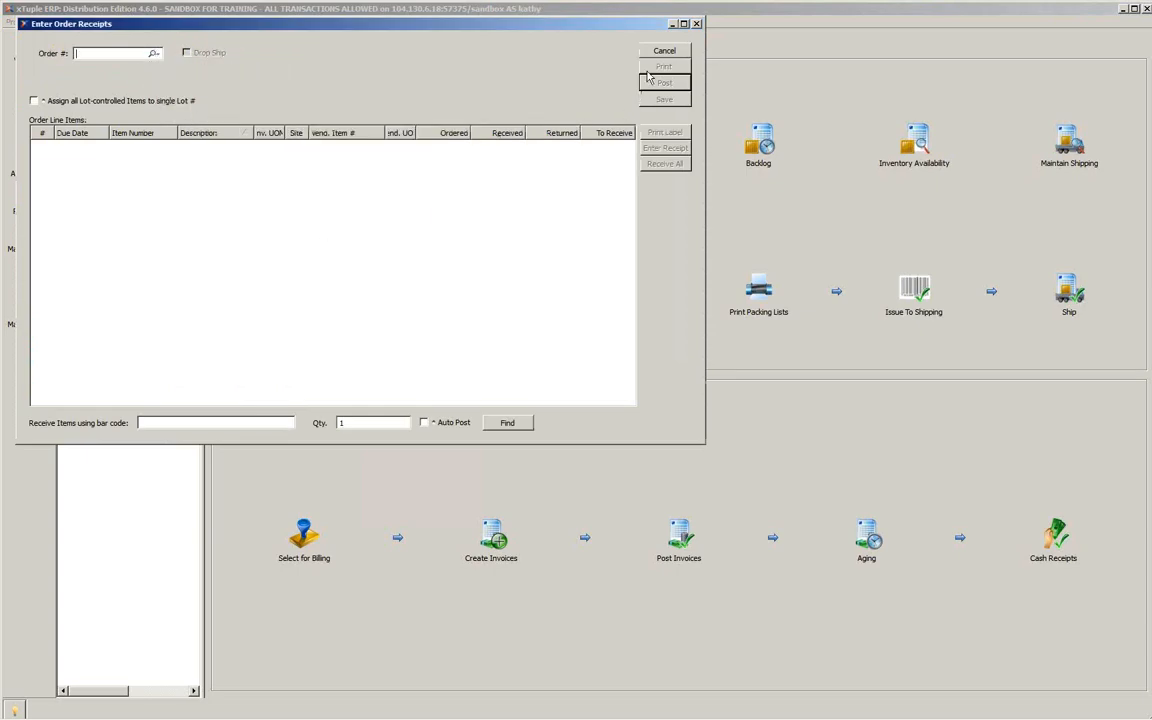
pyautogui.click(664, 52)
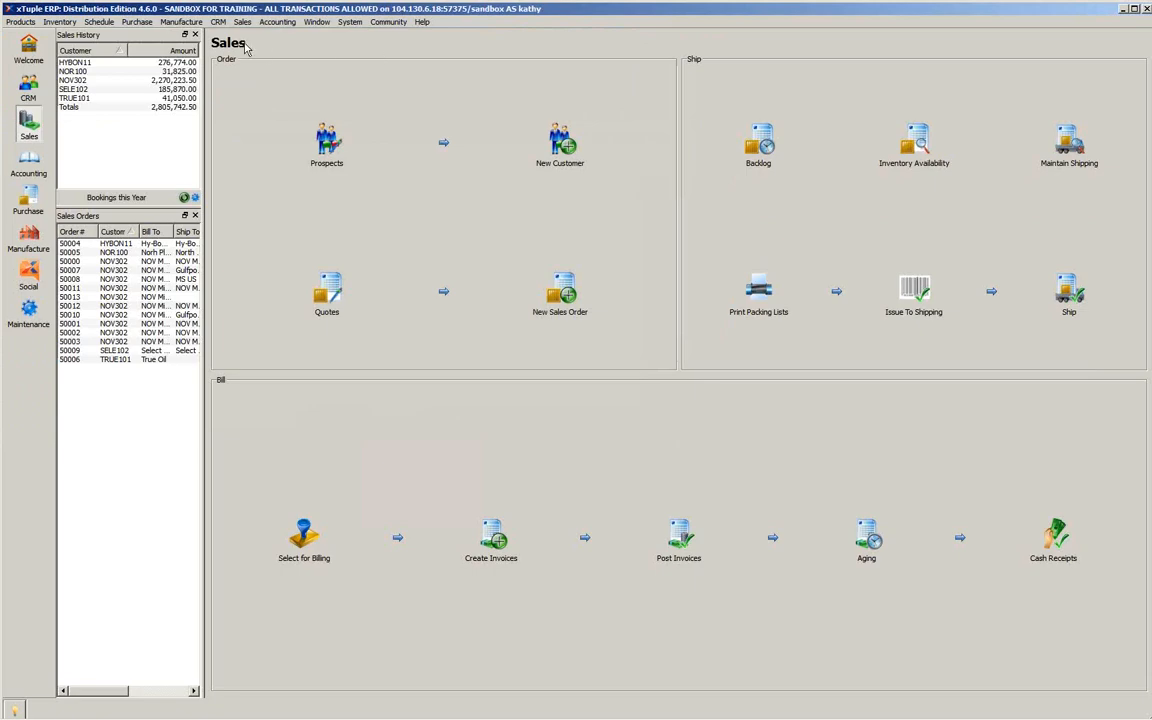
# Step: Change the new Piping Supply Co purchase order's status from the unreleased orders list to Open, save it, and close the list
pyautogui.click(142, 23)
pyautogui.moveTo(157, 49)
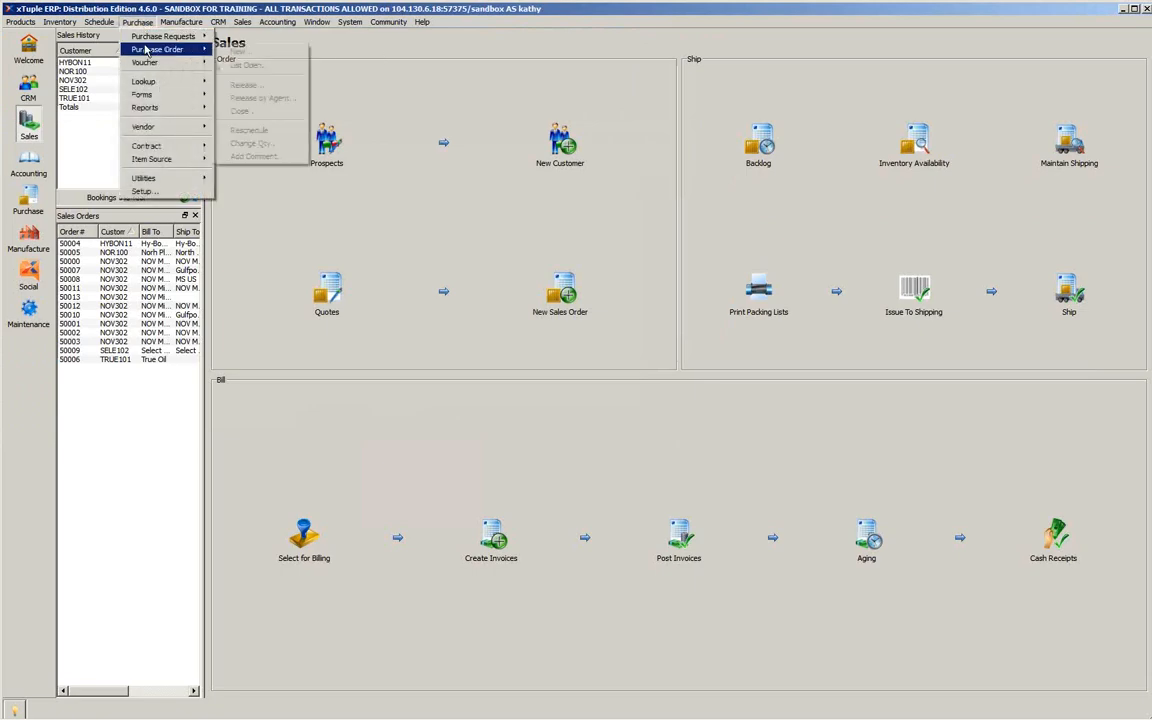
pyautogui.click(249, 65)
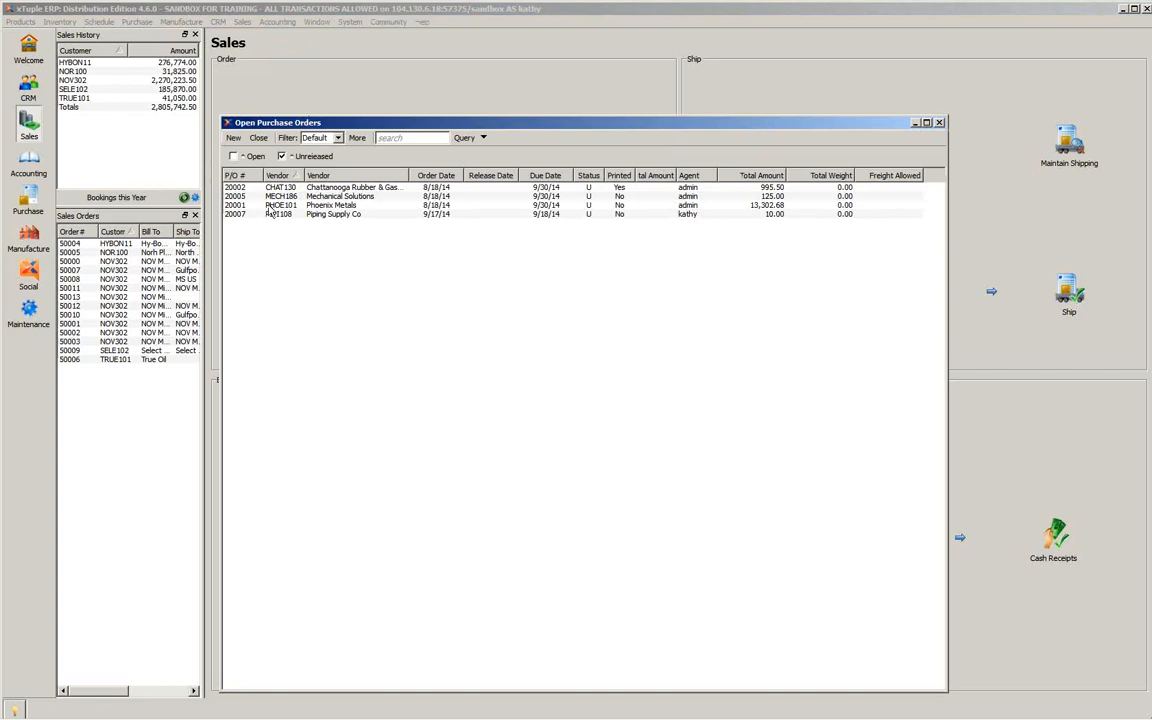
pyautogui.click(281, 215)
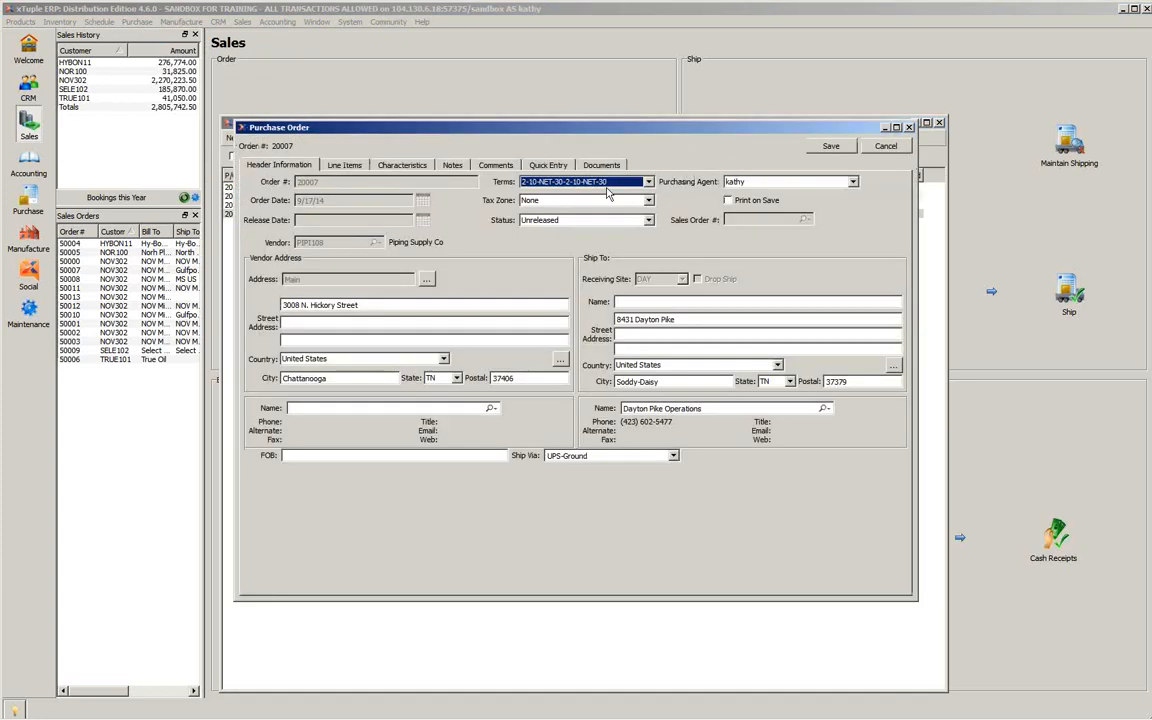
pyautogui.click(580, 219)
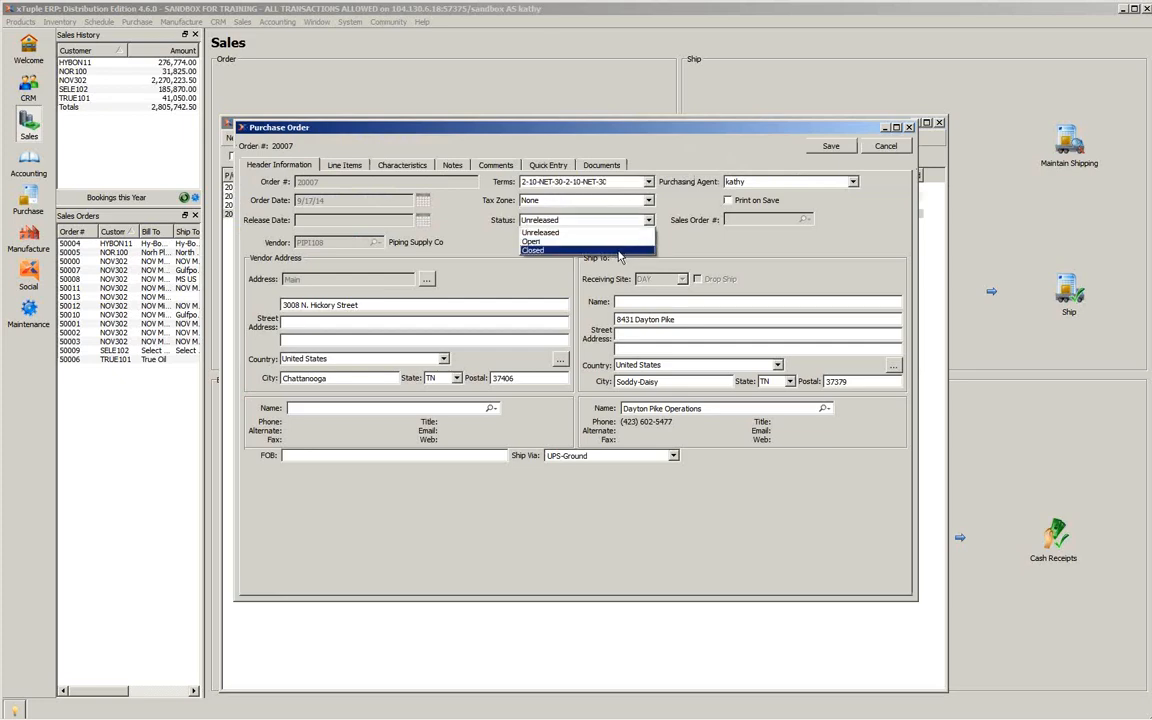
pyautogui.click(612, 242)
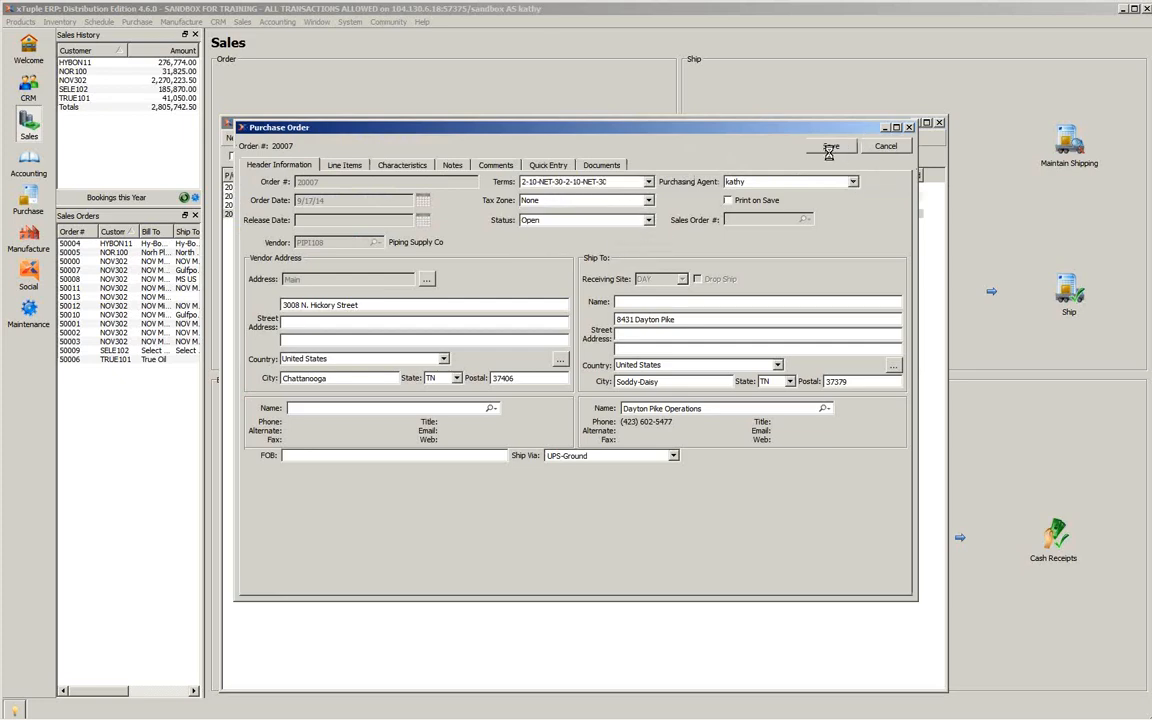
pyautogui.click(908, 128)
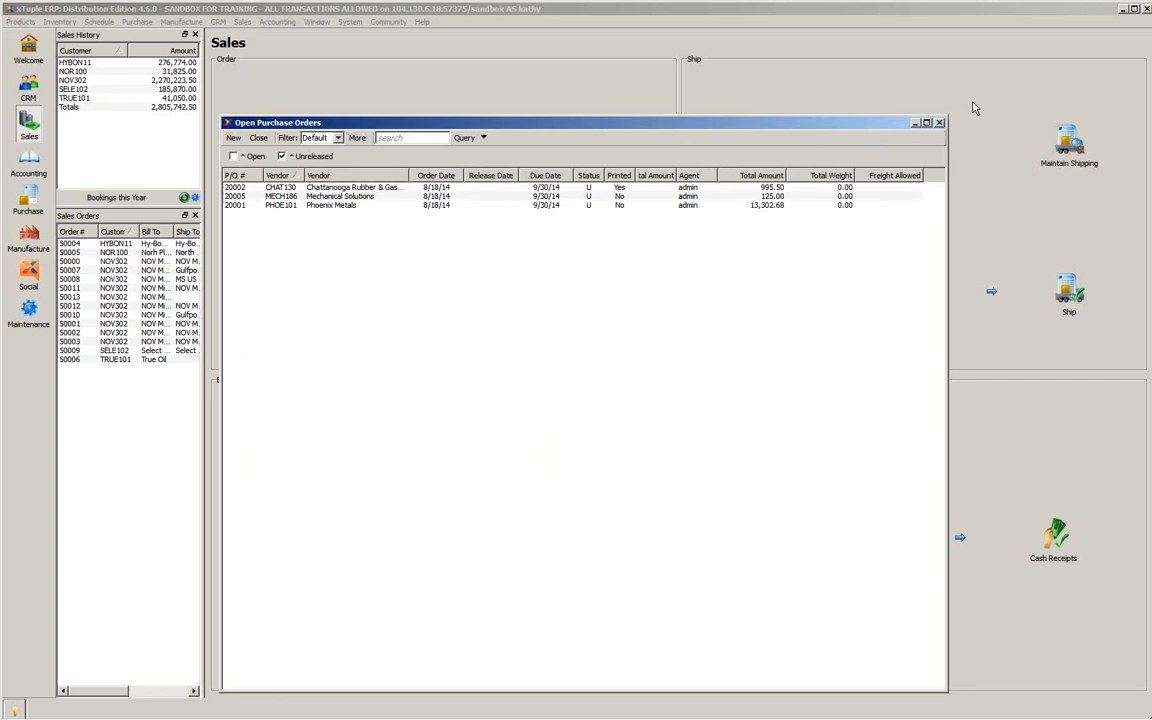
pyautogui.click(939, 122)
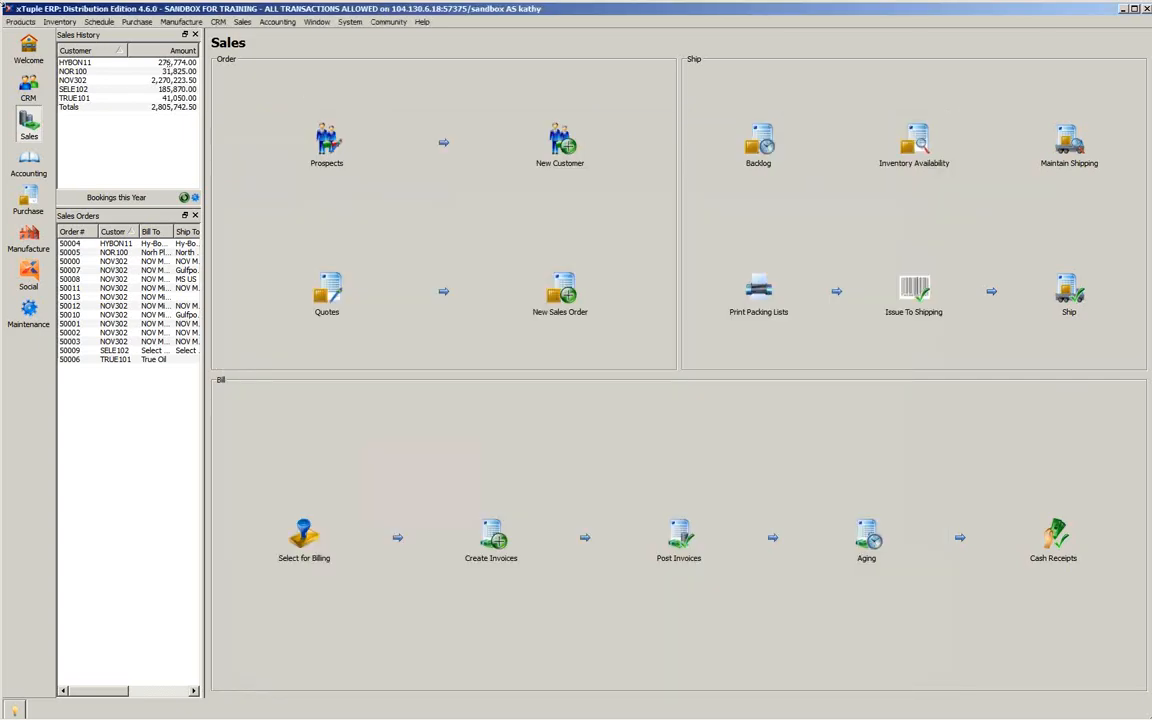
# Step: Start a new receipt for the newly released Piping Supply Co purchase order and receive the full quantity of item 3012
pyautogui.click(60, 21)
pyautogui.moveTo(128, 66)
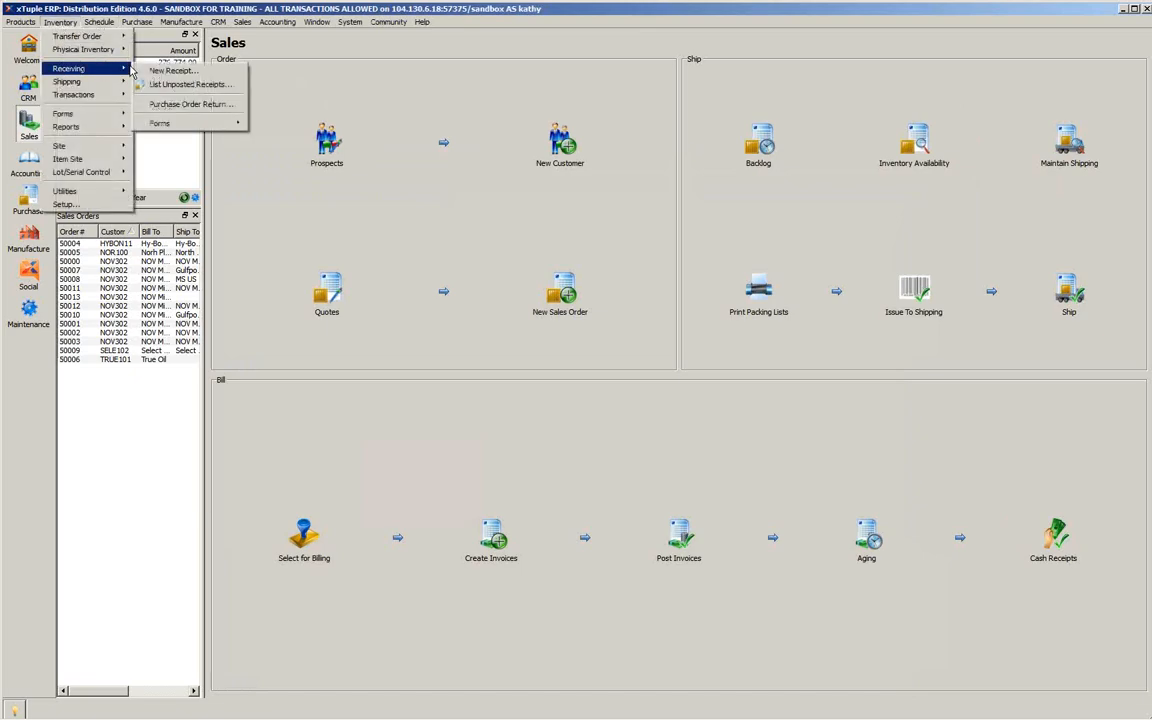
pyautogui.click(180, 72)
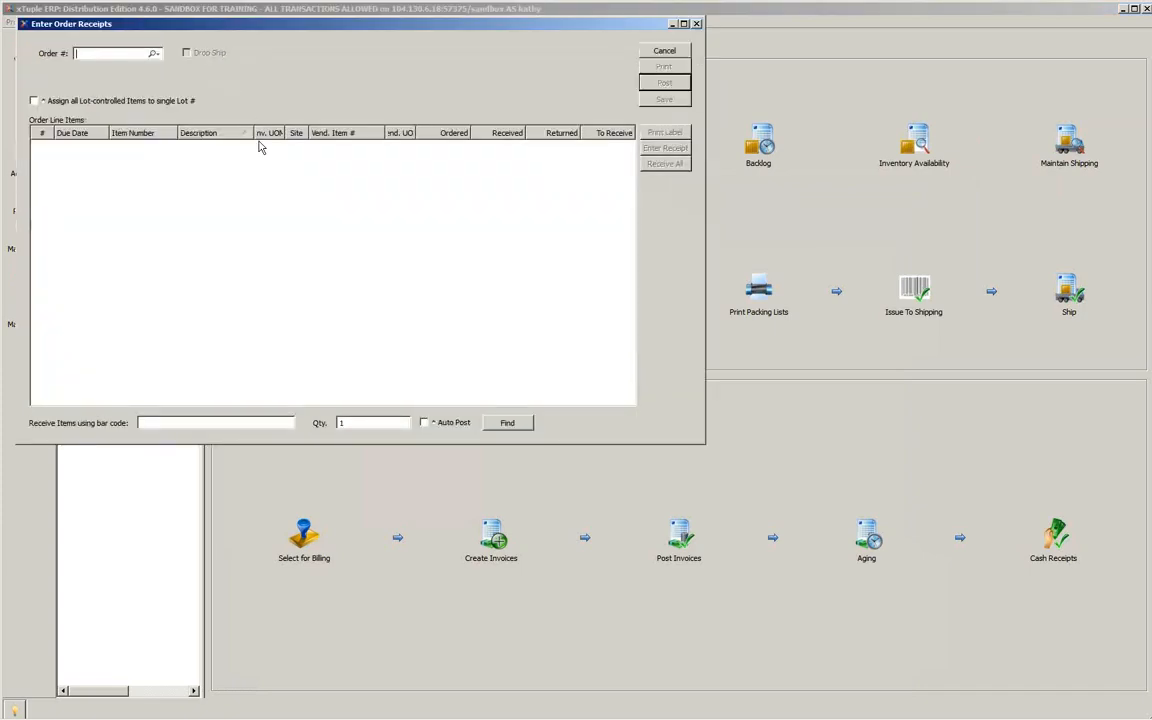
pyautogui.click(153, 55)
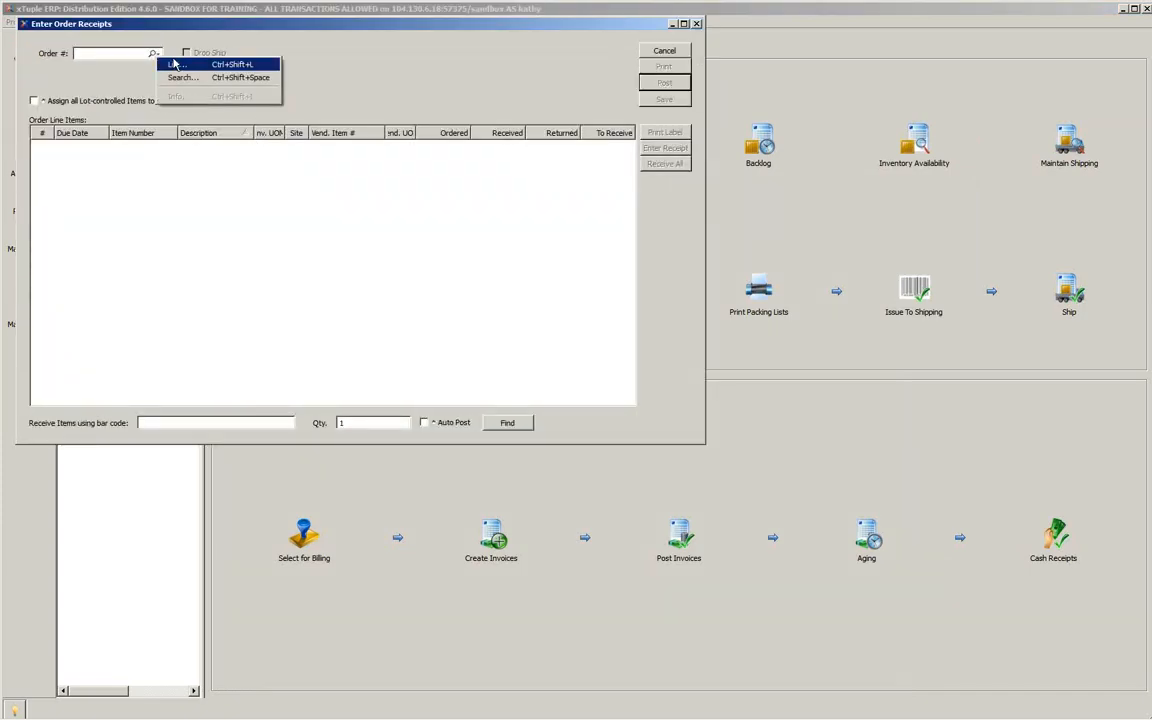
pyautogui.click(172, 67)
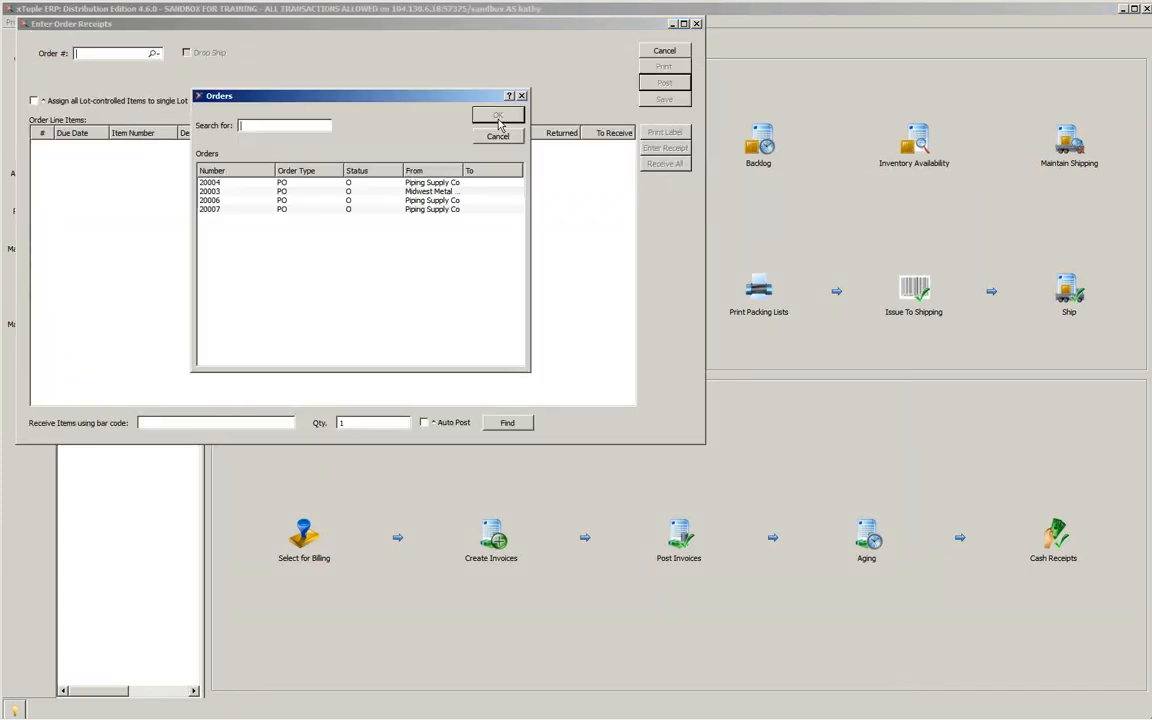
pyautogui.doubleClick(217, 212)
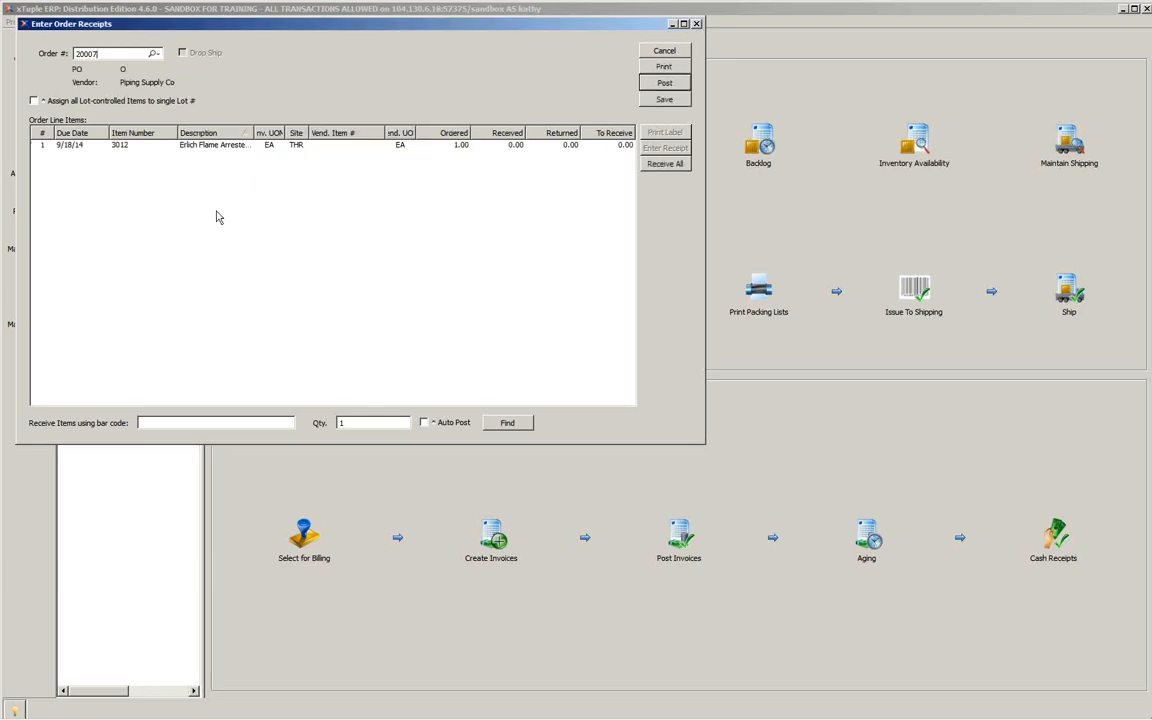
pyautogui.click(216, 145)
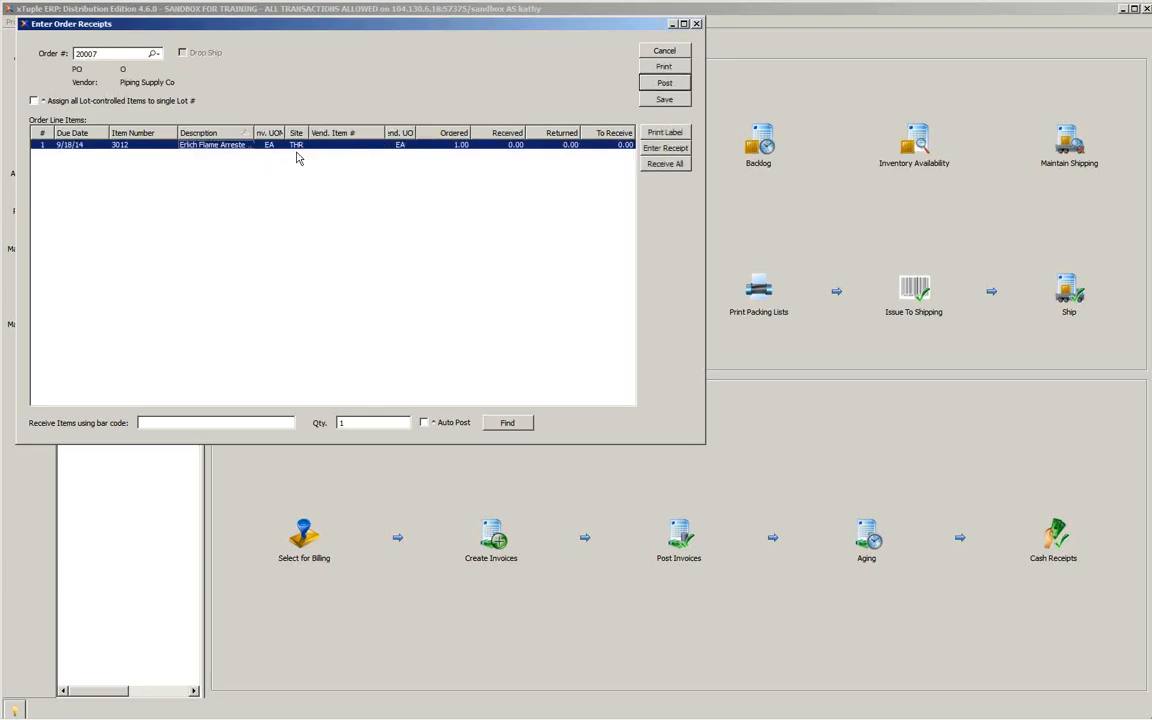
pyautogui.click(658, 167)
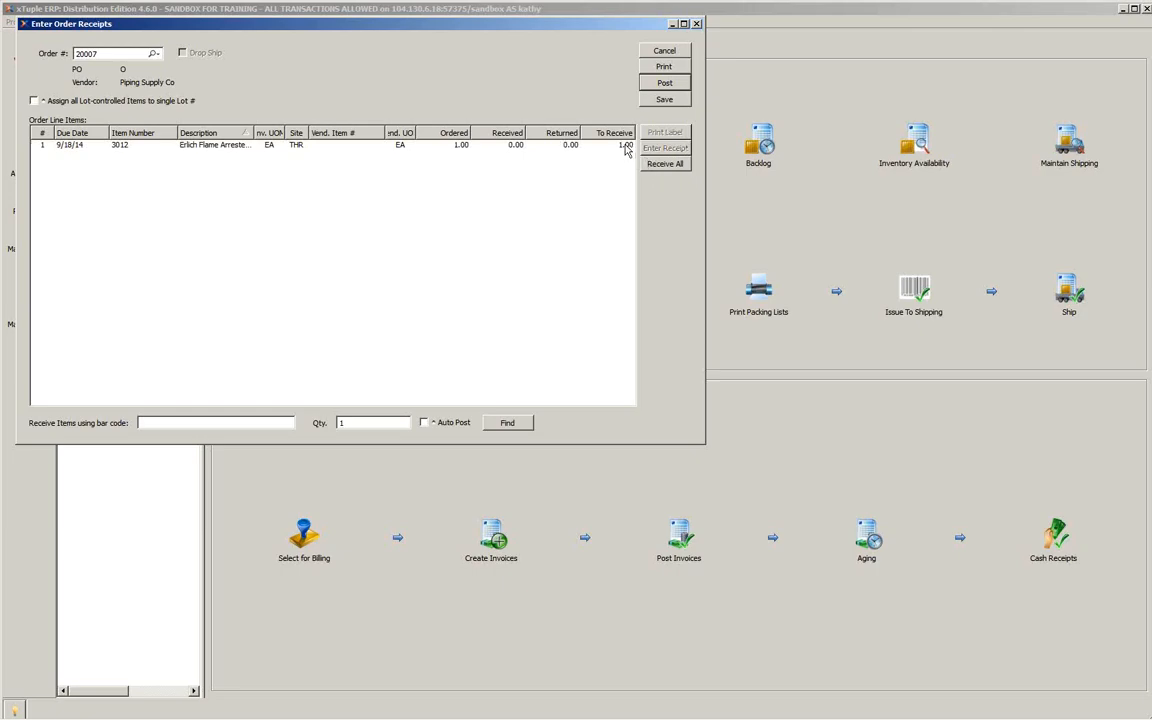
# Step: Post the receipt, trying an extra serial number SN20102 before accepting SN20101 for item 3012, and close receipt entry
pyautogui.click(665, 84)
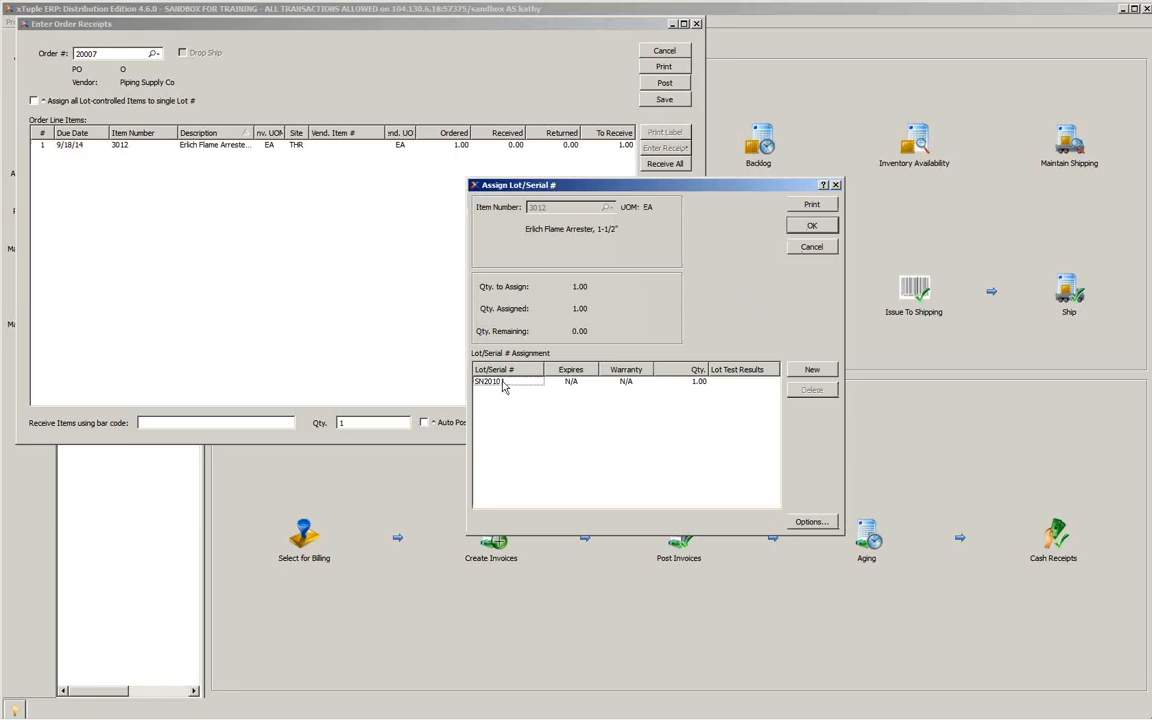
pyautogui.click(503, 385)
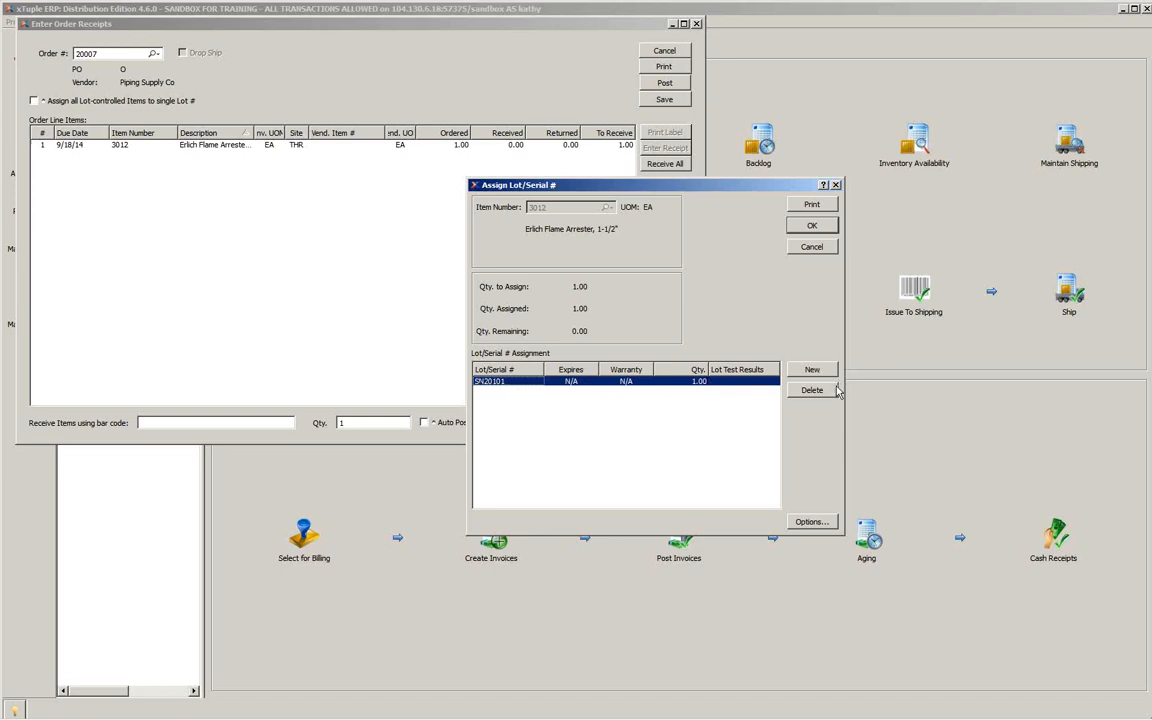
pyautogui.click(816, 371)
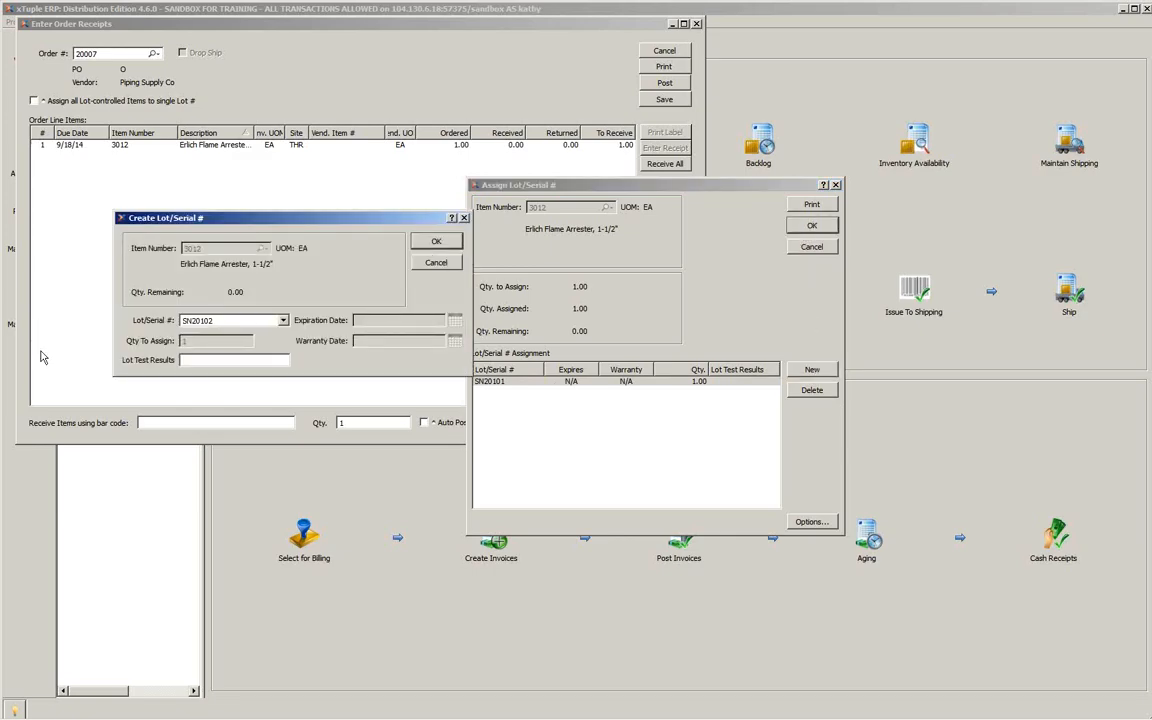
pyautogui.click(436, 241)
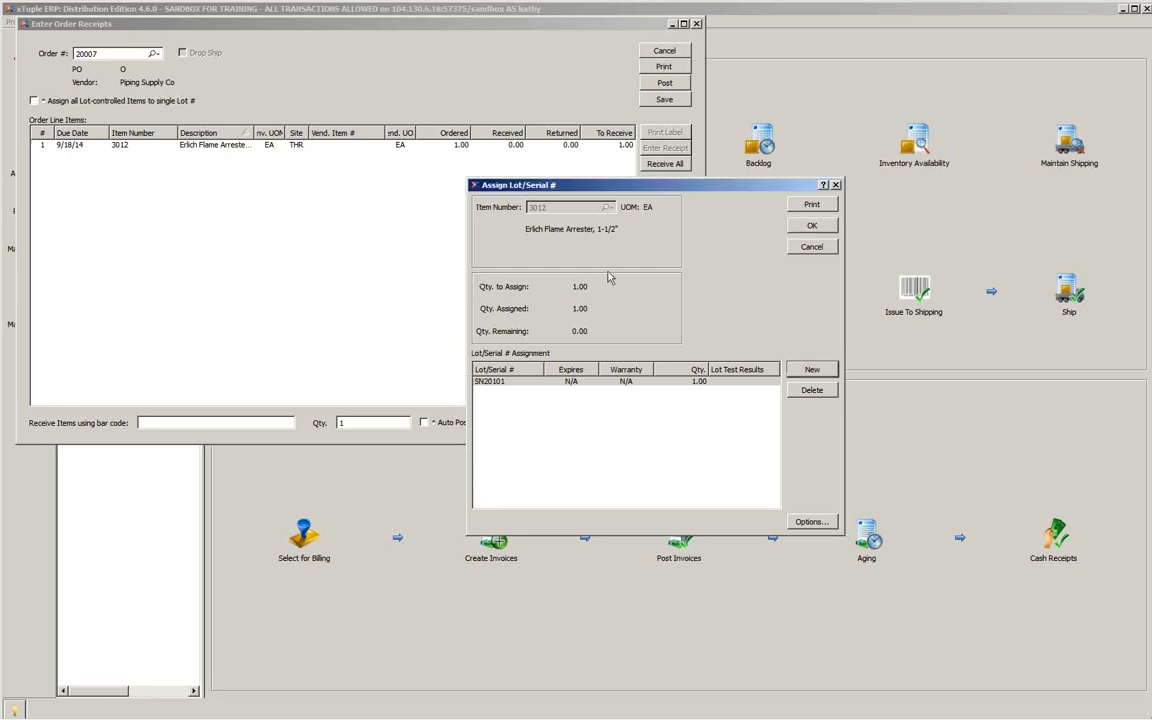
pyautogui.click(822, 228)
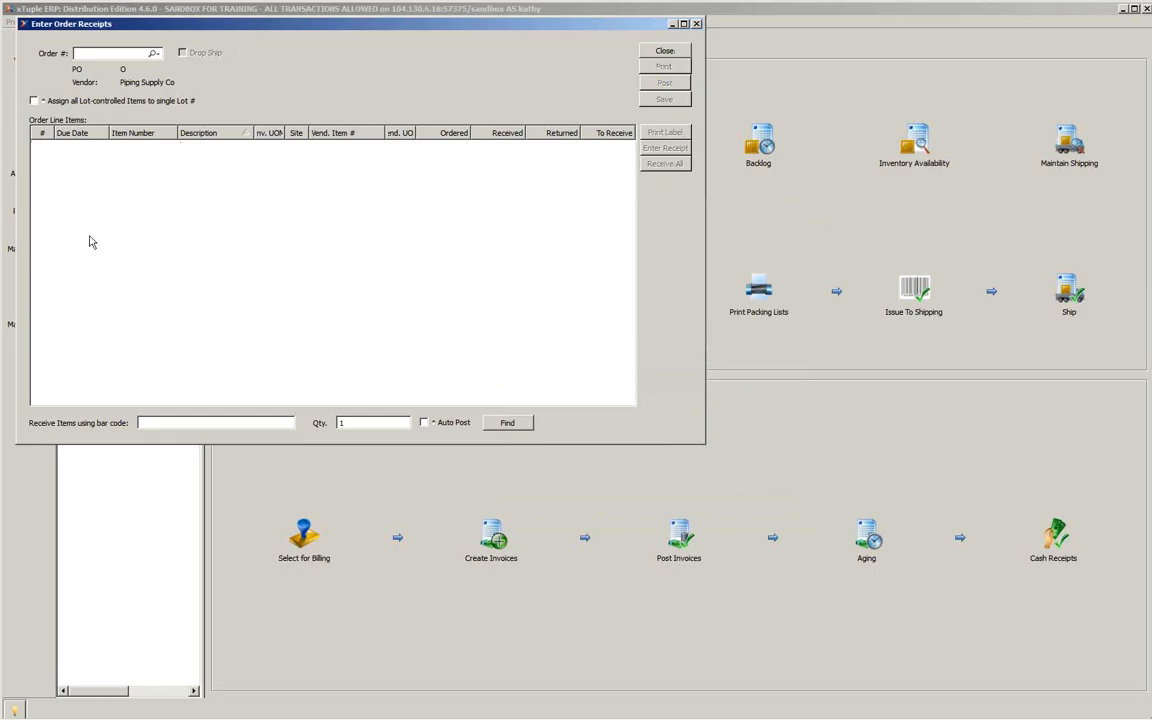
pyautogui.click(665, 51)
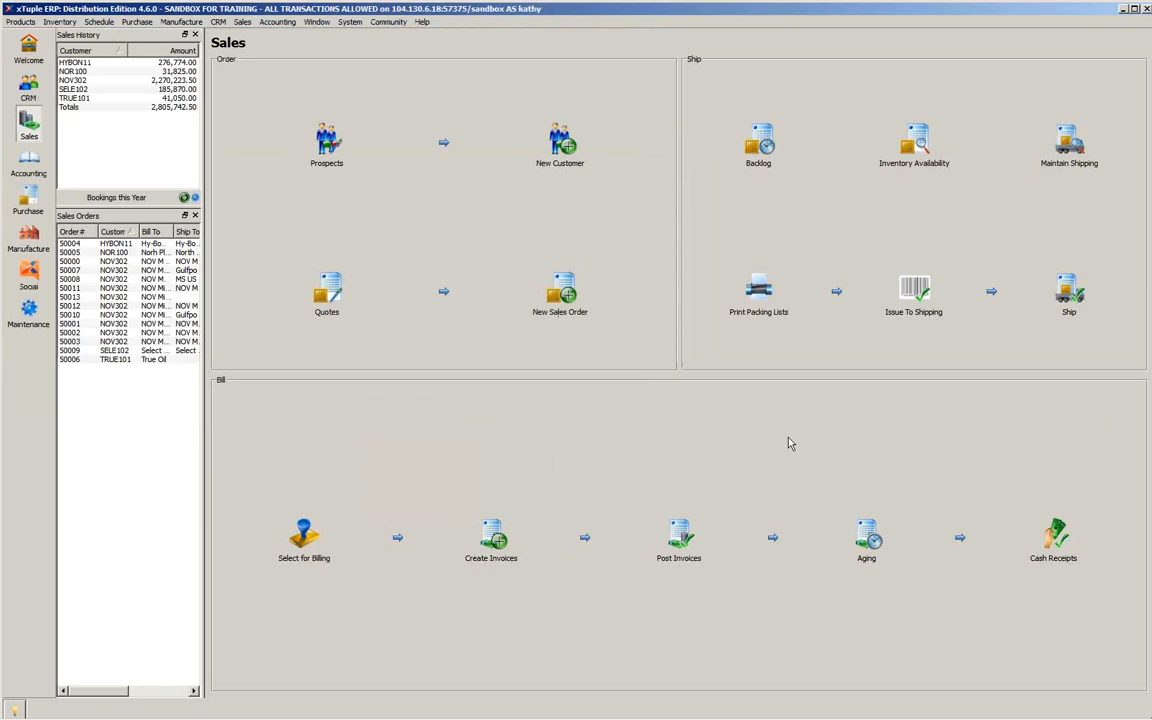
# Step: Check the unposted receipts list from the Purchase desktop for any remaining receipts, and close it
pyautogui.click(884, 320)
pyautogui.click(31, 204)
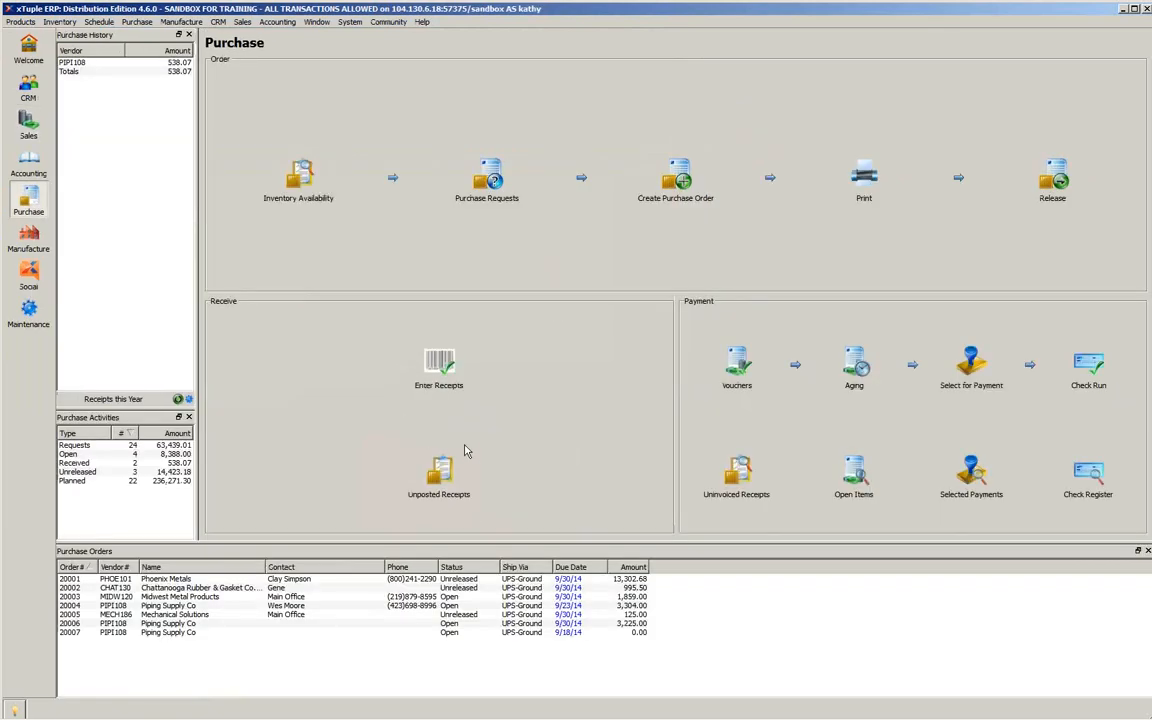
pyautogui.click(423, 450)
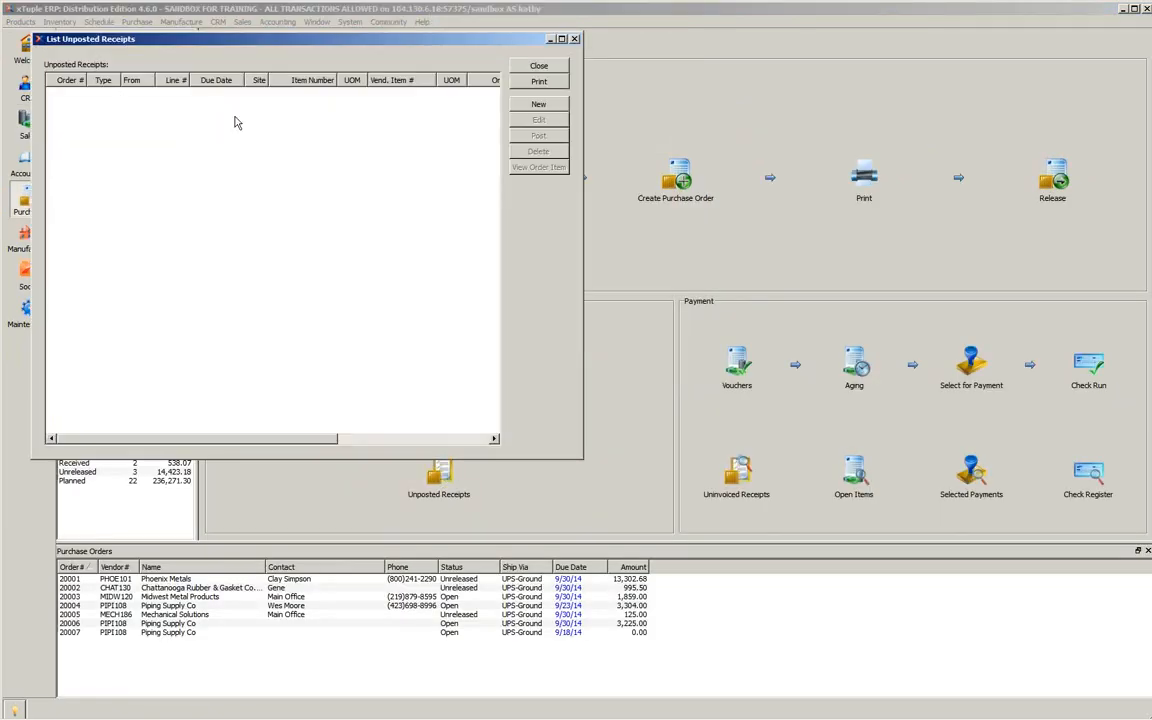
pyautogui.click(512, 65)
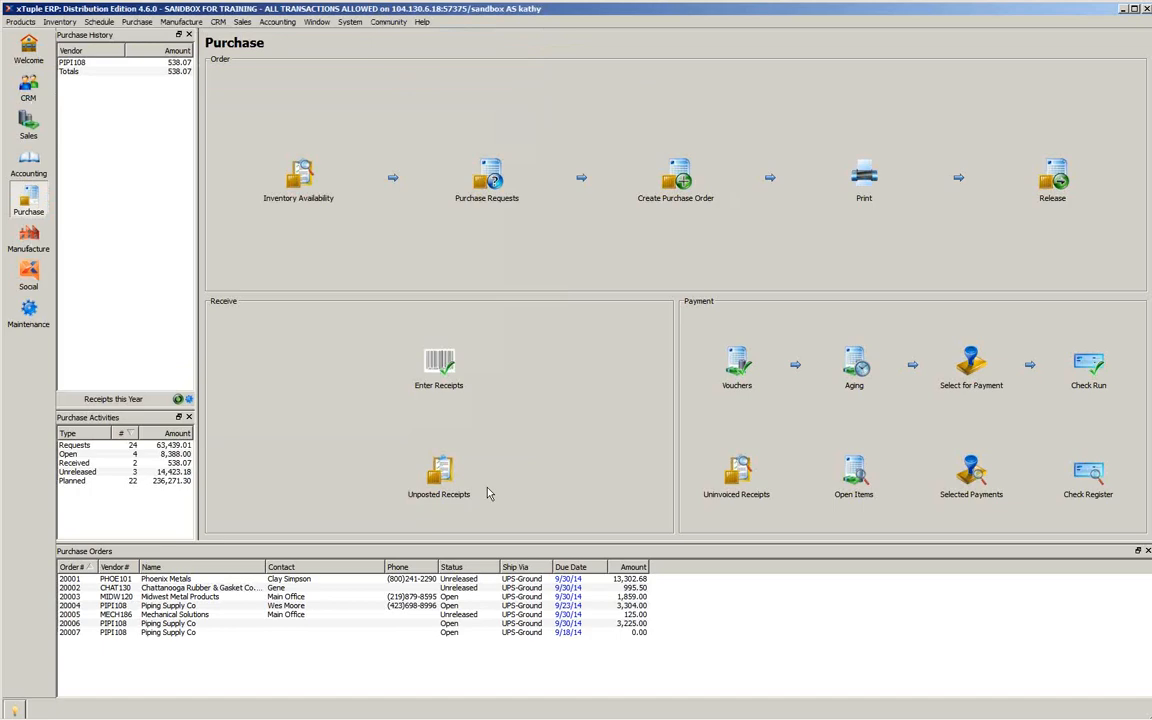
# Step: Start a purchase order return and load the Piping Supply Co order just received
pyautogui.click(47, 21)
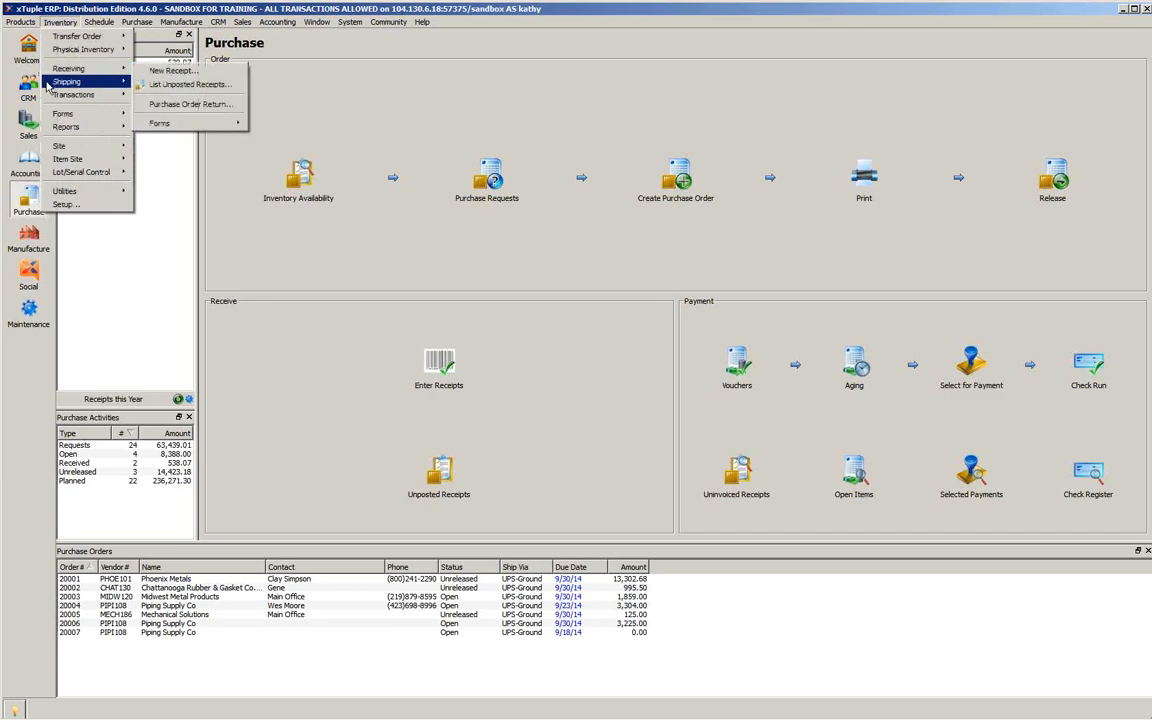
pyautogui.moveTo(60, 68)
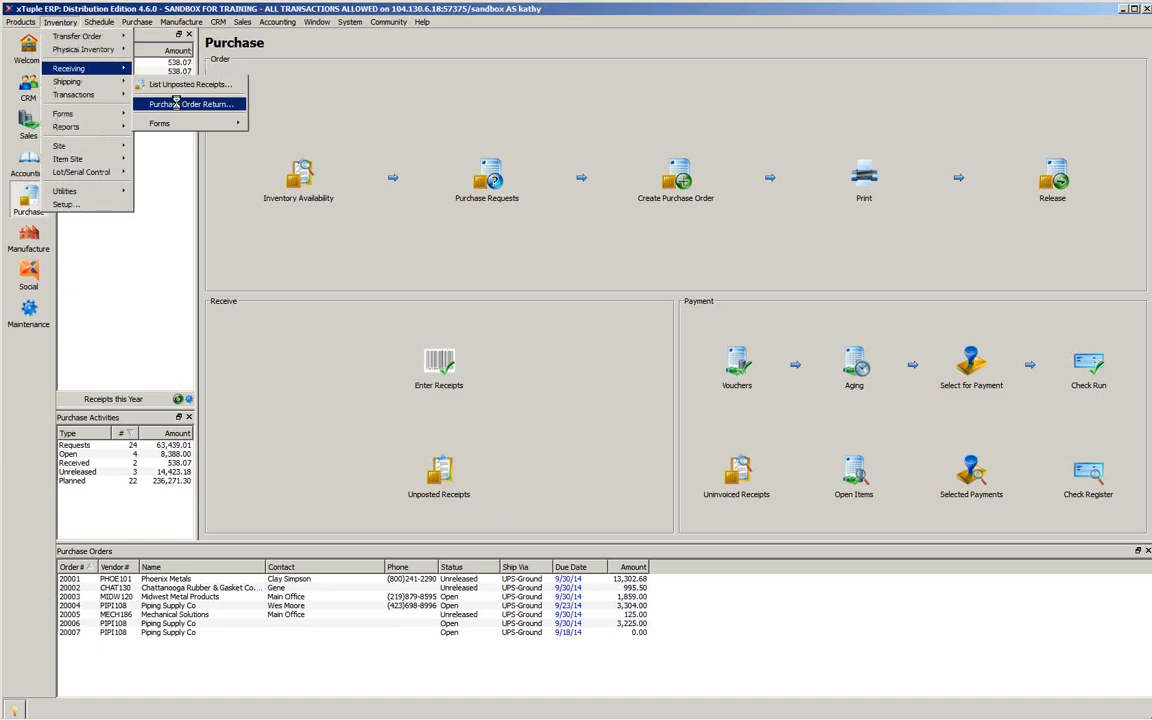
pyautogui.click(178, 106)
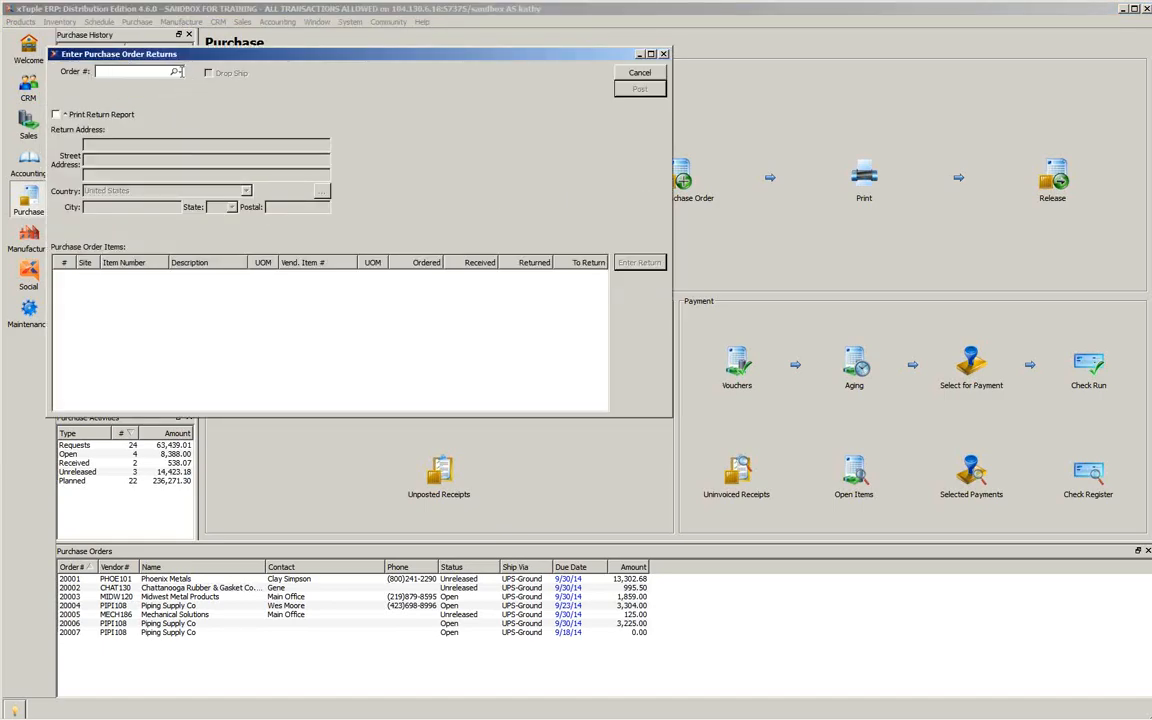
pyautogui.click(175, 72)
pyautogui.click(195, 79)
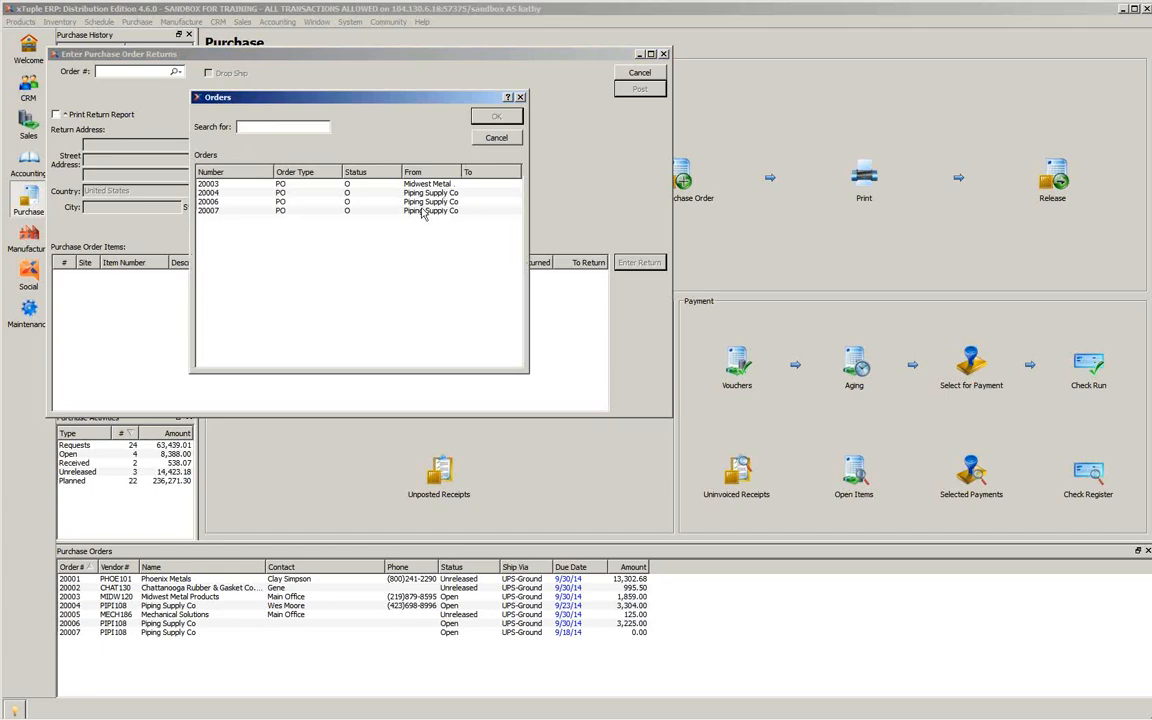
pyautogui.click(280, 211)
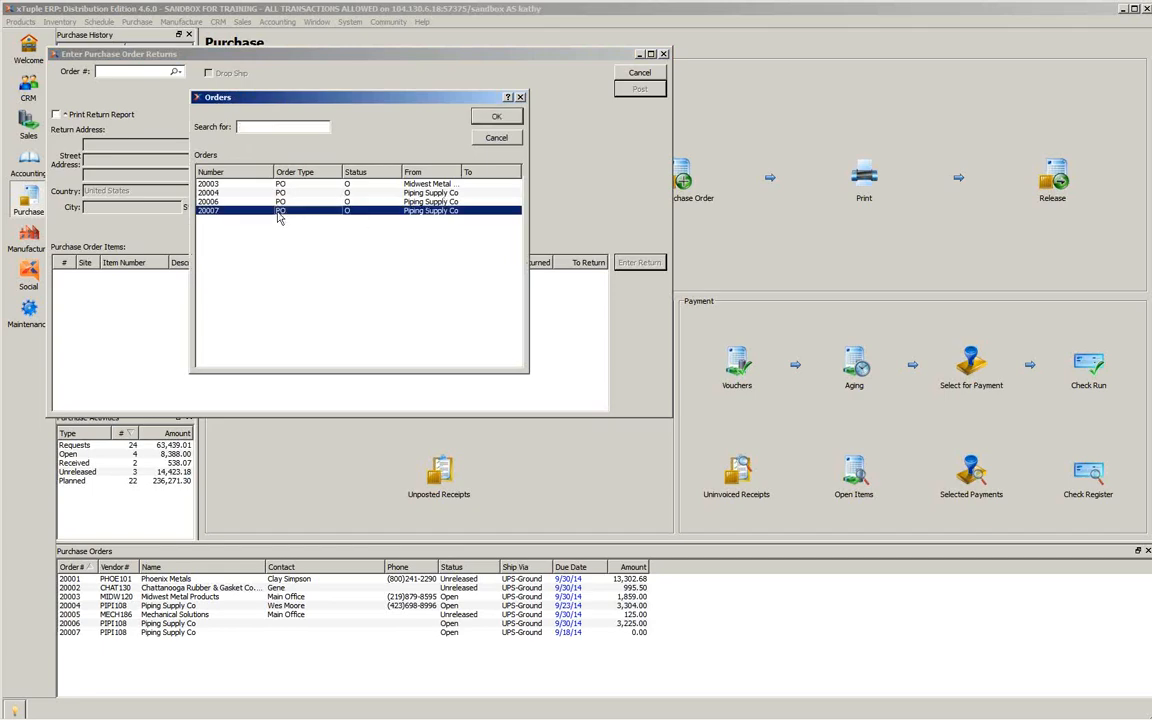
pyautogui.click(485, 121)
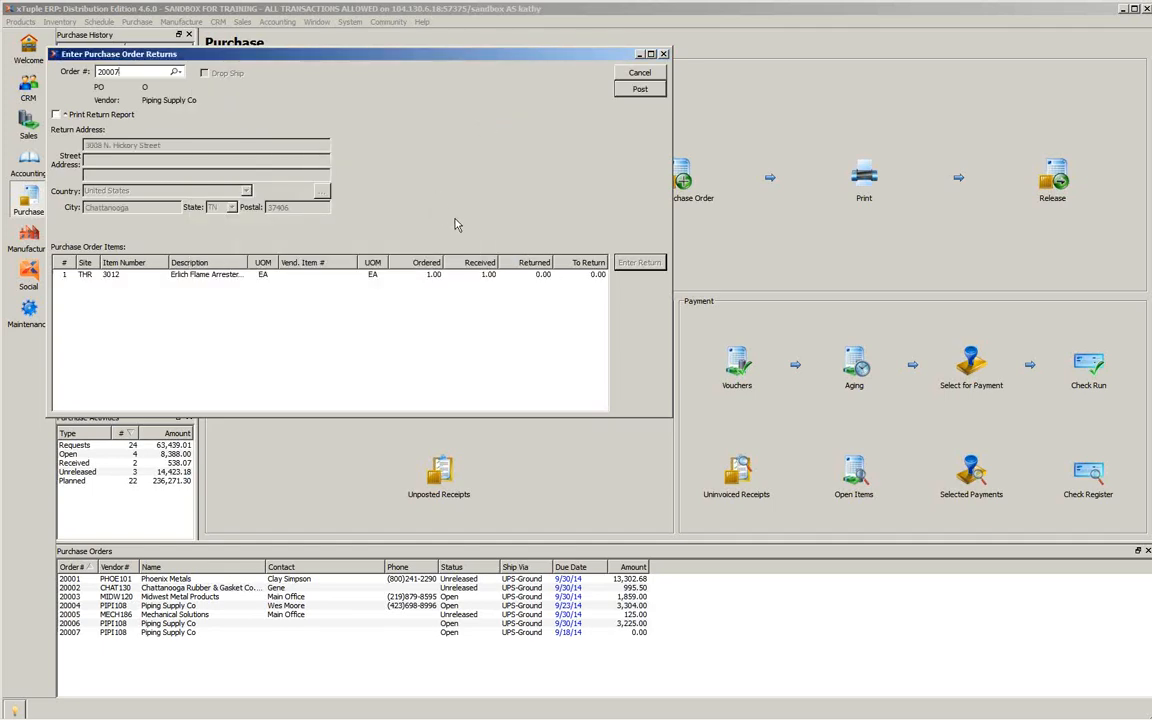
# Step: Enter a return for item 3012 with a quantity of 1 and the reject code DAMAGED
pyautogui.click(235, 279)
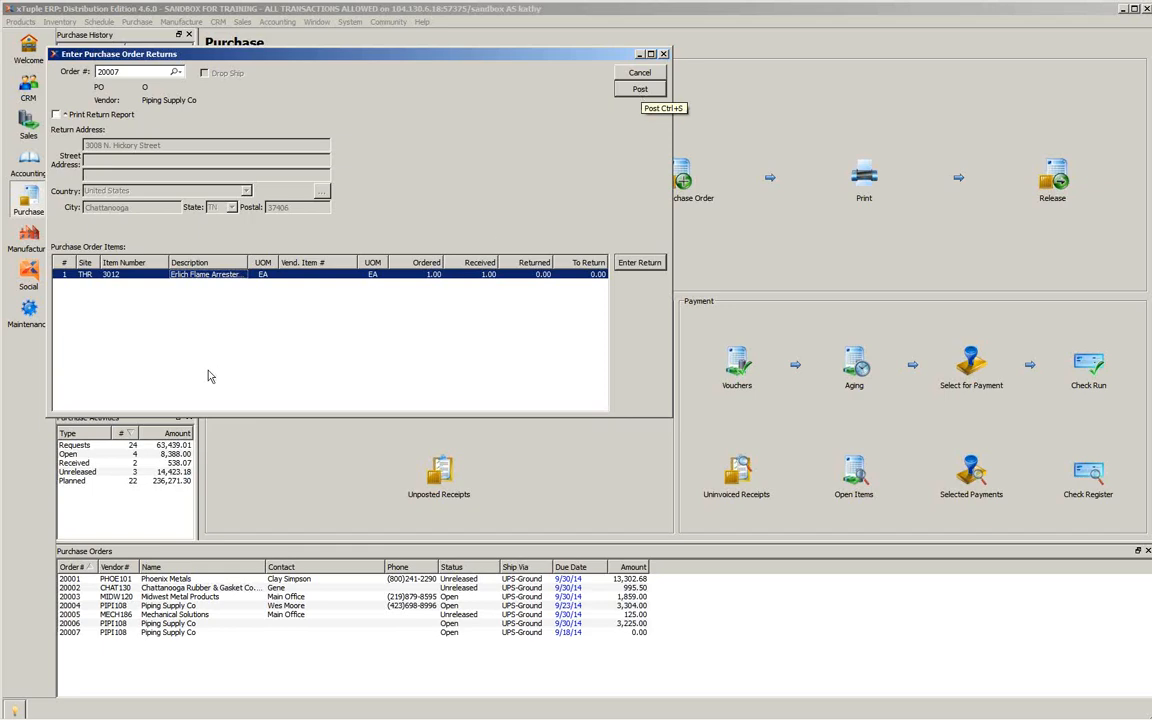
pyautogui.click(618, 266)
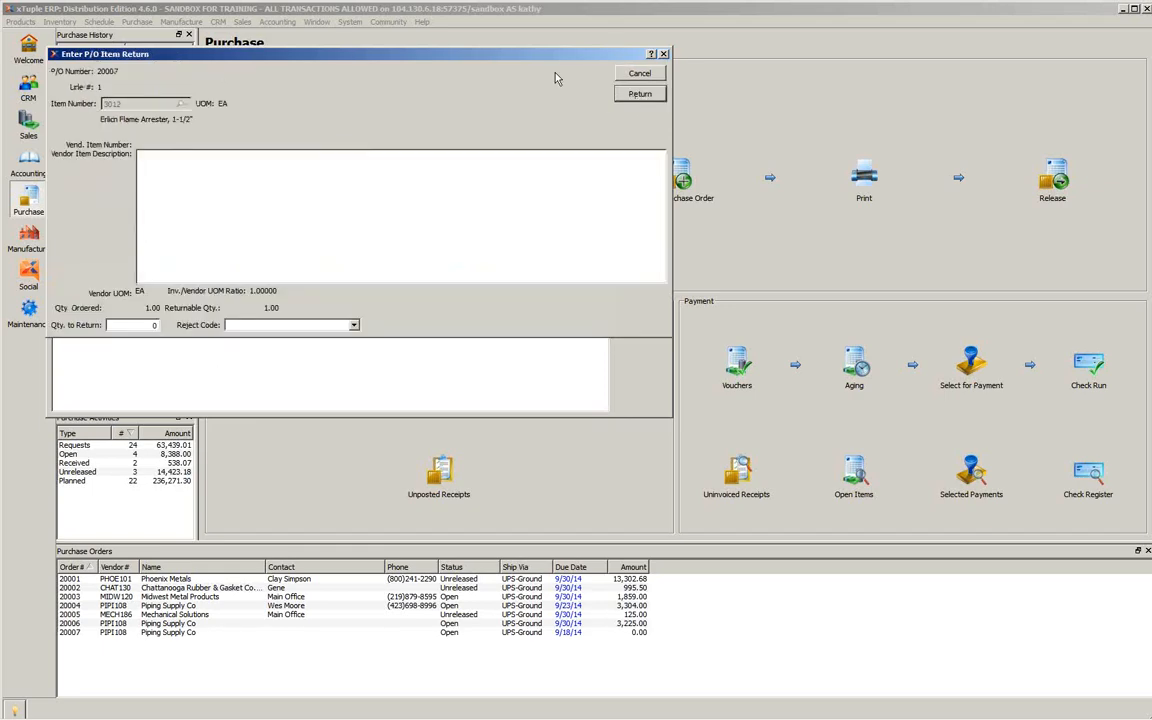
pyautogui.doubleClick(155, 325)
pyautogui.write('1')
pyautogui.press('Tab')
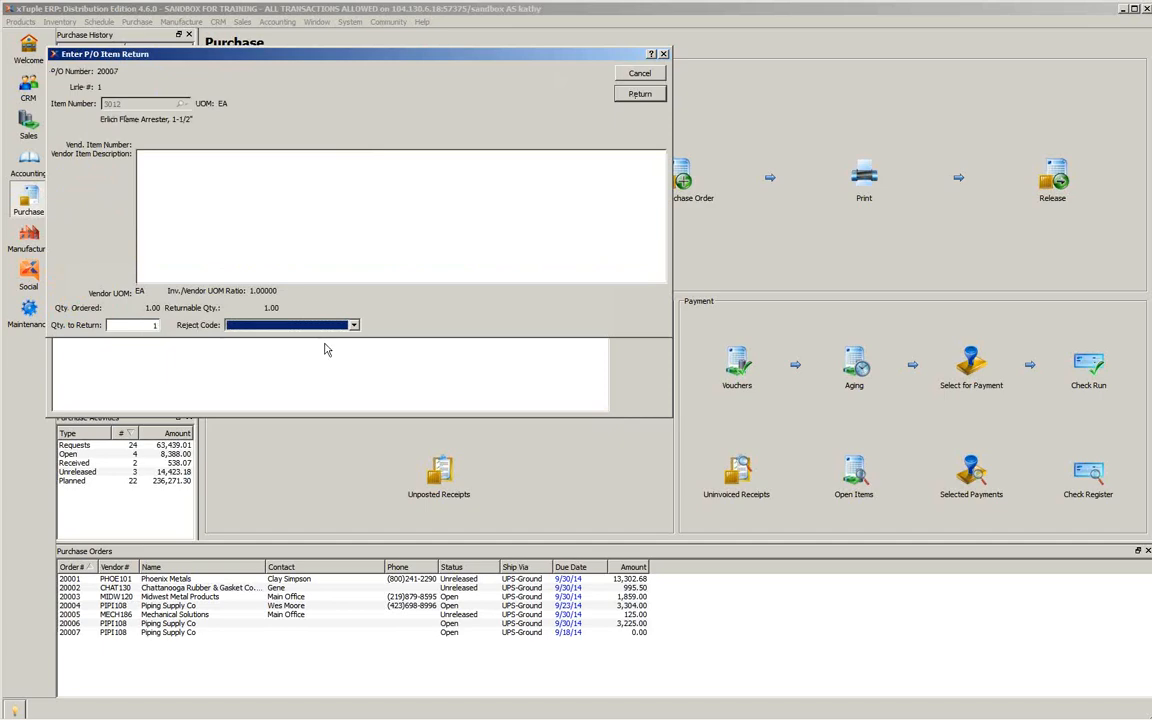
pyautogui.click(353, 326)
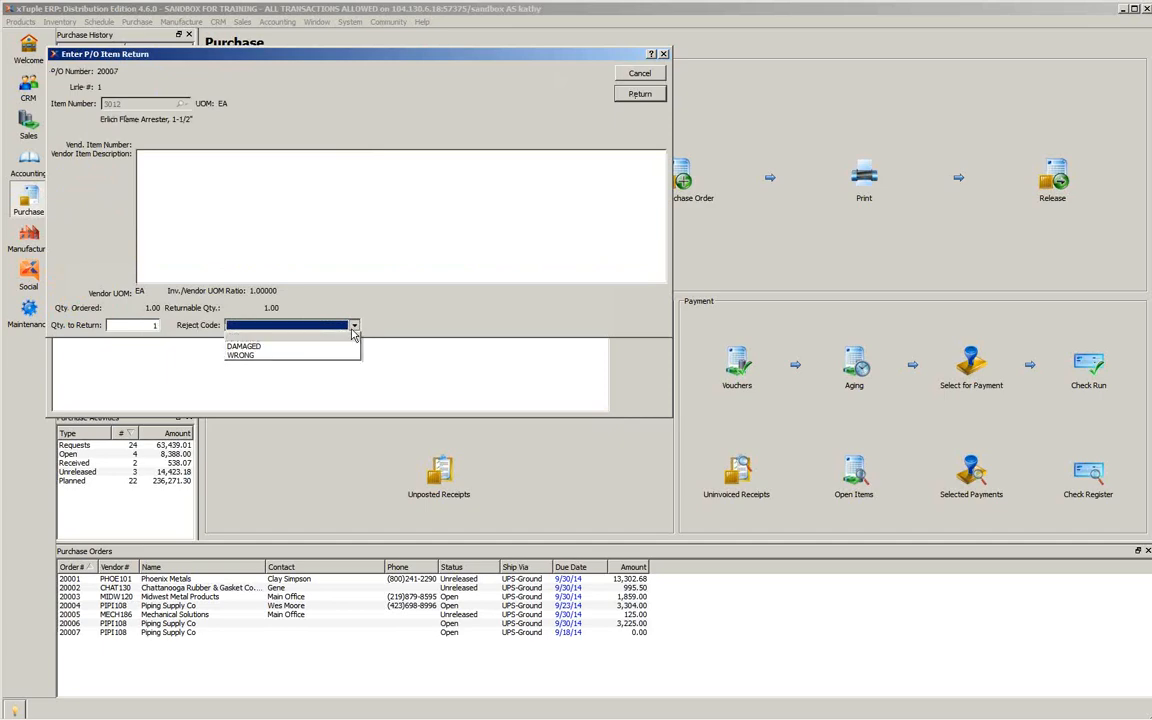
pyautogui.click(339, 352)
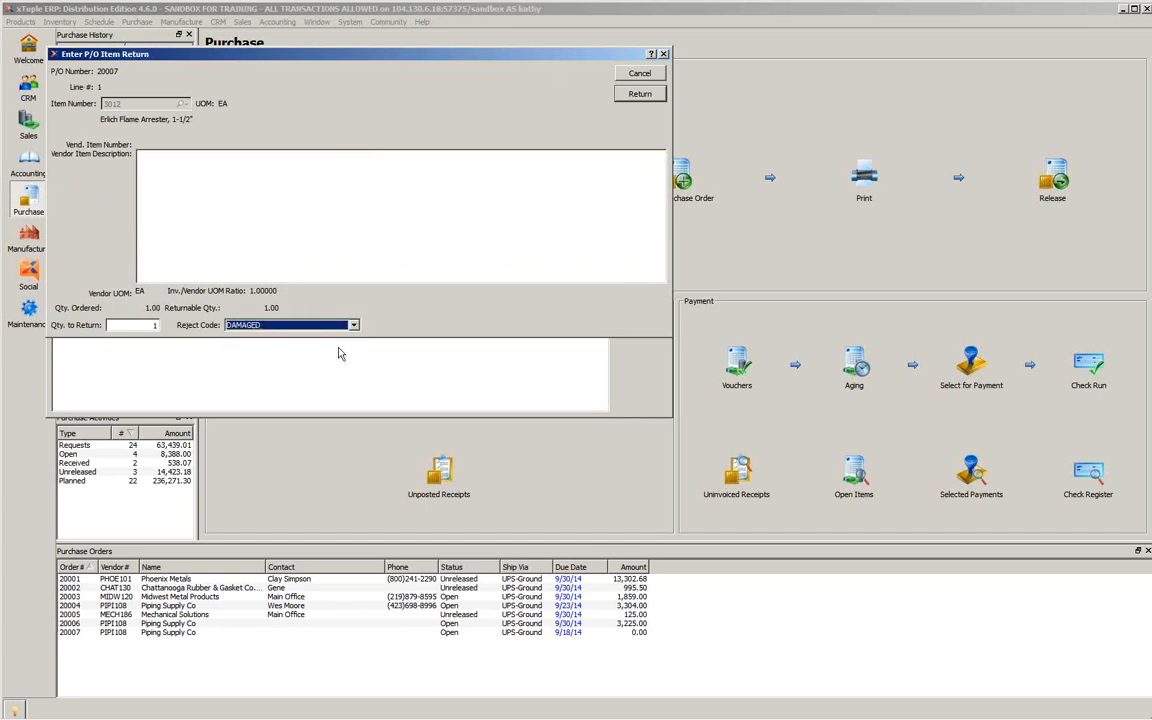
pyautogui.click(639, 95)
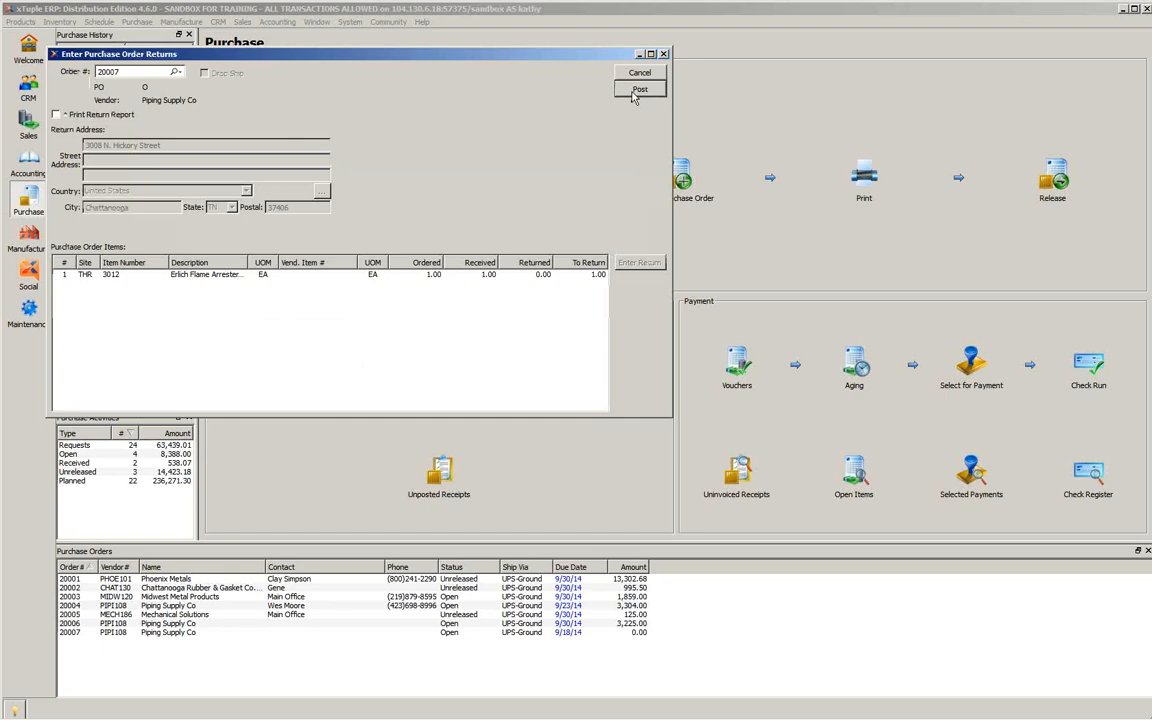
# Step: Post the purchase order return with the return report option enabled, printing the report to CutePDF Writer
pyautogui.click(56, 114)
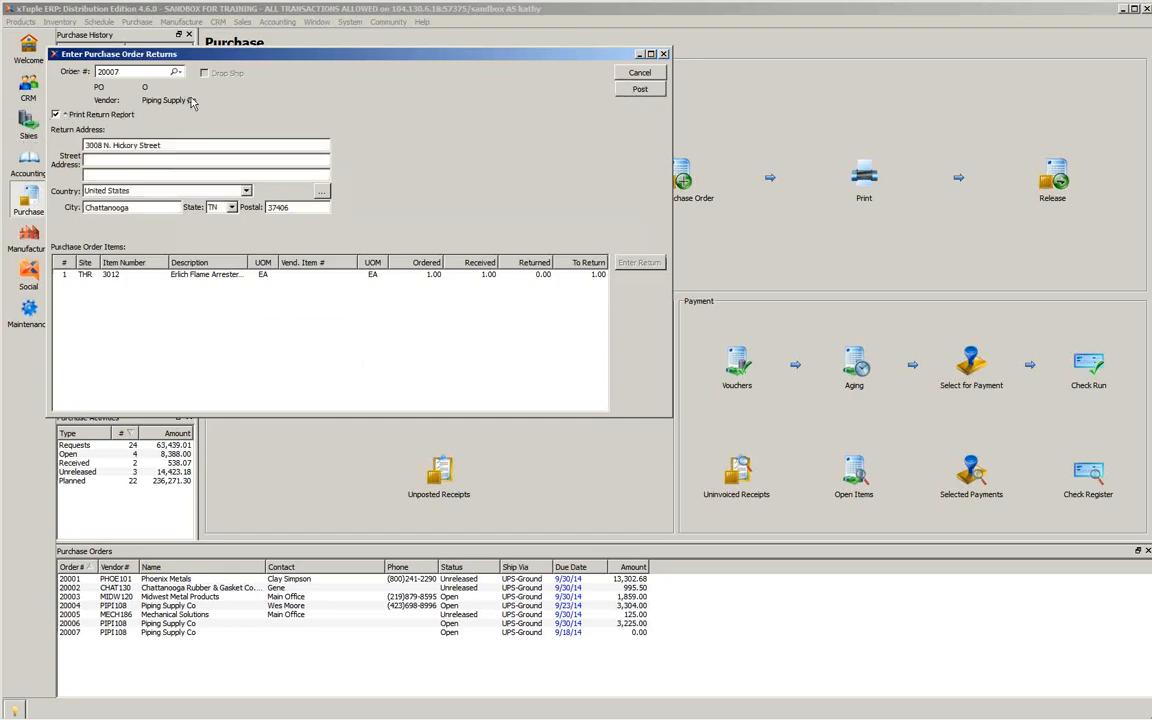
pyautogui.click(652, 90)
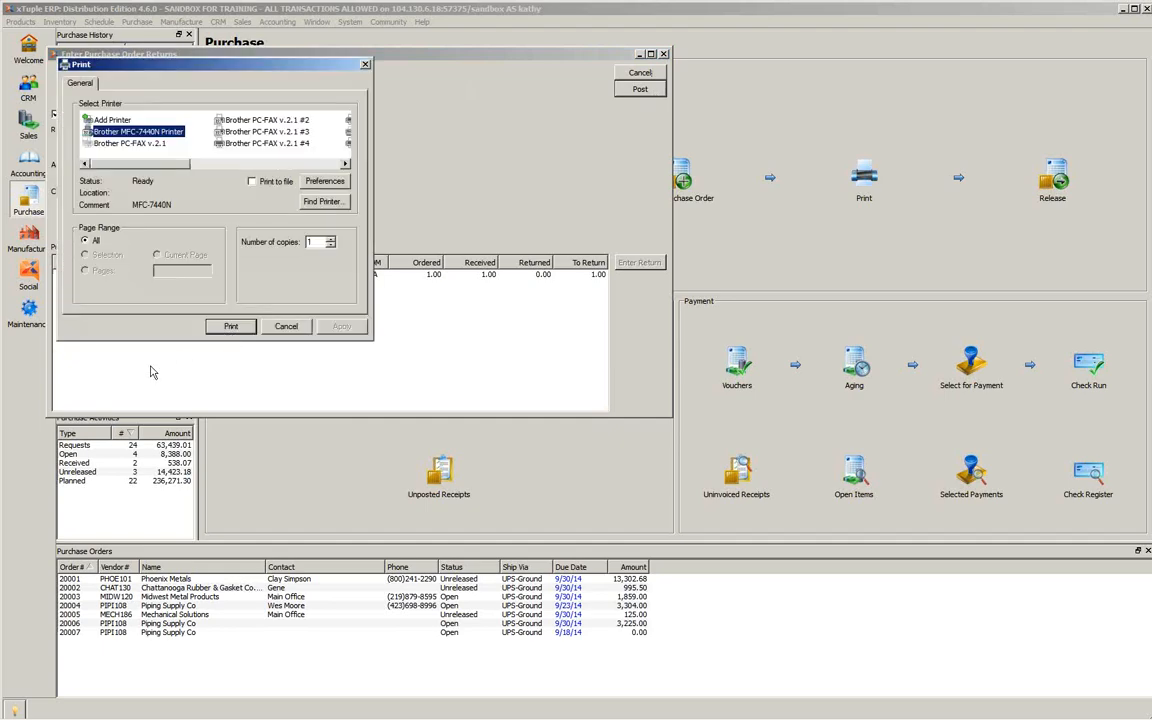
pyautogui.click(344, 164)
pyautogui.click(245, 120)
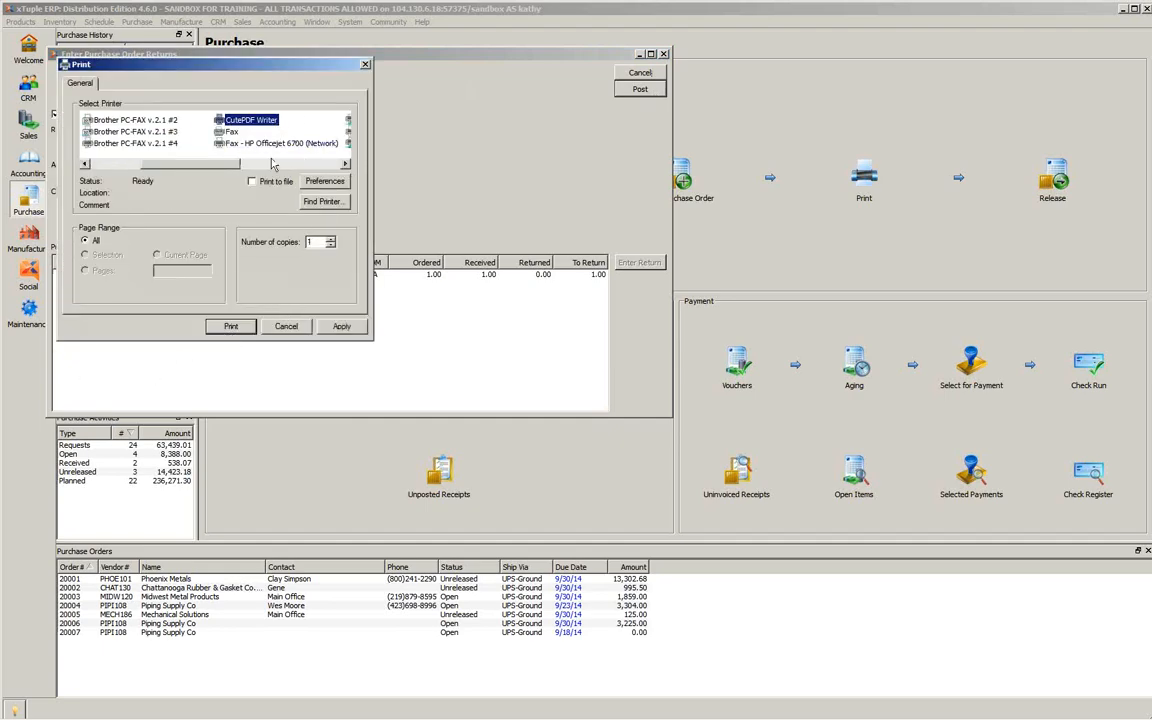
pyautogui.click(231, 326)
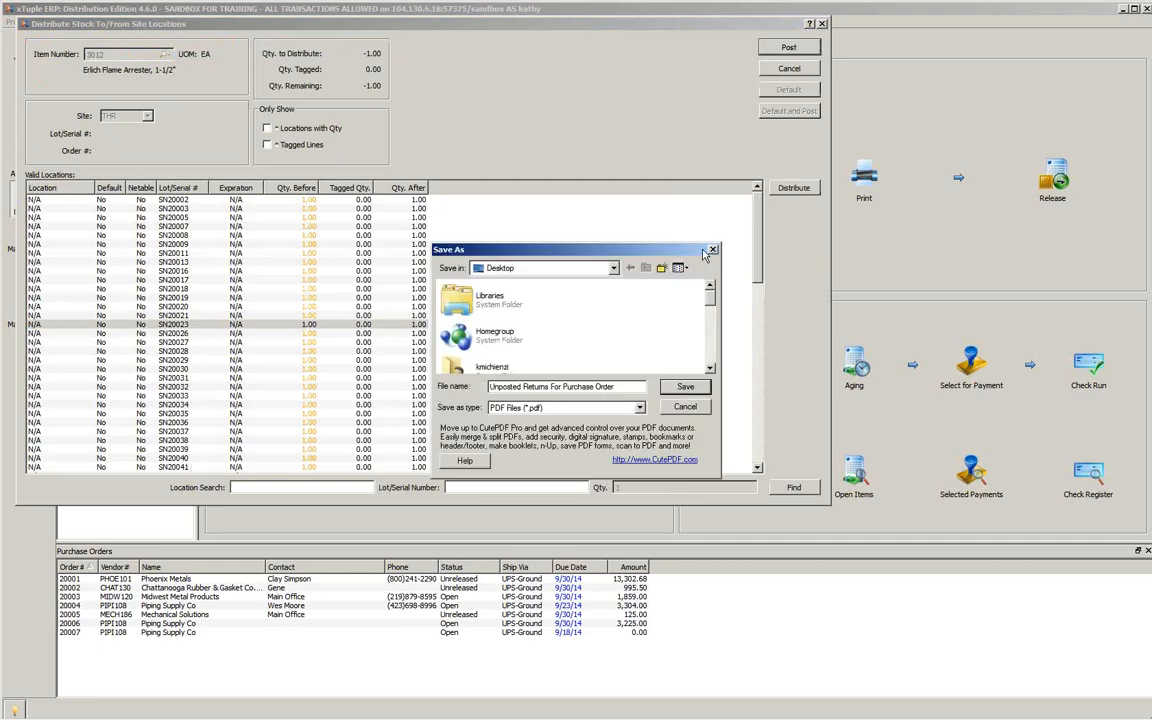
pyautogui.click(686, 387)
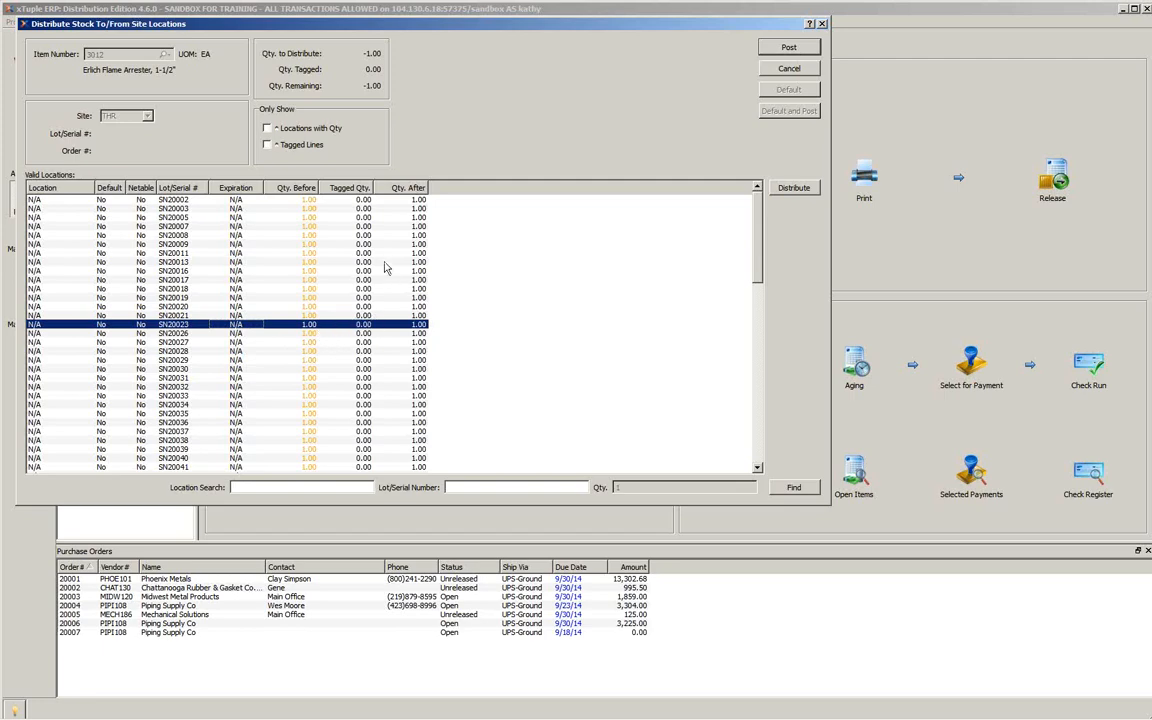
# Step: Distribute the returned quantity of -1.00 to serial number SN20101, post the distribution and close purchase order returns
pyautogui.scroll(-18, 326, 437)
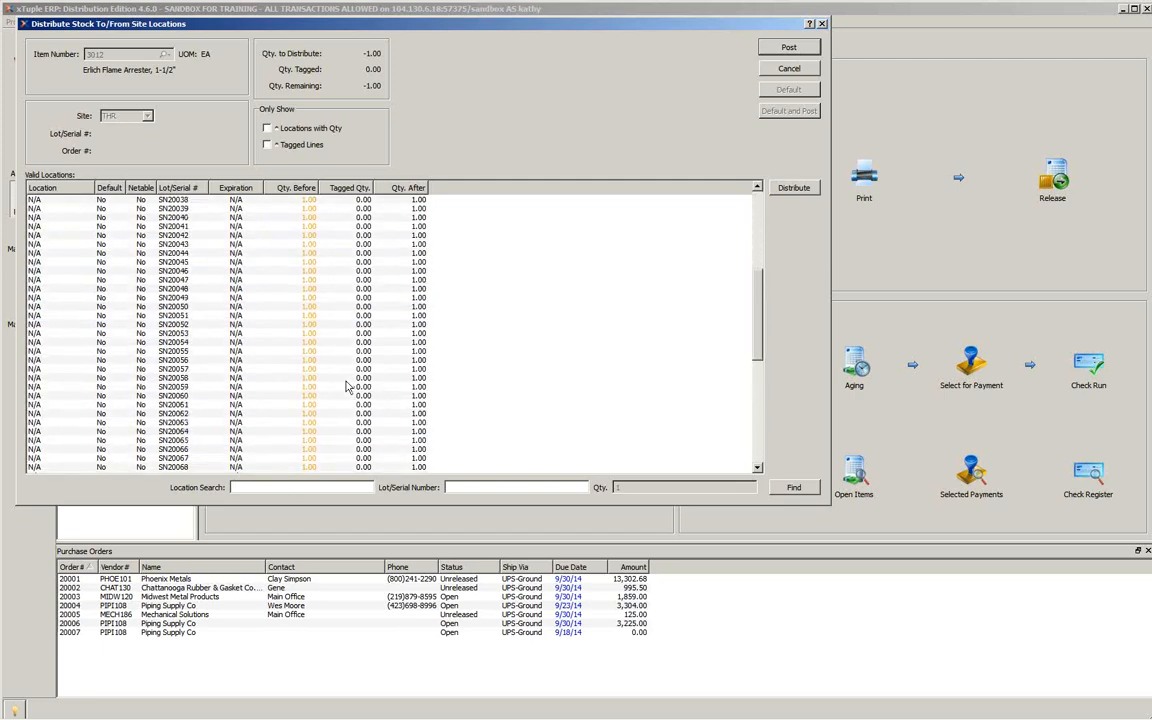
pyautogui.click(236, 468)
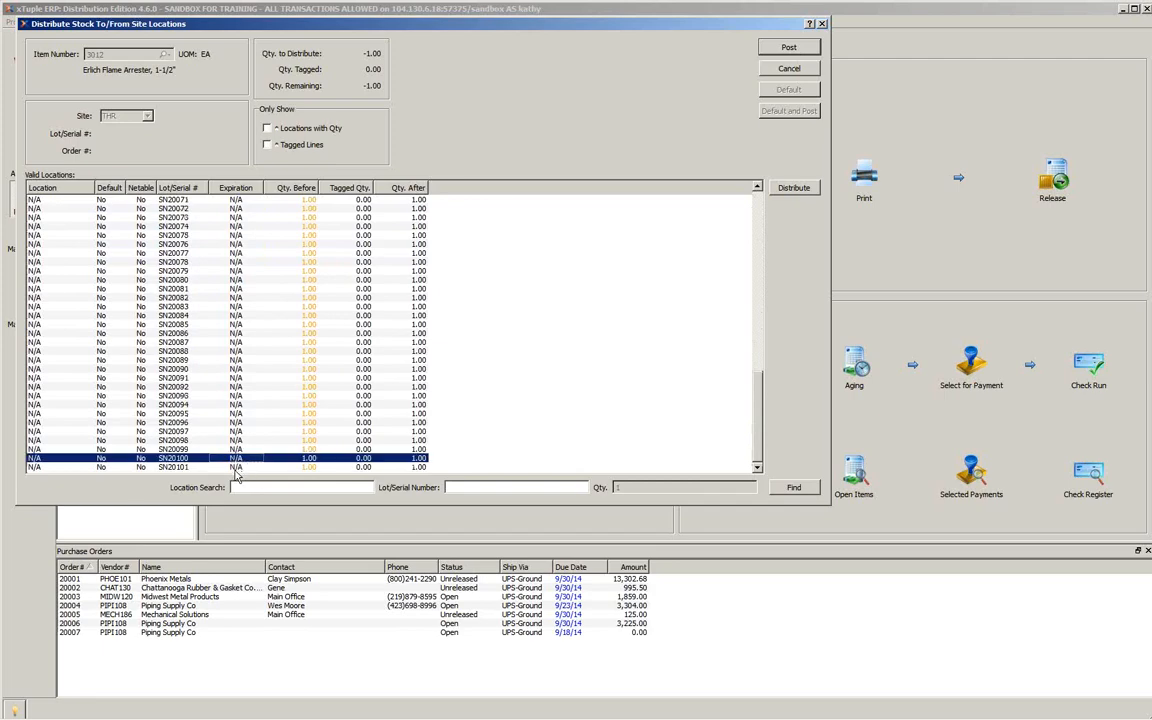
pyautogui.click(793, 188)
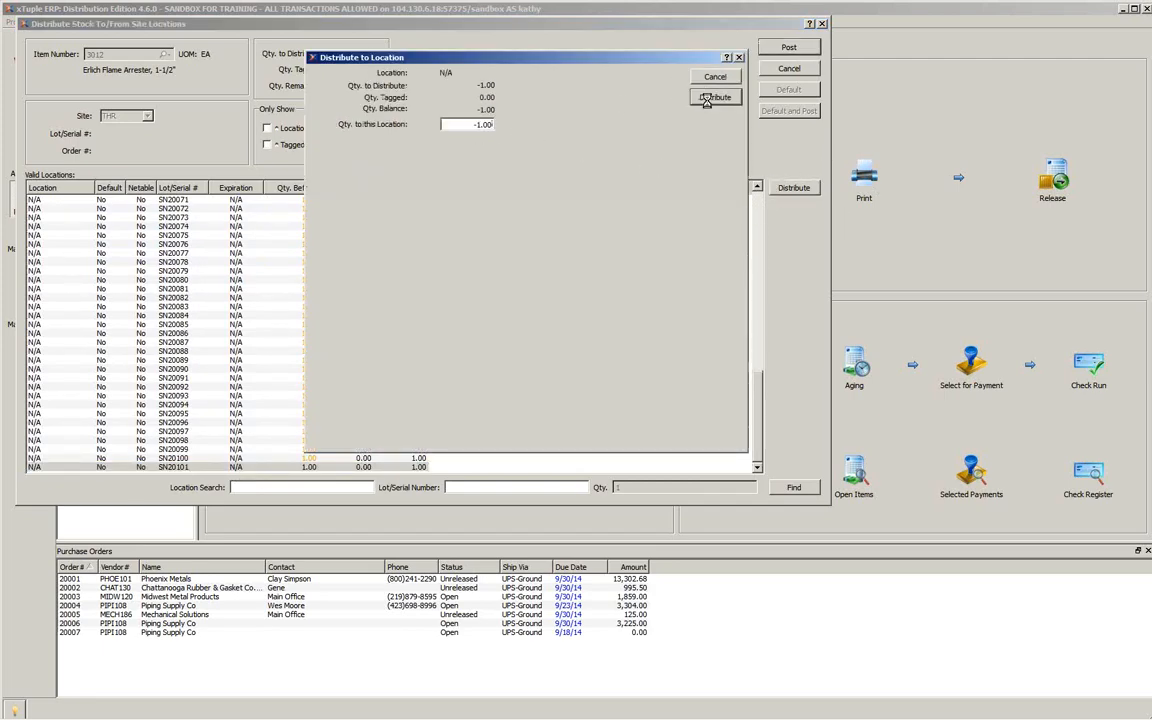
pyautogui.click(712, 97)
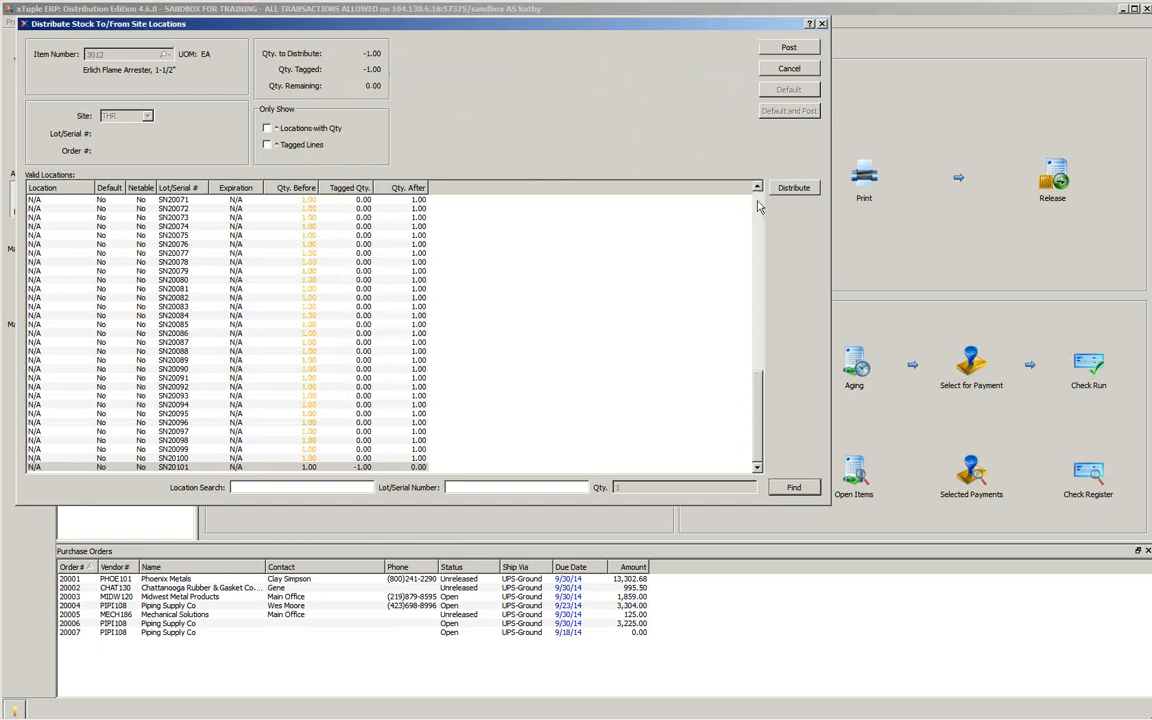
pyautogui.click(775, 50)
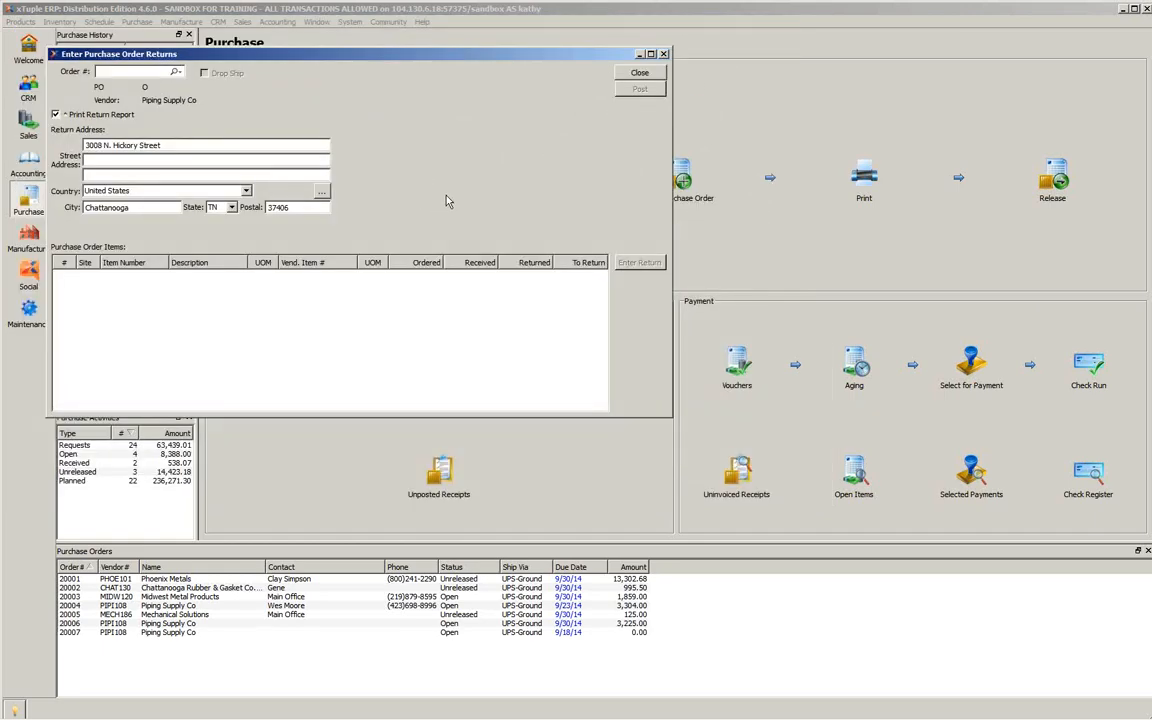
pyautogui.click(638, 74)
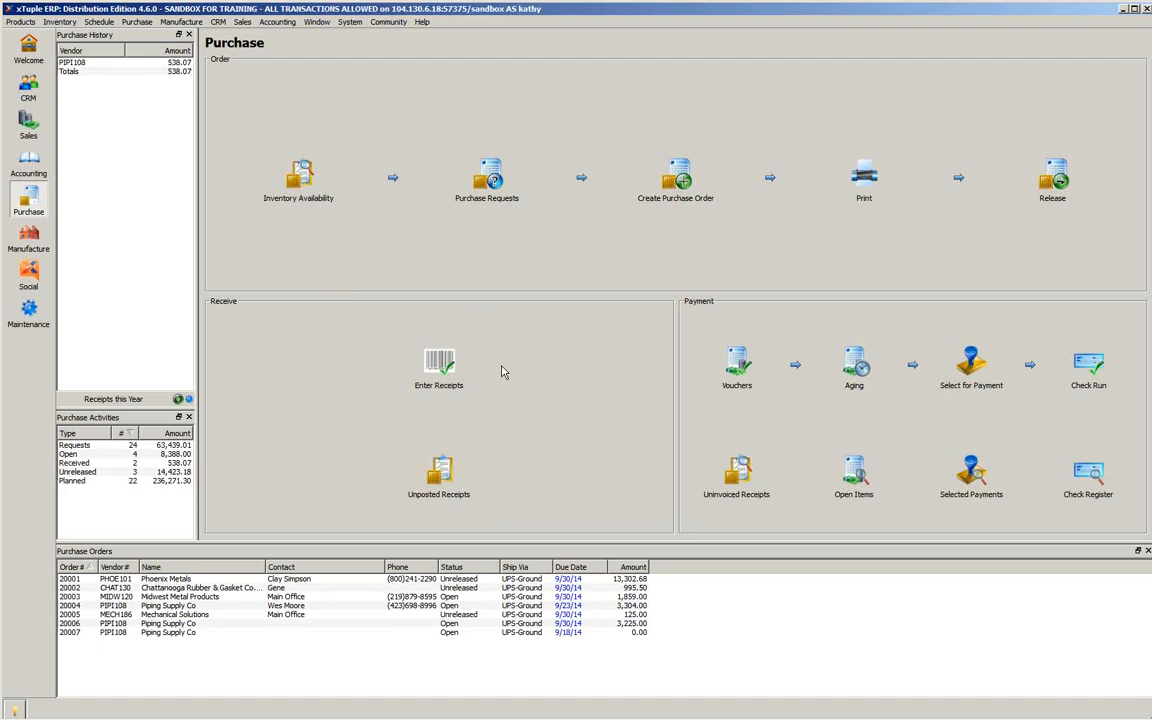
pyautogui.click(1144, 35)
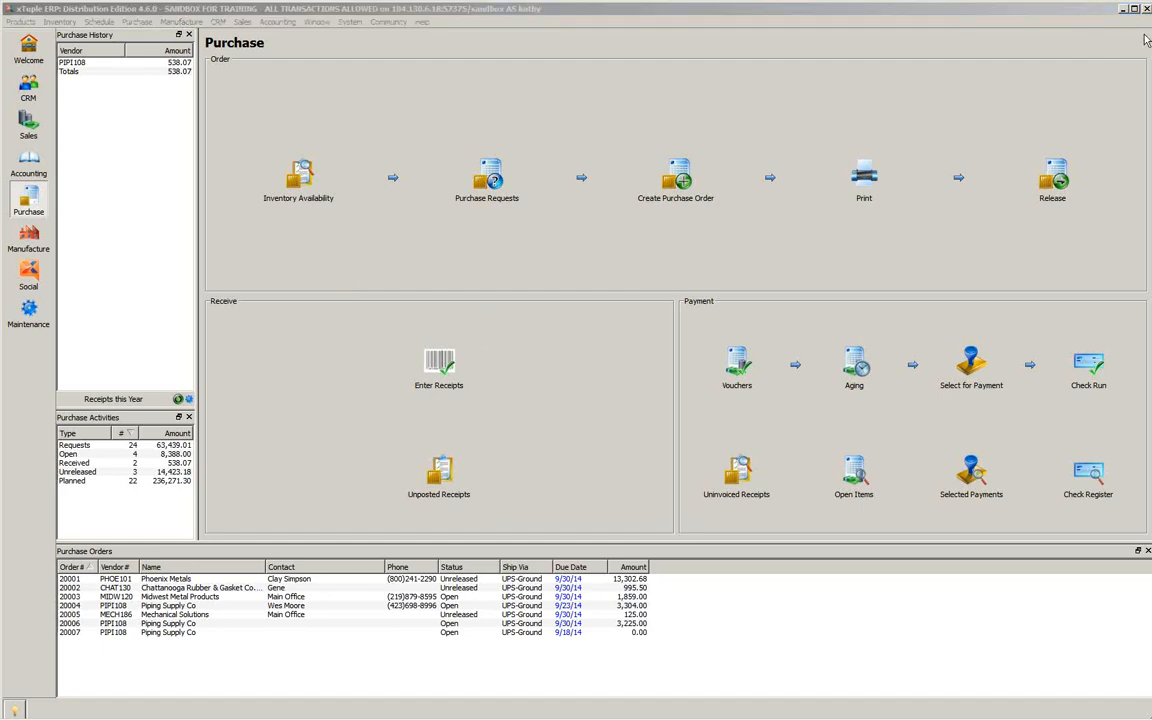